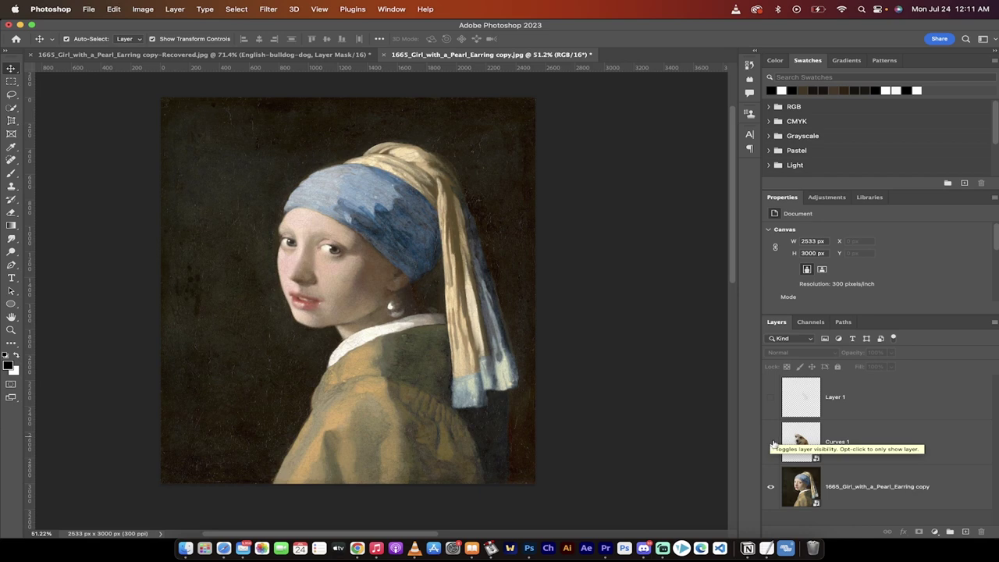
# Step: Show the Curves 1 and Layer 1 layers and examine the finished dog-face composite around the head and collar
pyautogui.click(771, 443)
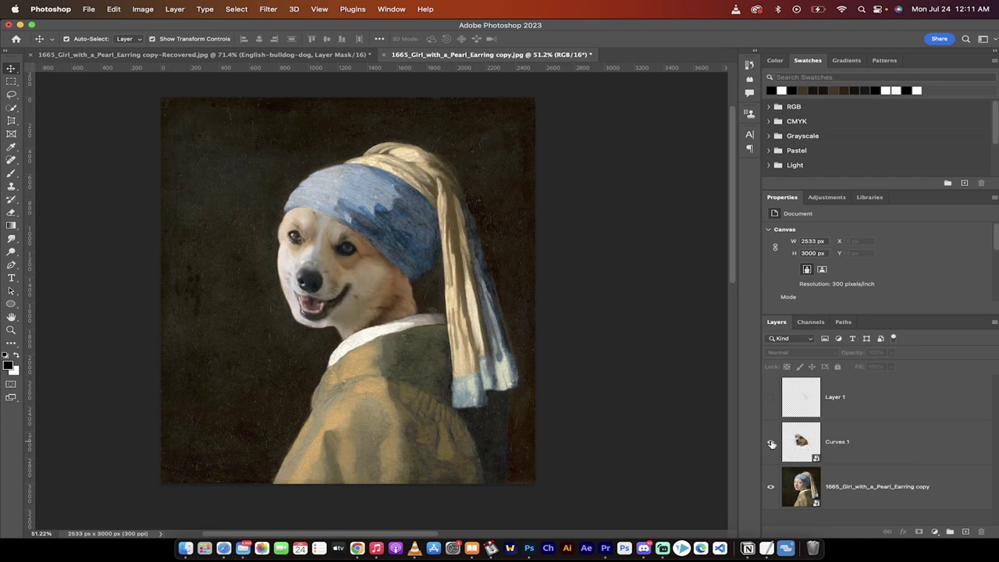
pyautogui.click(770, 398)
pyautogui.scroll(2, 570, 342)
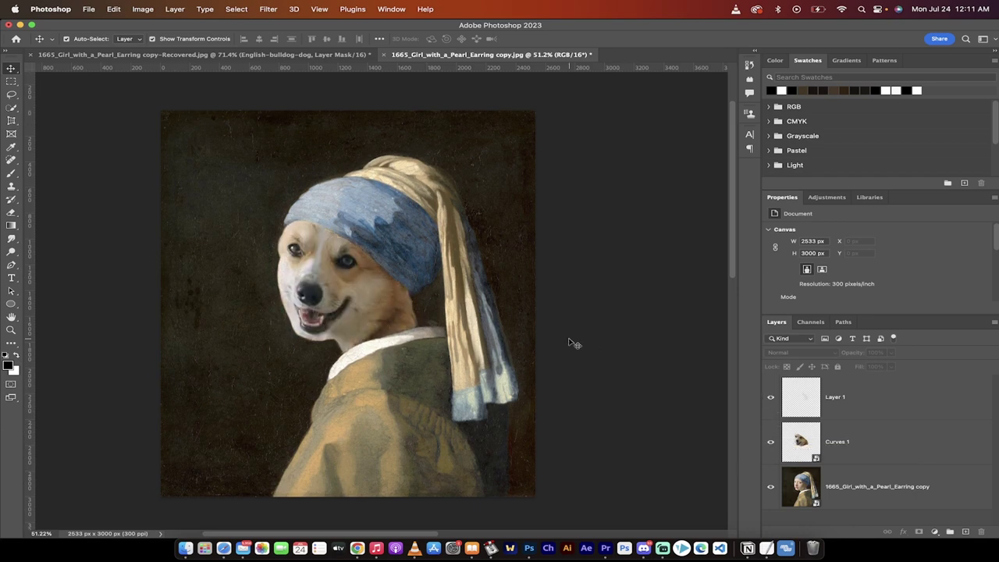
pyautogui.hscroll(1, 571, 342)
pyautogui.scroll(2, 419, 341)
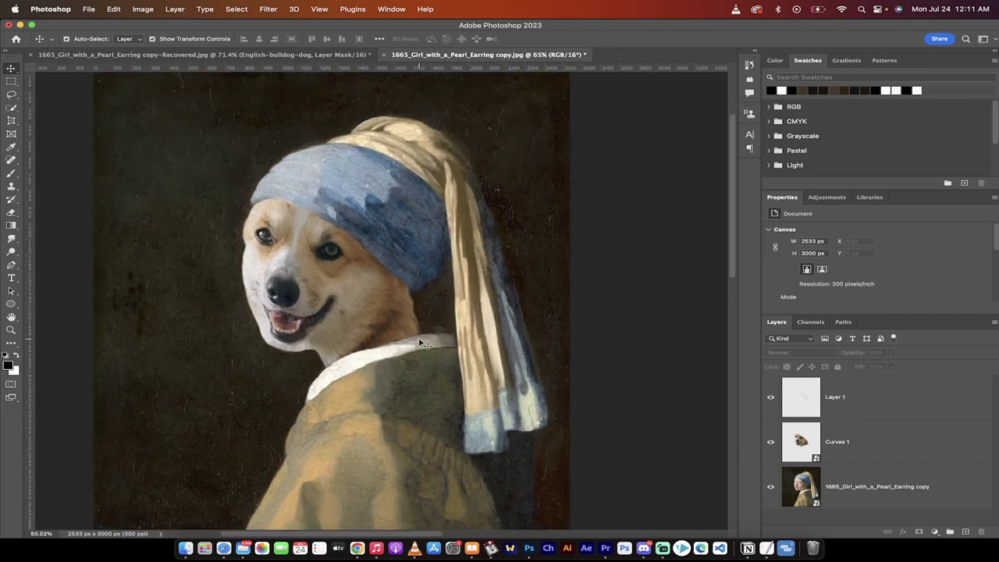
pyautogui.hscroll(-1, 419, 341)
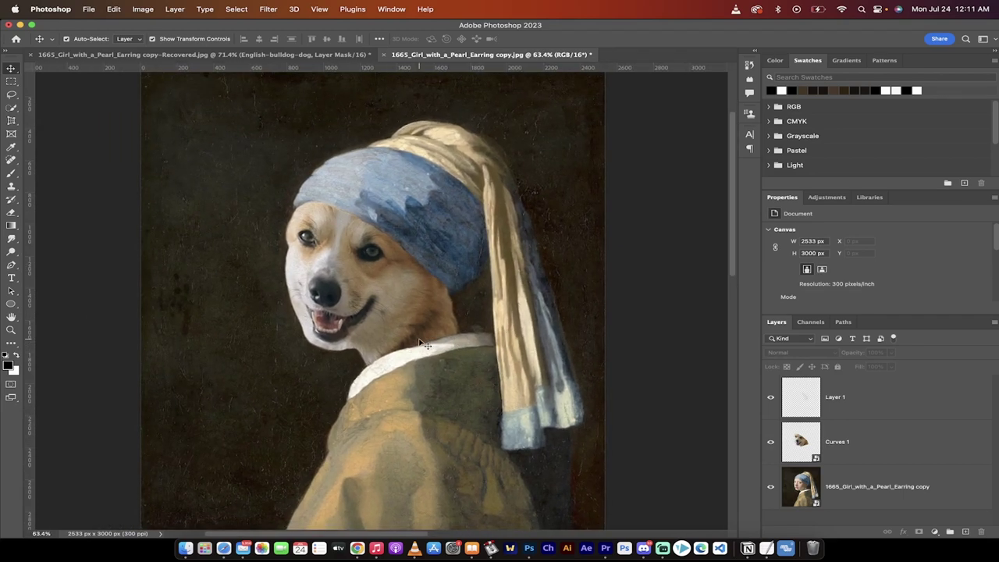
pyautogui.scroll(-2, 423, 345)
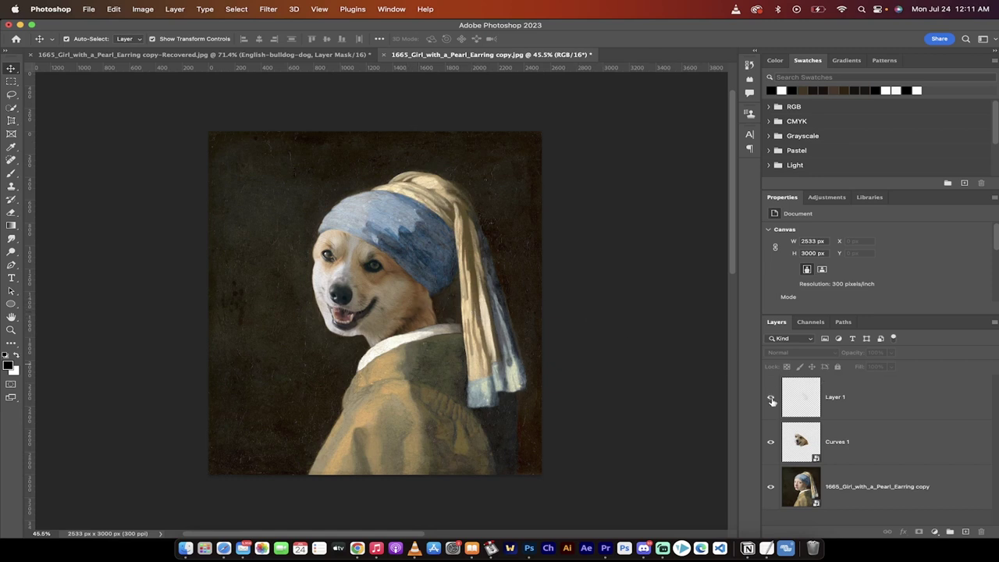
# Step: Delete the Layer 1 and Curves 1 layers, leaving only the original painting layer
pyautogui.click(771, 400)
pyautogui.click(851, 414)
pyautogui.keyDown('shift'); pyautogui.click(844, 442); pyautogui.keyUp('shift')
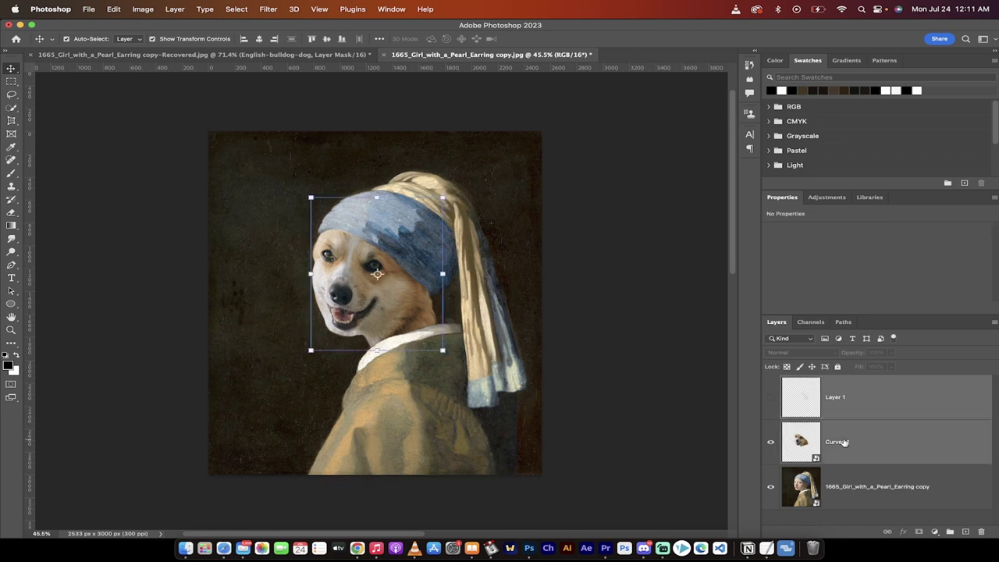
pyautogui.press('Delete')
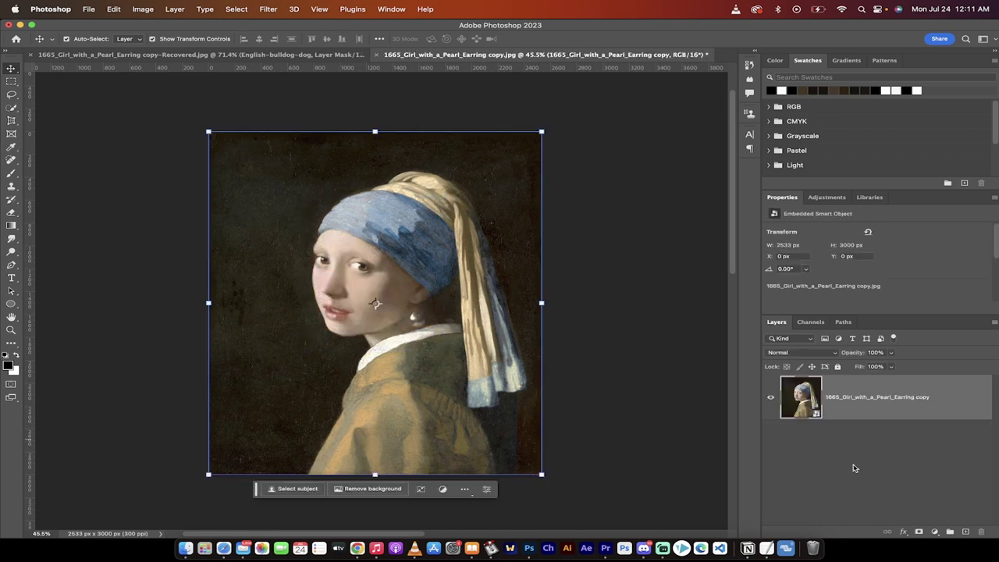
pyautogui.click(854, 468)
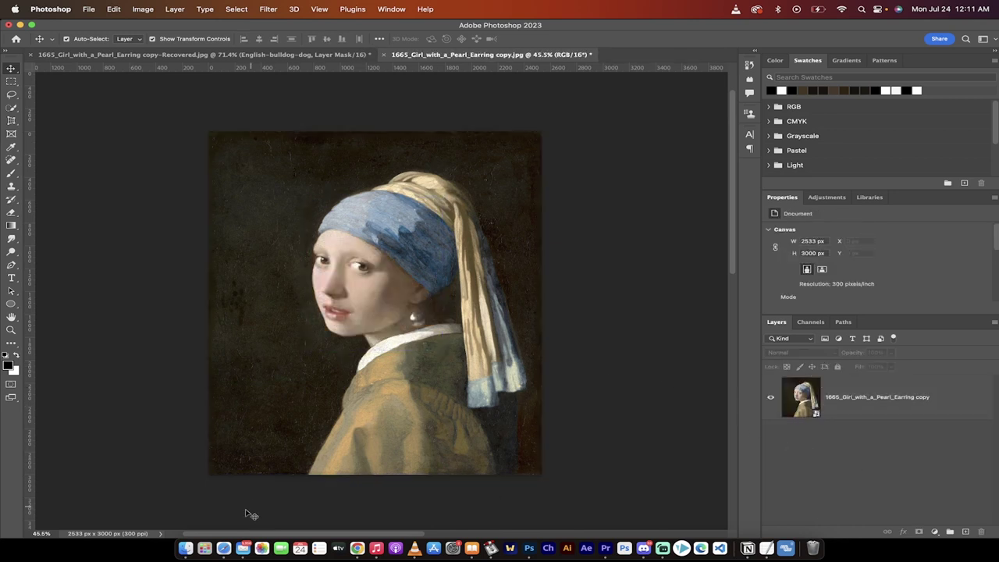
# Step: Place the corgi photo from the Pictures folder into the painting document, accepting the Camera Raw defaults
pyautogui.click(185, 550)
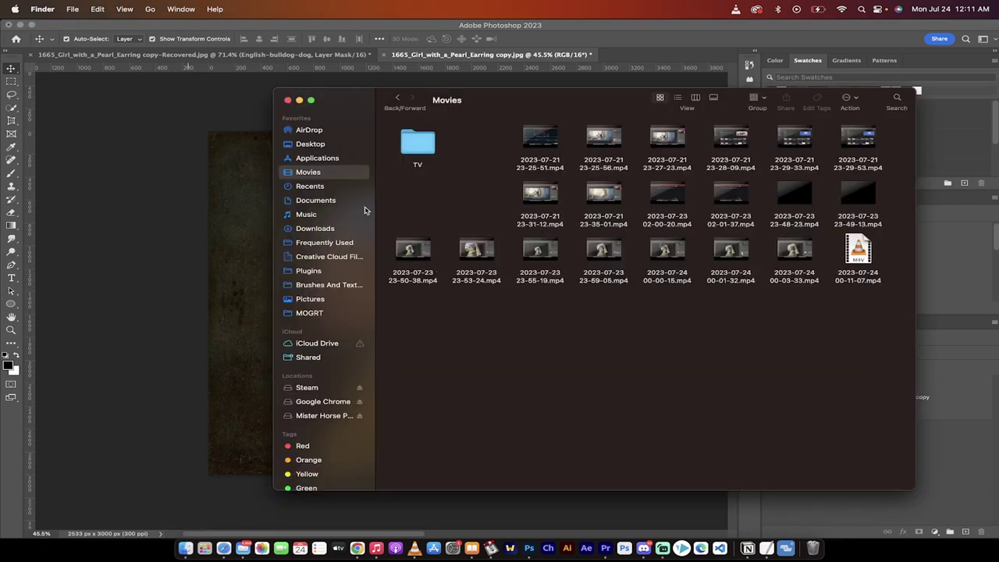
pyautogui.click(309, 300)
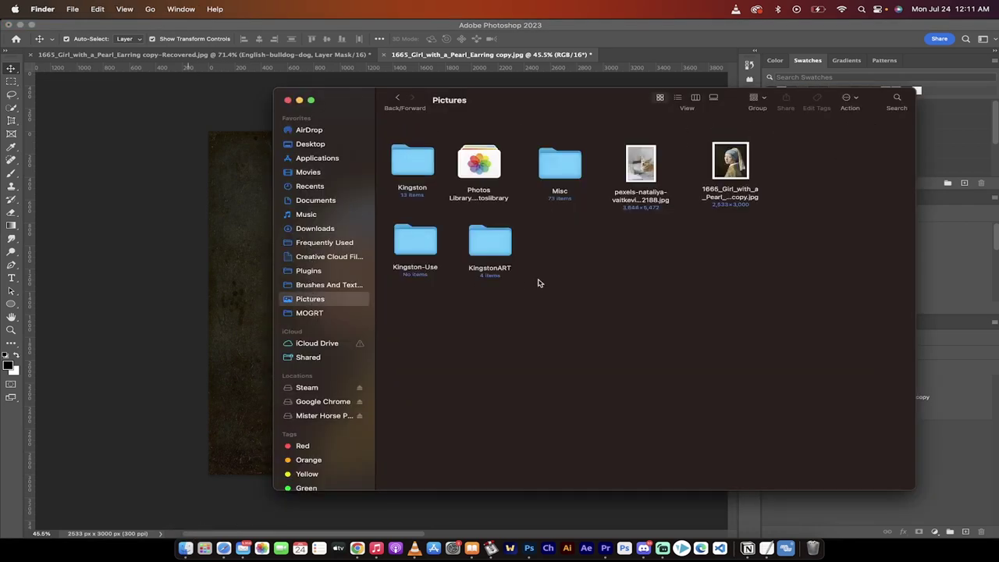
pyautogui.click(660, 167)
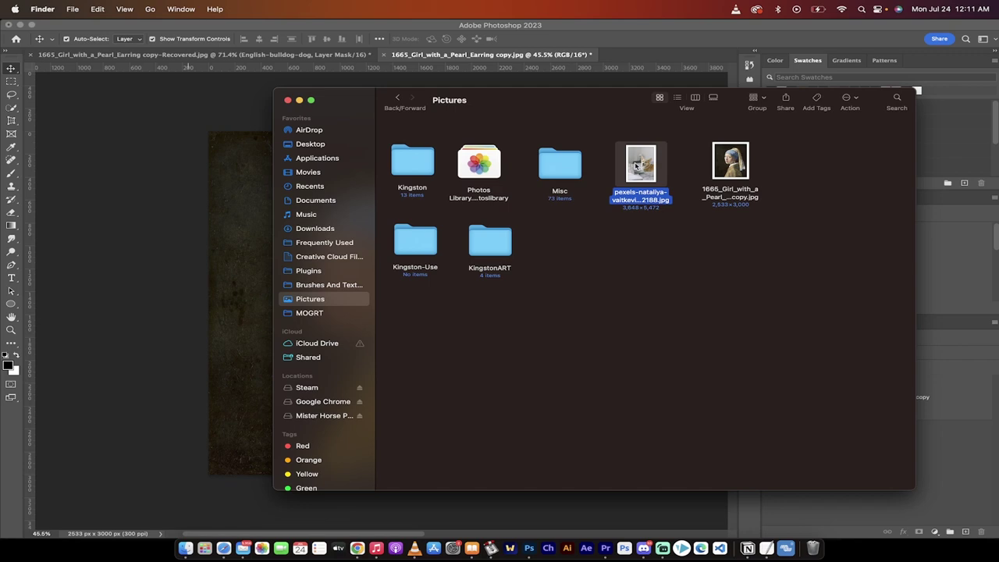
pyautogui.moveTo(636, 165); pyautogui.dragTo(378, 297)
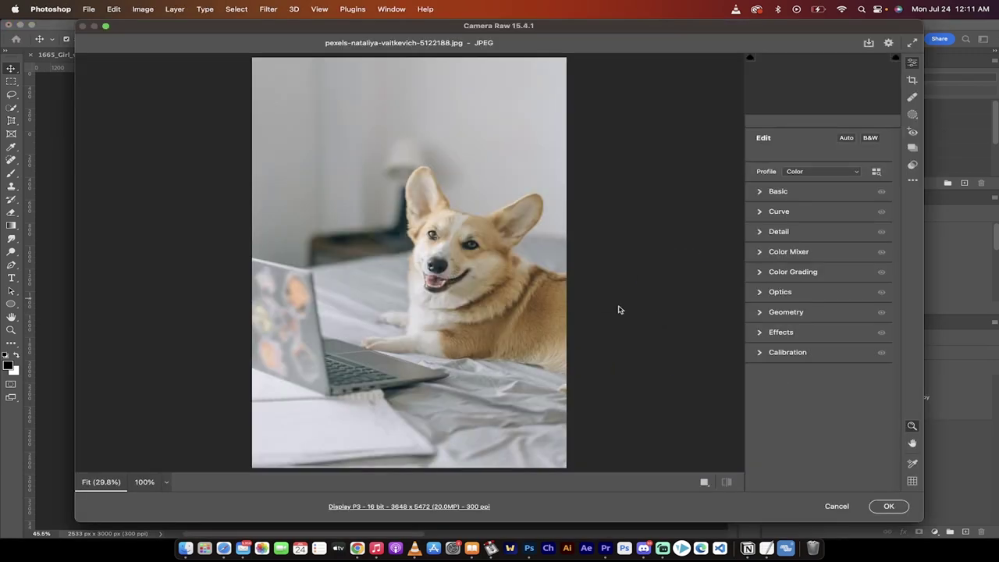
pyautogui.click(891, 508)
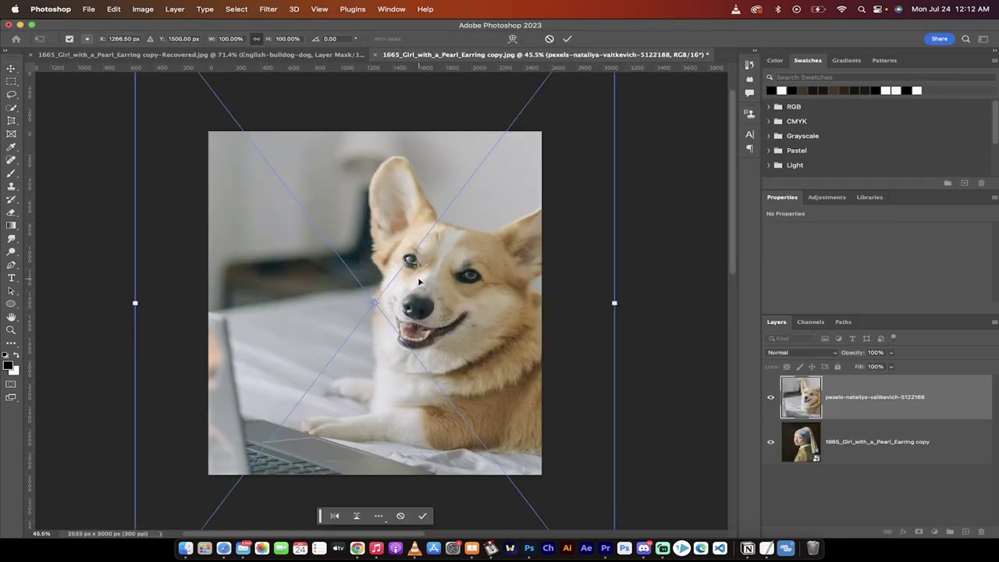
# Step: Scale the placed corgi photo to about 77.5% and lower its opacity to 51%
pyautogui.press('super+minus')
pyautogui.moveTo(493, 303); pyautogui.dragTo(401, 288)
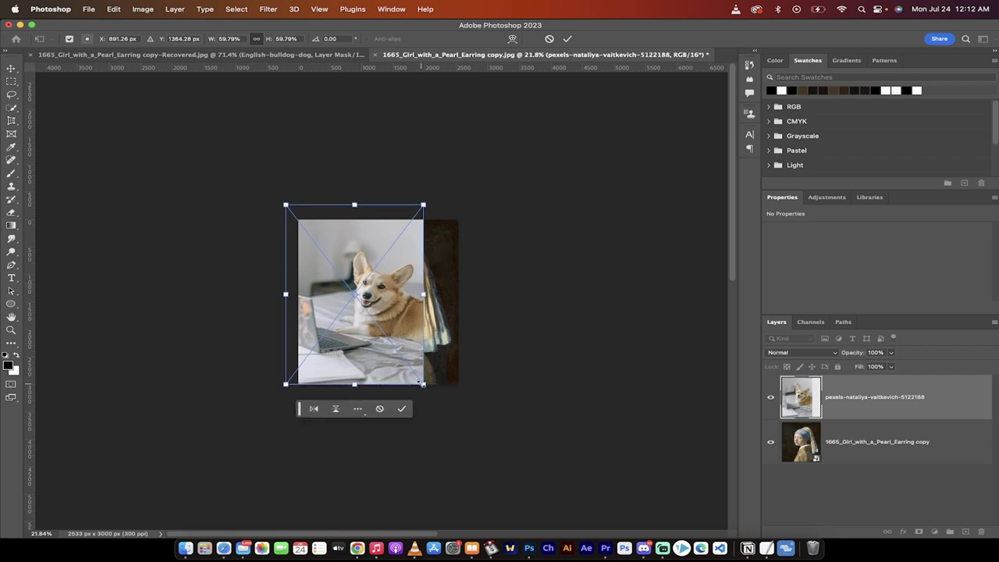
pyautogui.moveTo(422, 384); pyautogui.dragTo(466, 429)
pyautogui.moveTo(420, 339); pyautogui.dragTo(406, 327)
pyautogui.click(892, 353)
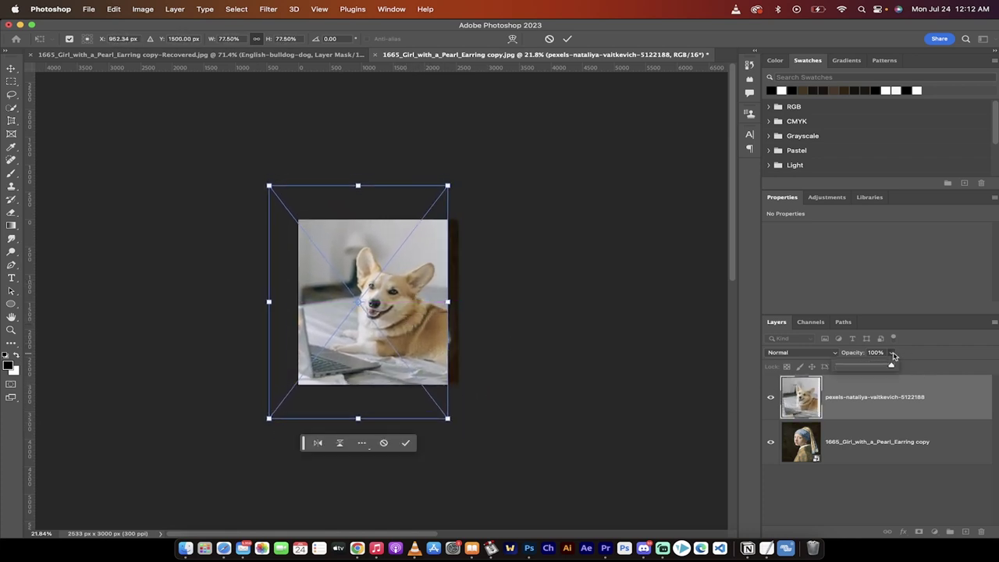
pyautogui.moveTo(870, 367); pyautogui.dragTo(864, 367)
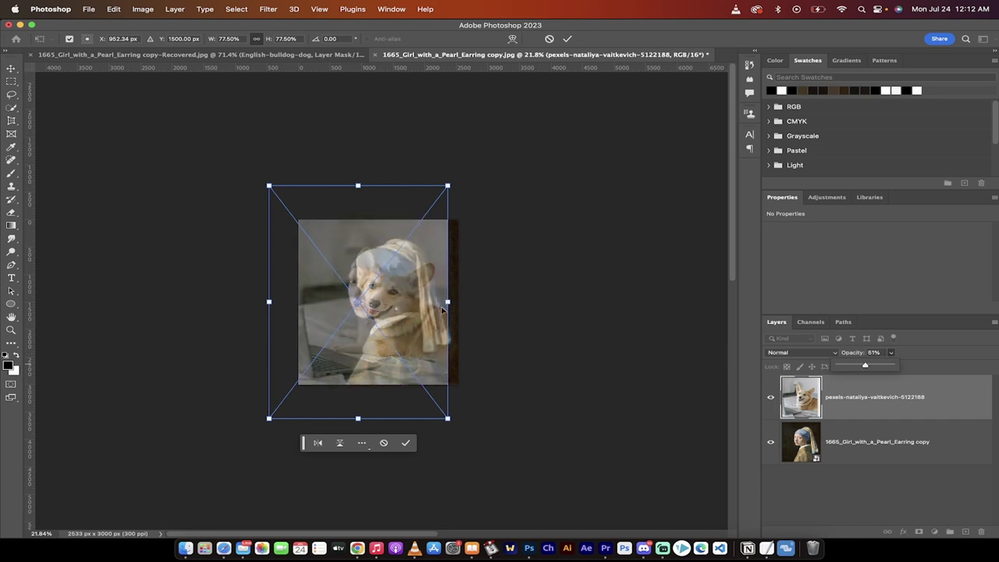
# Step: Fit the corgi's face over the girl's face at about 96.87% scale and restore the layer's full opacity
pyautogui.moveTo(442, 310); pyautogui.dragTo(391, 310)
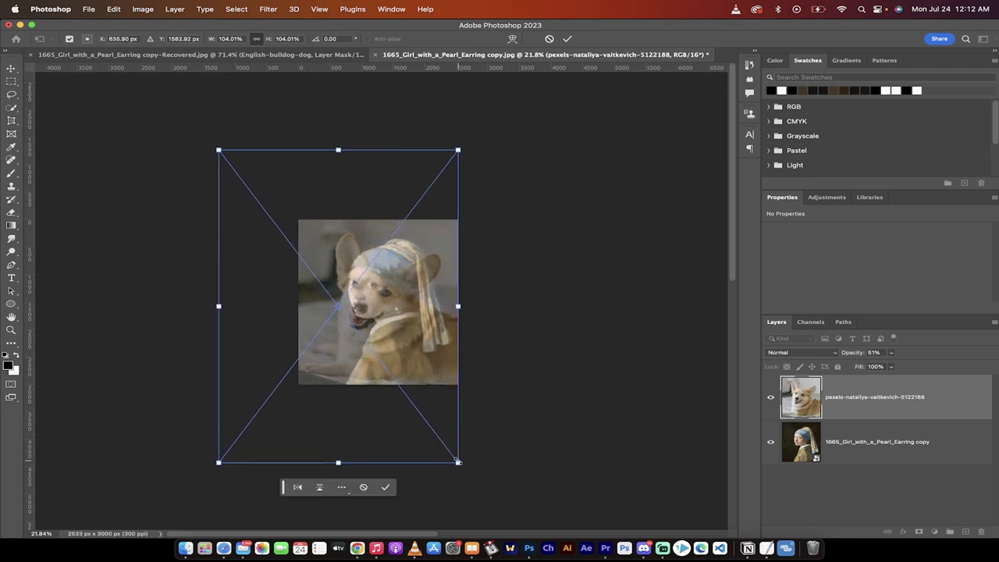
pyautogui.moveTo(458, 462); pyautogui.dragTo(444, 444)
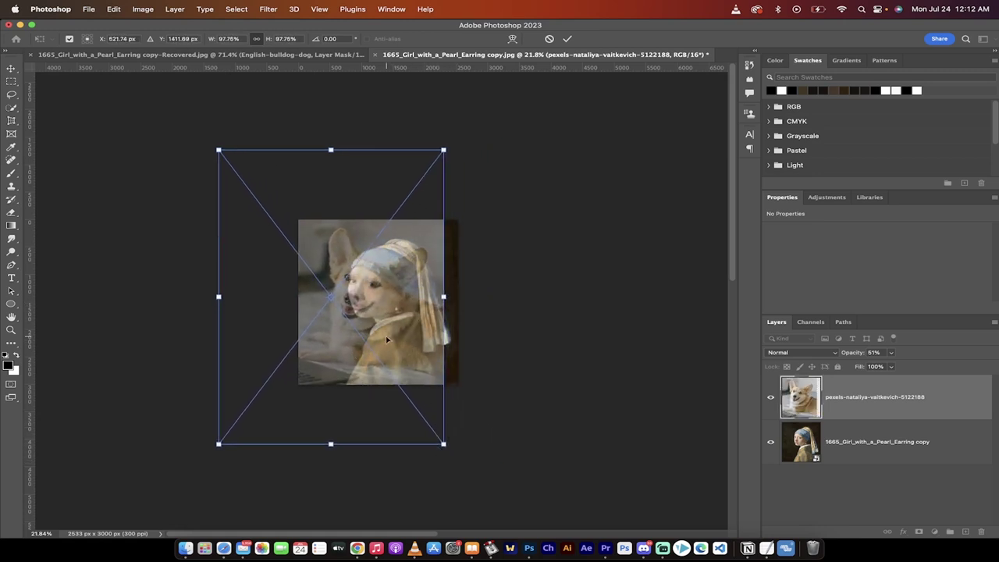
pyautogui.moveTo(385, 335); pyautogui.dragTo(391, 341)
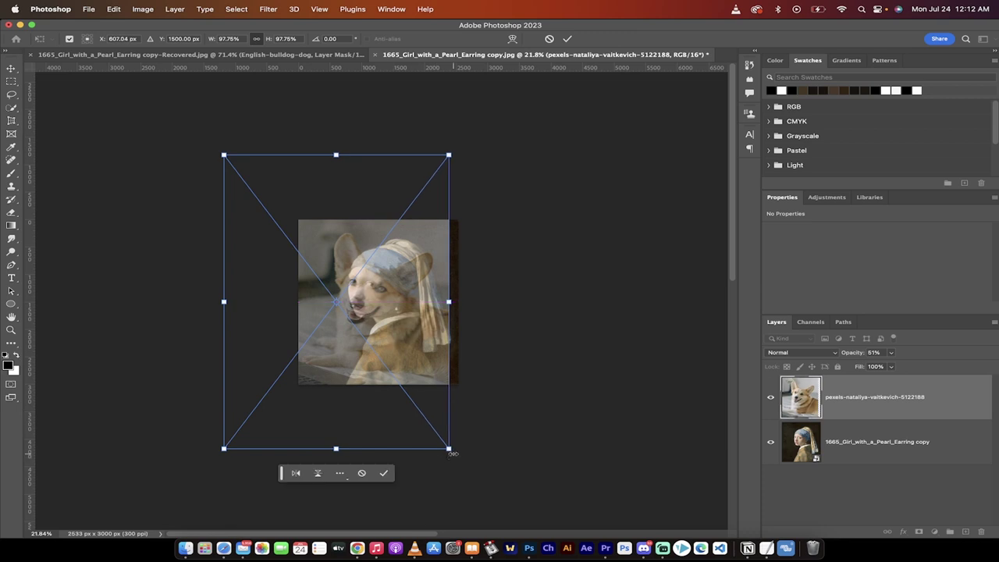
pyautogui.moveTo(451, 452); pyautogui.dragTo(445, 444)
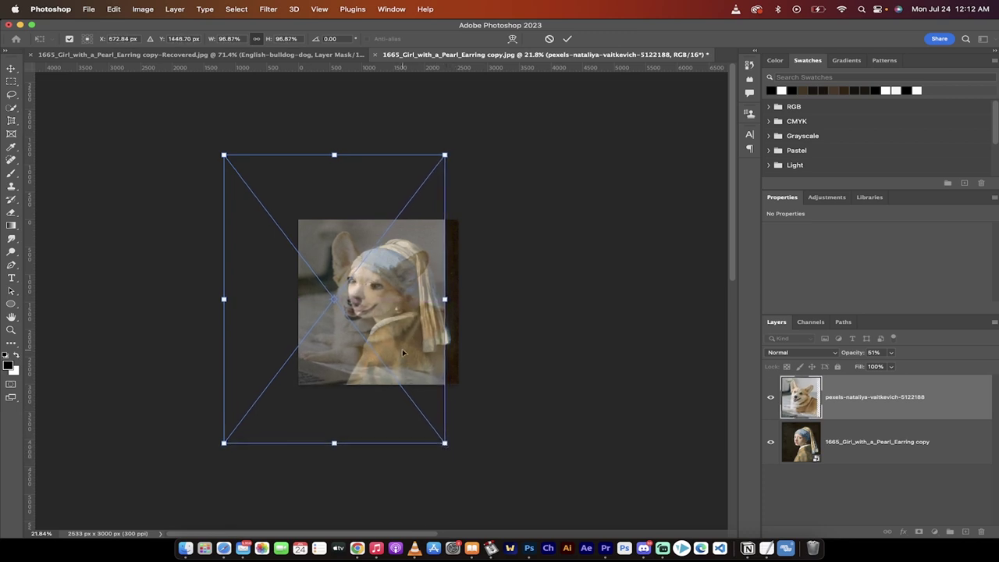
pyautogui.moveTo(401, 348); pyautogui.dragTo(405, 355)
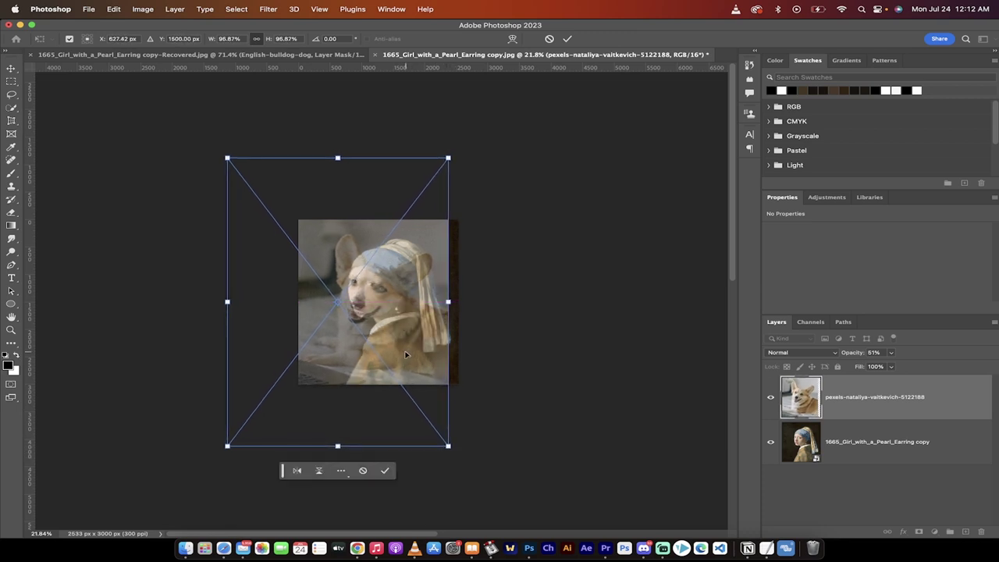
pyautogui.press('Return')
pyautogui.click(890, 353)
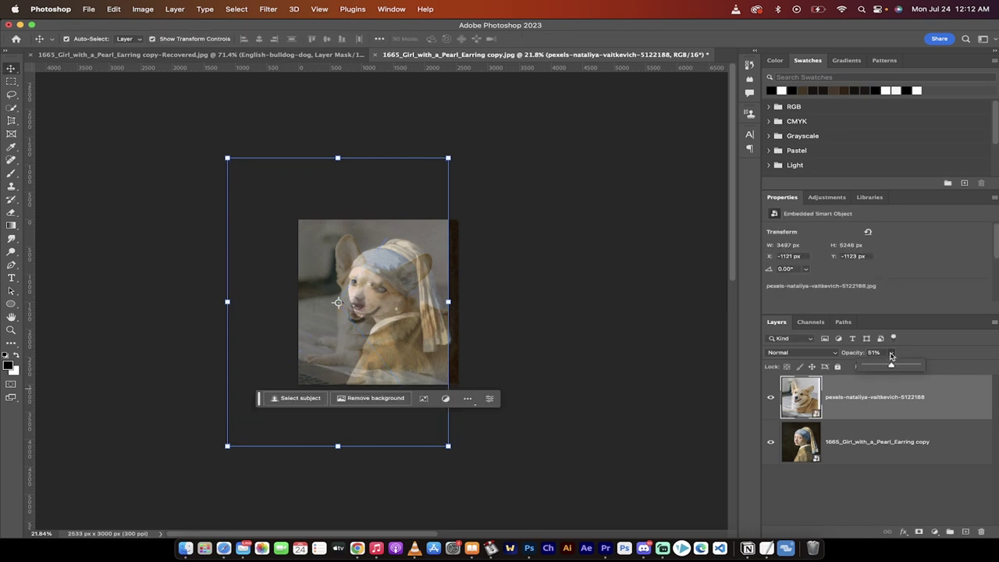
pyautogui.moveTo(894, 367); pyautogui.dragTo(927, 367)
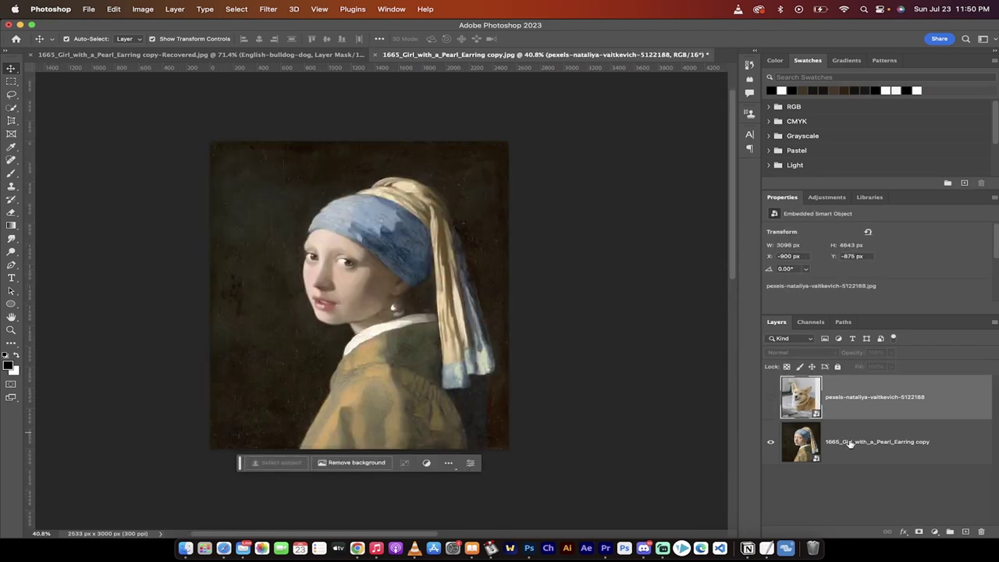
# Step: On the painting layer, select the girl's face and blue headscarf using the Quick Selection tool with an 81 px brush
pyautogui.click(850, 443)
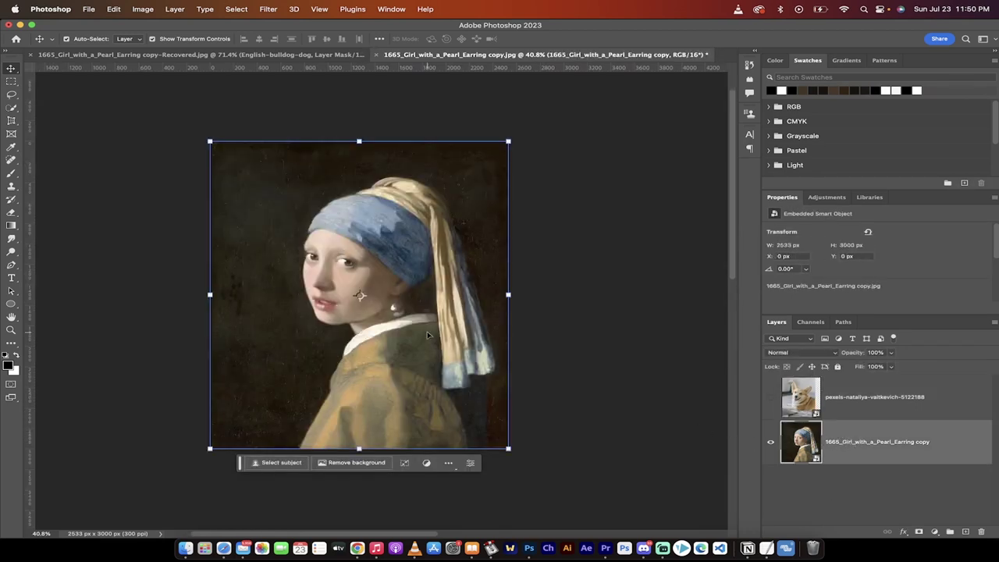
pyautogui.press('super+equal')
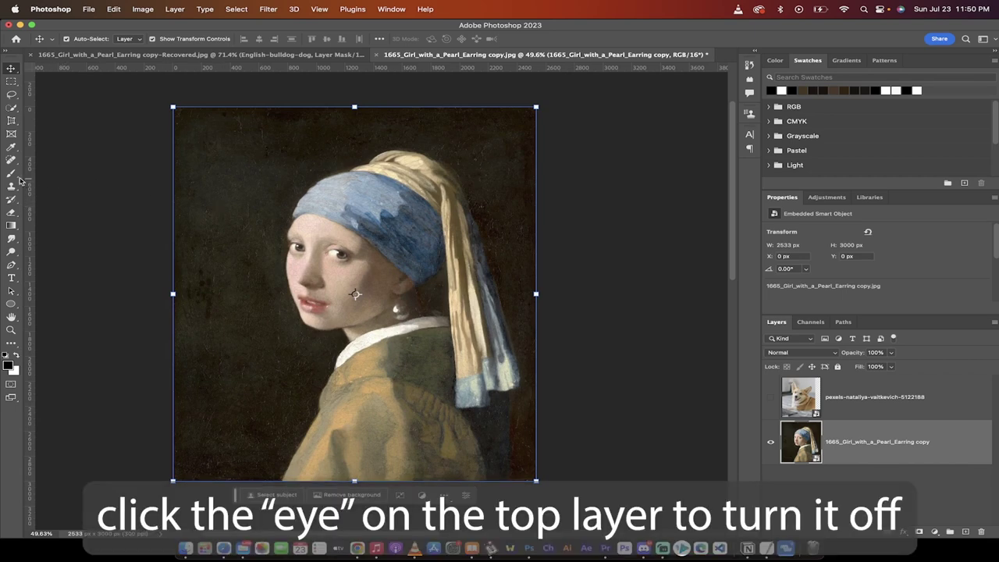
pyautogui.click(11, 107)
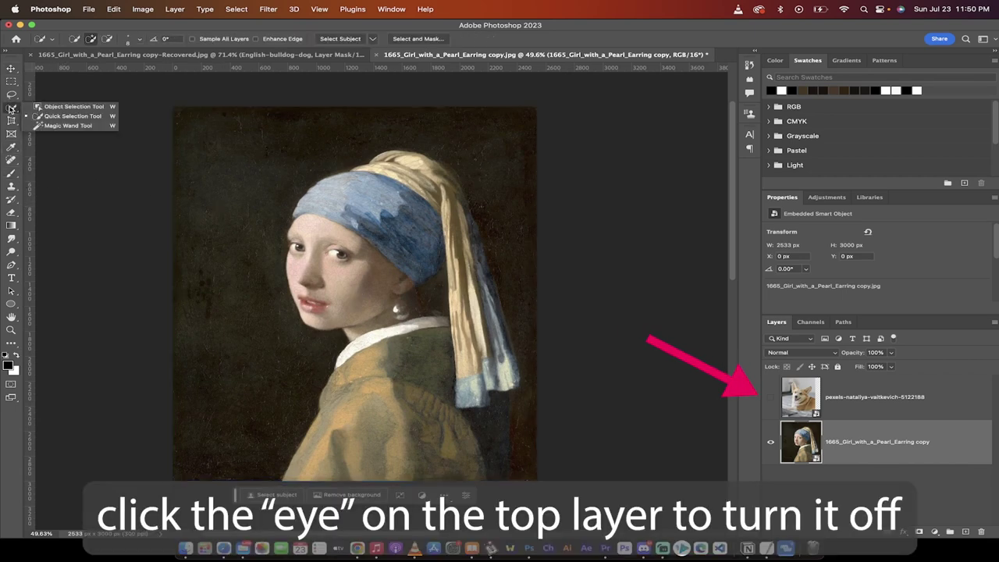
pyautogui.click(64, 115)
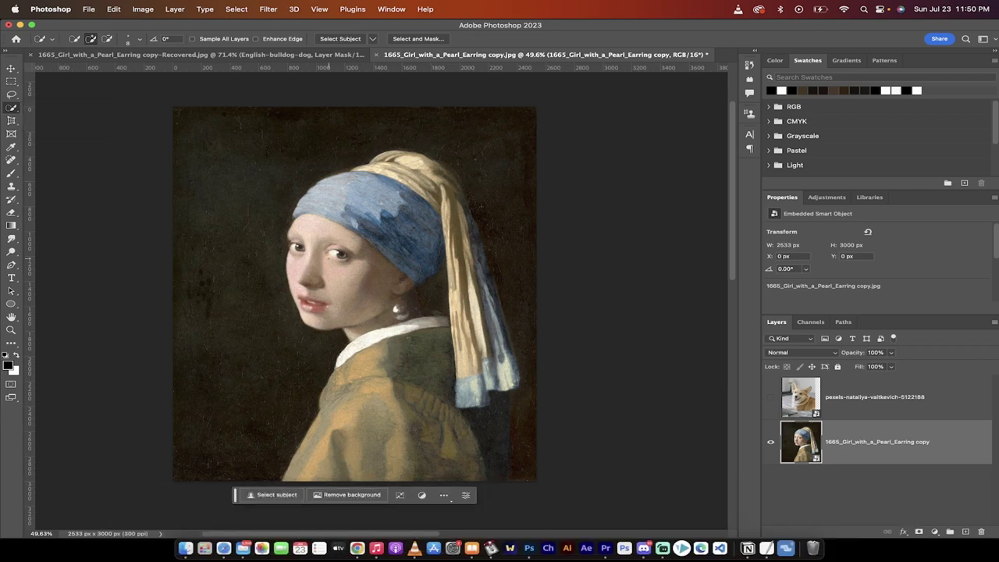
pyautogui.scroll(3, 368, 286)
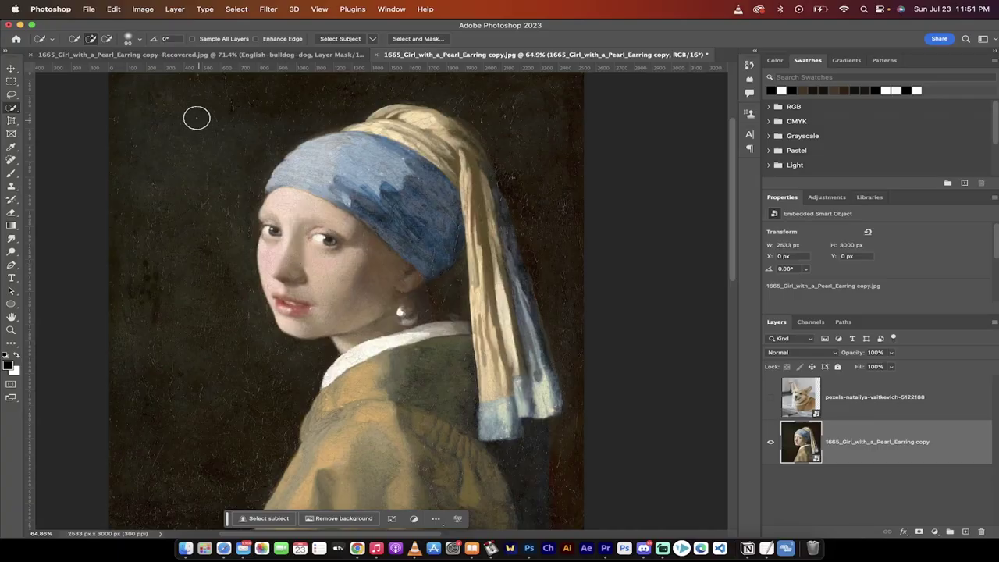
pyautogui.click(141, 42)
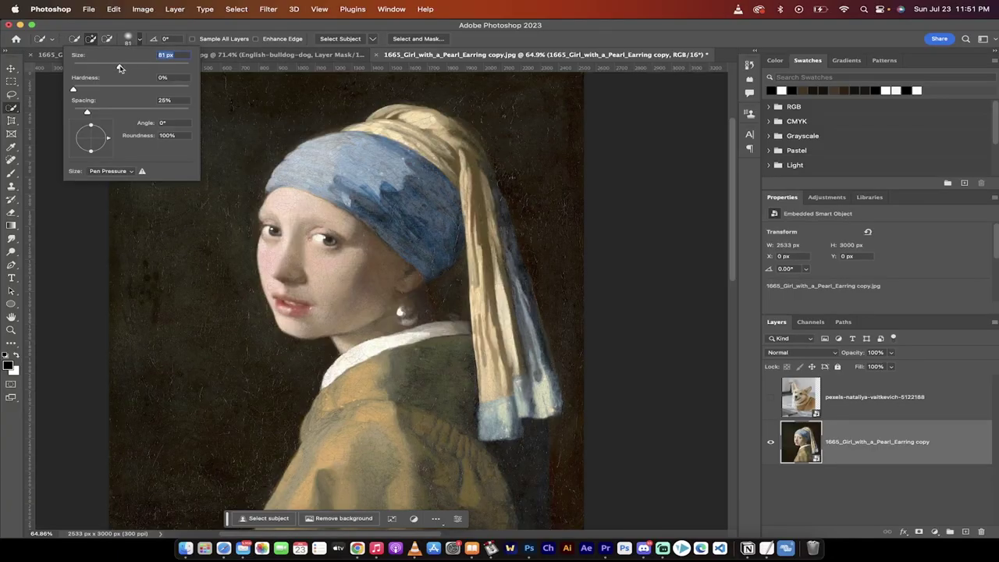
pyautogui.press('Return')
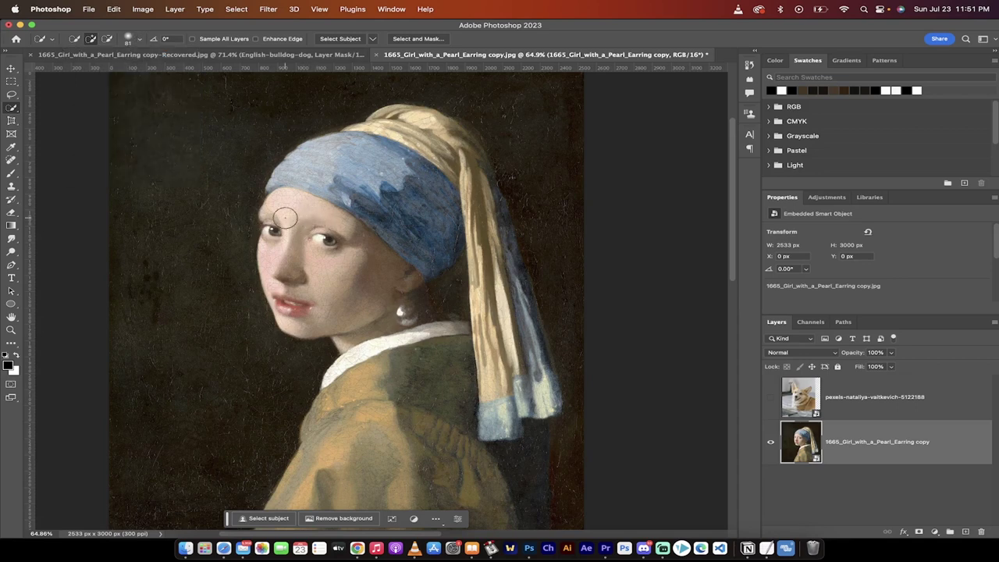
pyautogui.moveTo(281, 228)
pyautogui.mouseDown()
pyautogui.moveTo(301, 264)
pyautogui.moveTo(328, 273)
pyautogui.moveTo(316, 292)
pyautogui.moveTo(328, 304)
pyautogui.mouseUp()
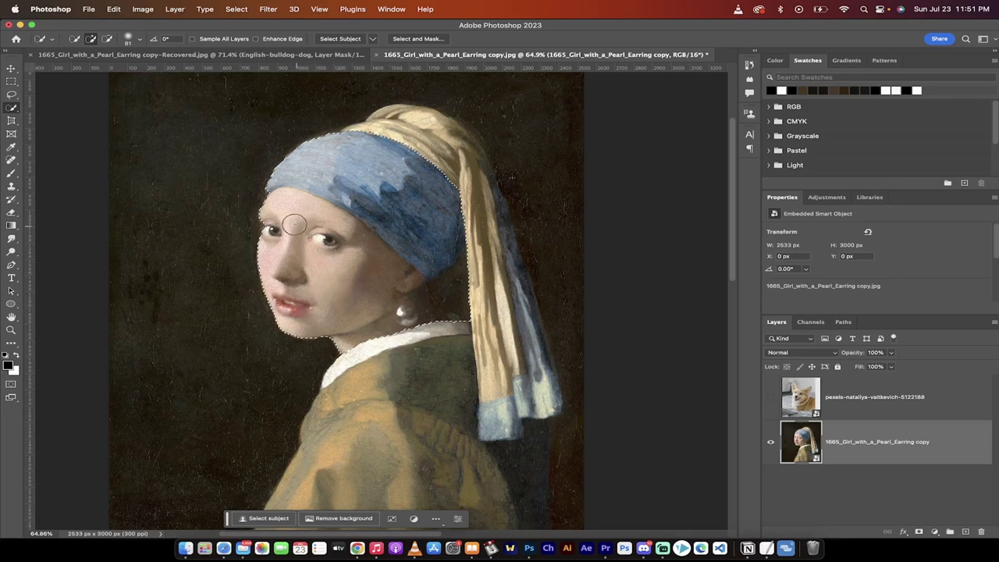
# Step: Subtract the blue headscarf and the dark area behind the neck from the selection with the Quick Selection tool
pyautogui.scroll(3, 294, 225)
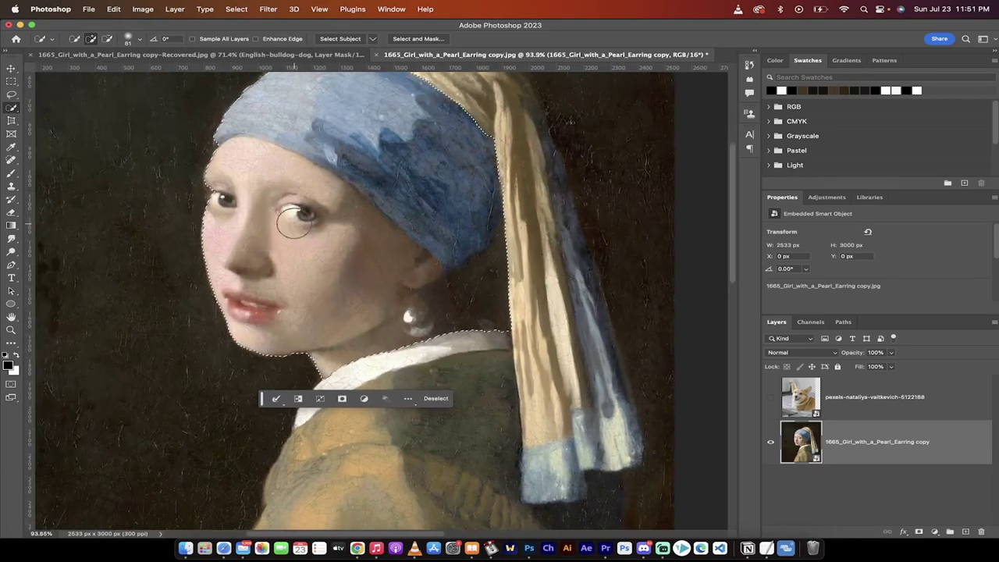
pyautogui.scroll(3, 294, 225)
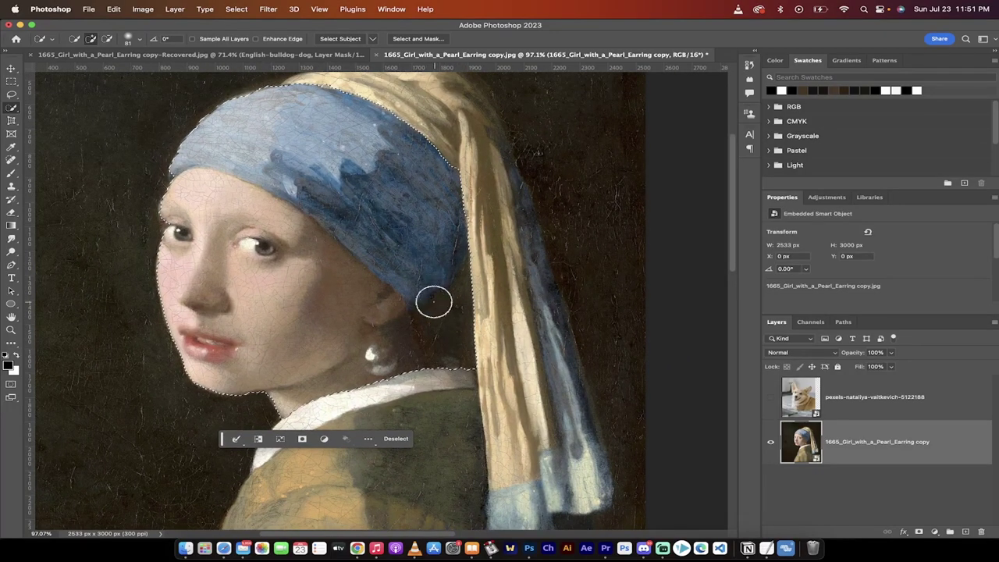
pyautogui.scroll(1, 384, 286)
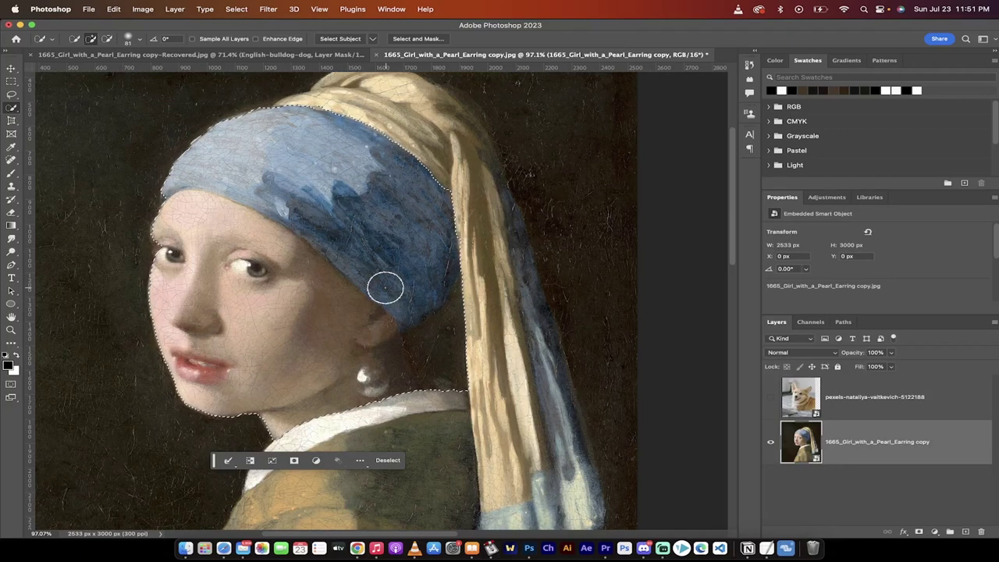
pyautogui.press('alt')
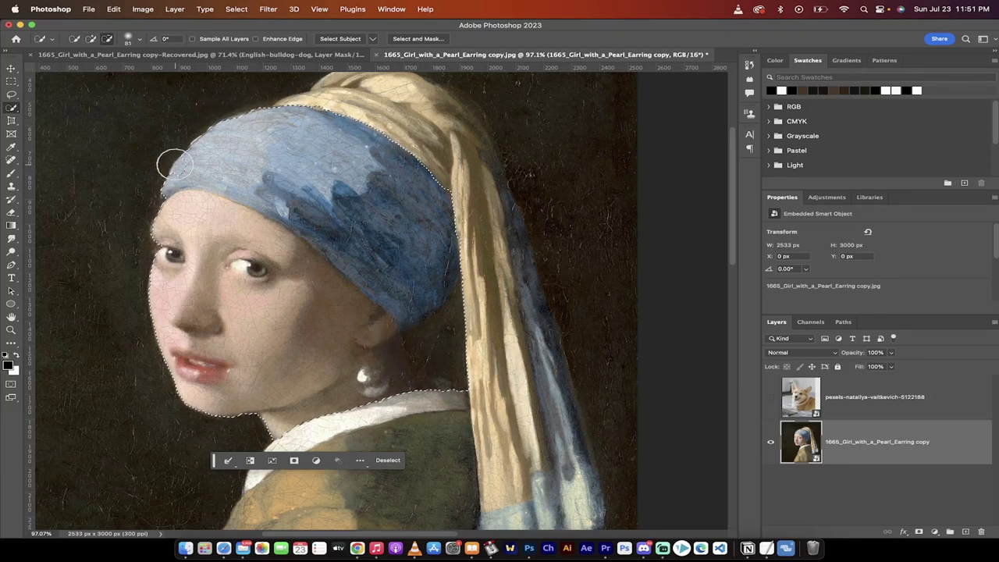
pyautogui.moveTo(174, 164)
pyautogui.mouseDown()
pyautogui.moveTo(207, 139)
pyautogui.moveTo(329, 127)
pyautogui.moveTo(256, 110)
pyautogui.moveTo(225, 124)
pyautogui.moveTo(369, 134)
pyautogui.moveTo(319, 115)
pyautogui.moveTo(338, 118)
pyautogui.moveTo(324, 114)
pyautogui.moveTo(414, 165)
pyautogui.moveTo(437, 200)
pyautogui.moveTo(337, 189)
pyautogui.moveTo(356, 210)
pyautogui.moveTo(303, 206)
pyautogui.moveTo(370, 249)
pyautogui.moveTo(452, 277)
pyautogui.moveTo(463, 227)
pyautogui.moveTo(476, 281)
pyautogui.moveTo(448, 282)
pyautogui.mouseUp()
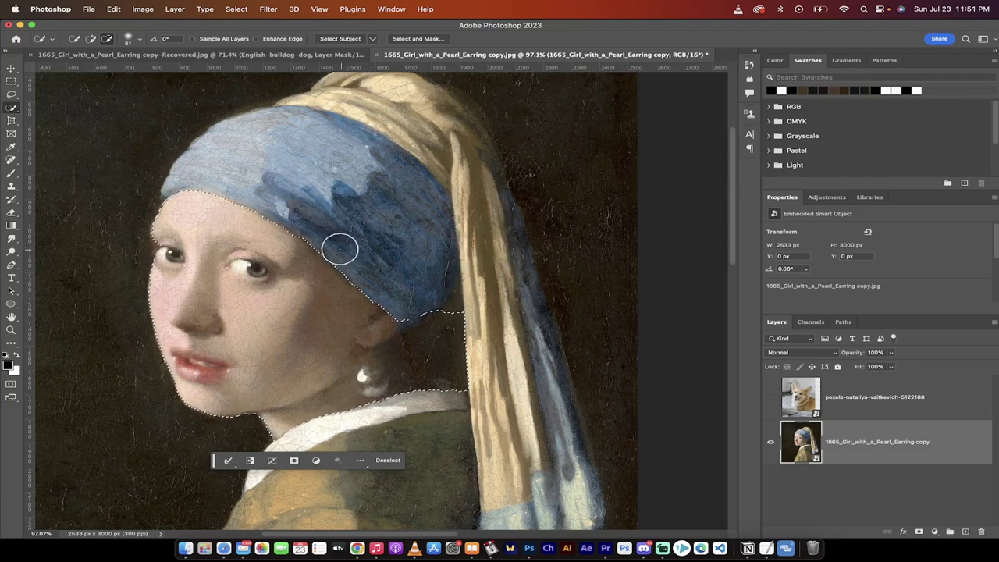
pyautogui.moveTo(426, 289); pyautogui.dragTo(451, 372)
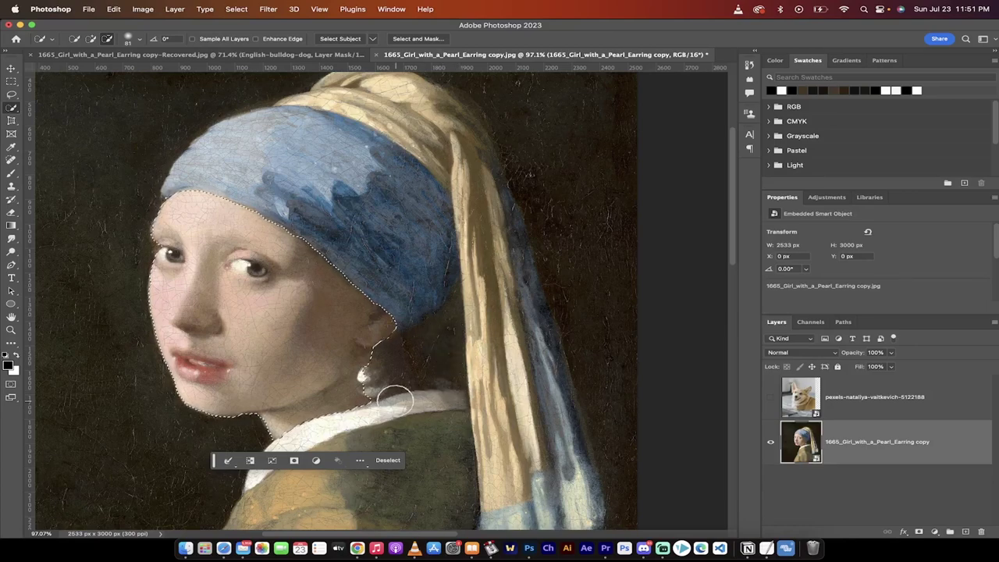
# Step: Examine the face selection's edge around the ear, pearl earring, neck and forehead for missing or excess areas
pyautogui.scroll(2, 437, 352)
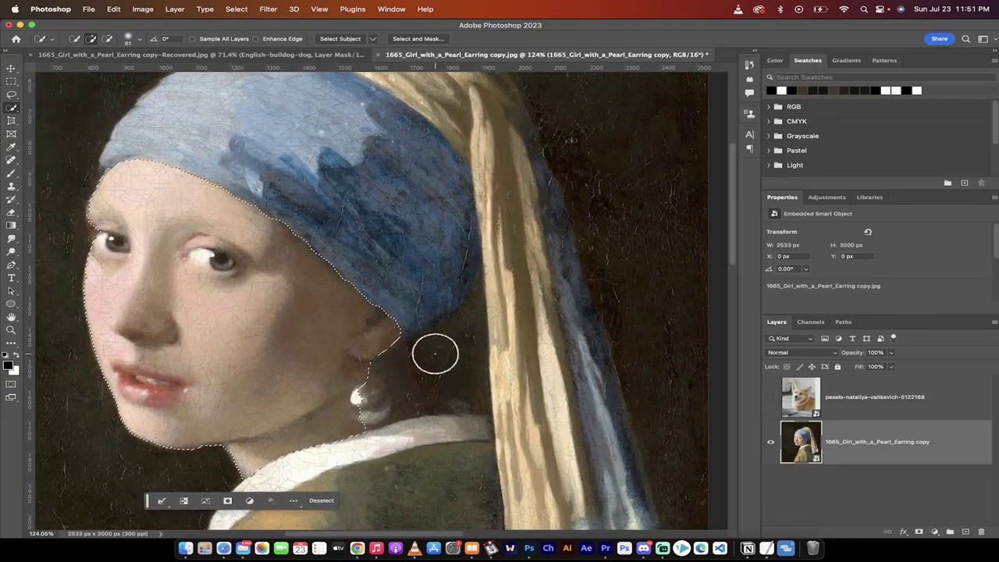
pyautogui.scroll(-2, 434, 352)
pyautogui.hscroll(-2, 434, 353)
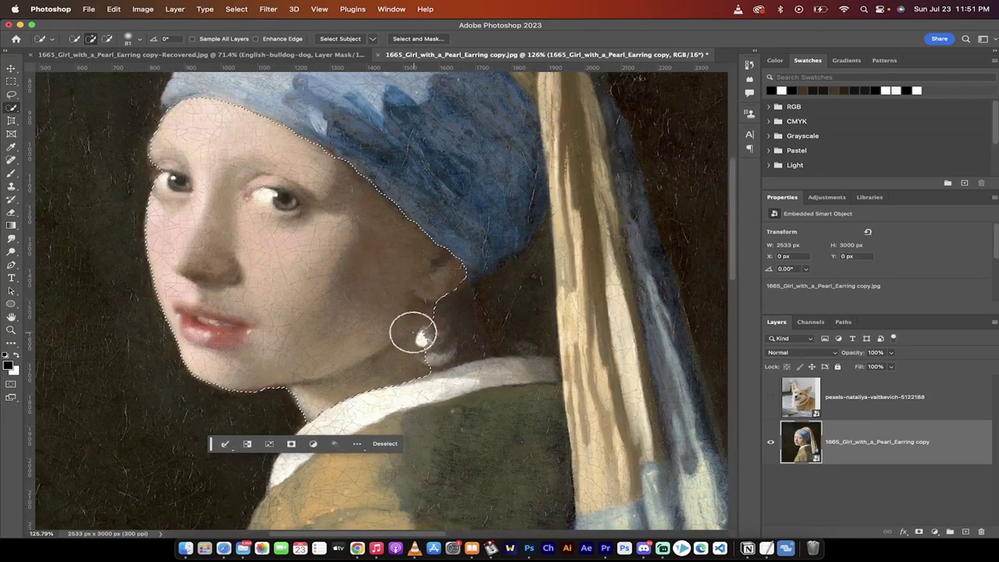
pyautogui.scroll(1, 413, 333)
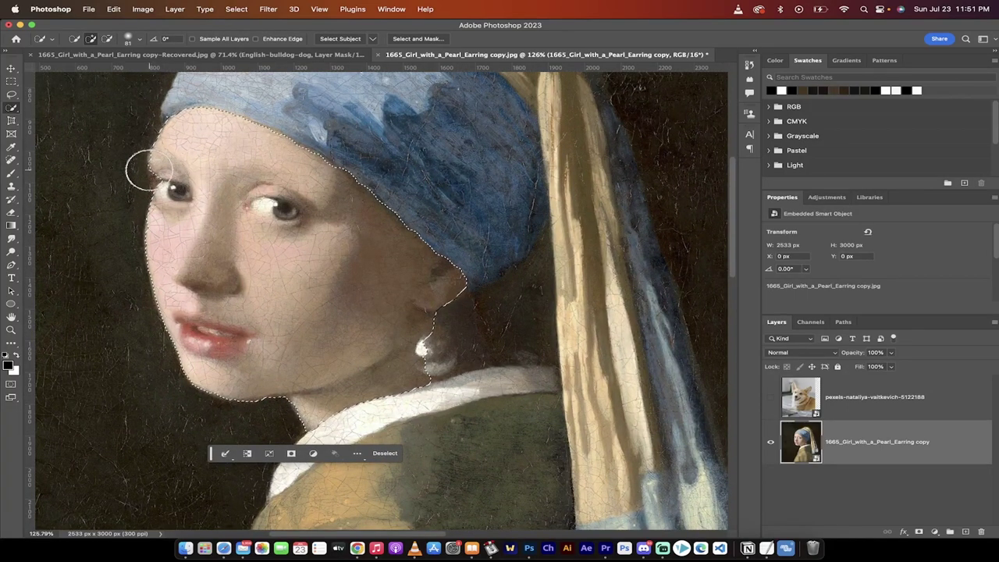
pyautogui.hscroll(2, 323, 278)
pyautogui.scroll(-1, 323, 279)
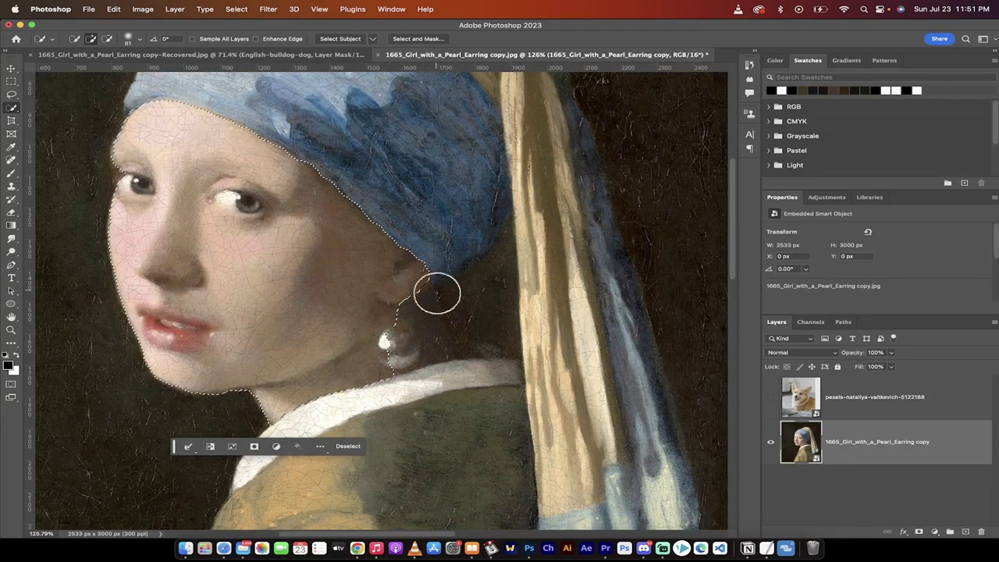
pyautogui.scroll(2, 448, 345)
pyautogui.hscroll(-2, 447, 346)
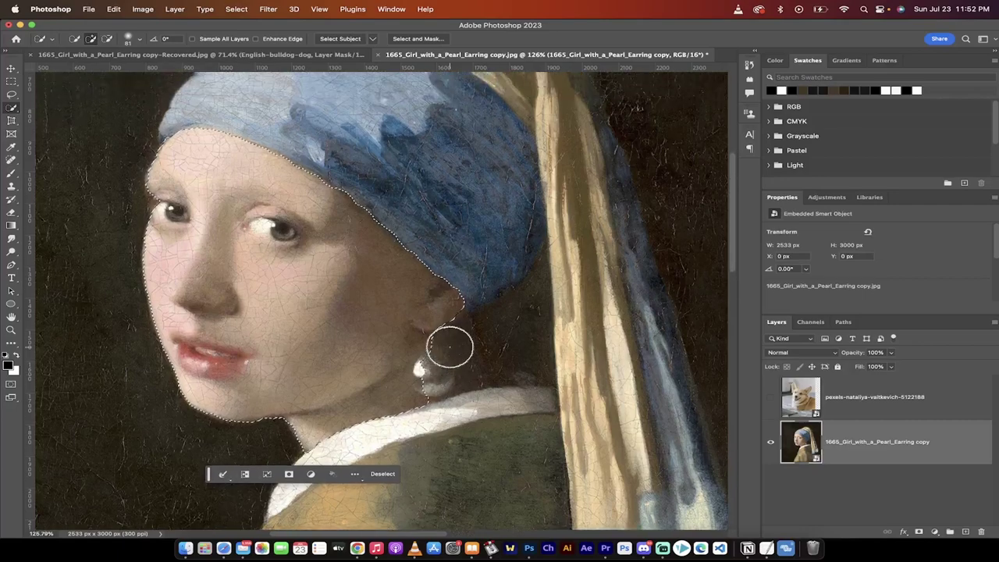
pyautogui.keyDown('alt'); pyautogui.click(449, 345); pyautogui.keyUp('alt')
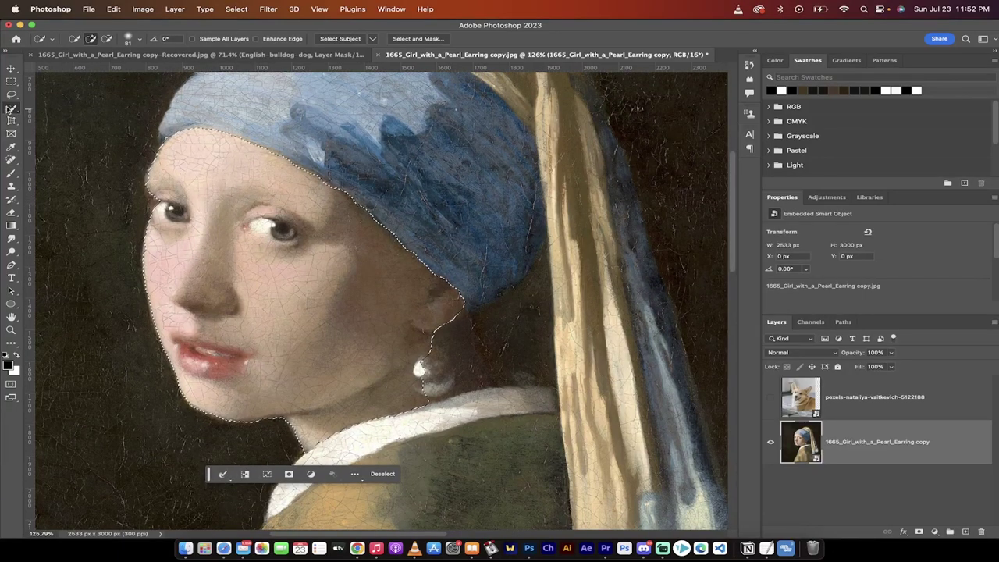
# Step: Switch to the Lasso tool and add the small area at the face's outer edge beside the eye to the selection
pyautogui.rightClick(11, 108)
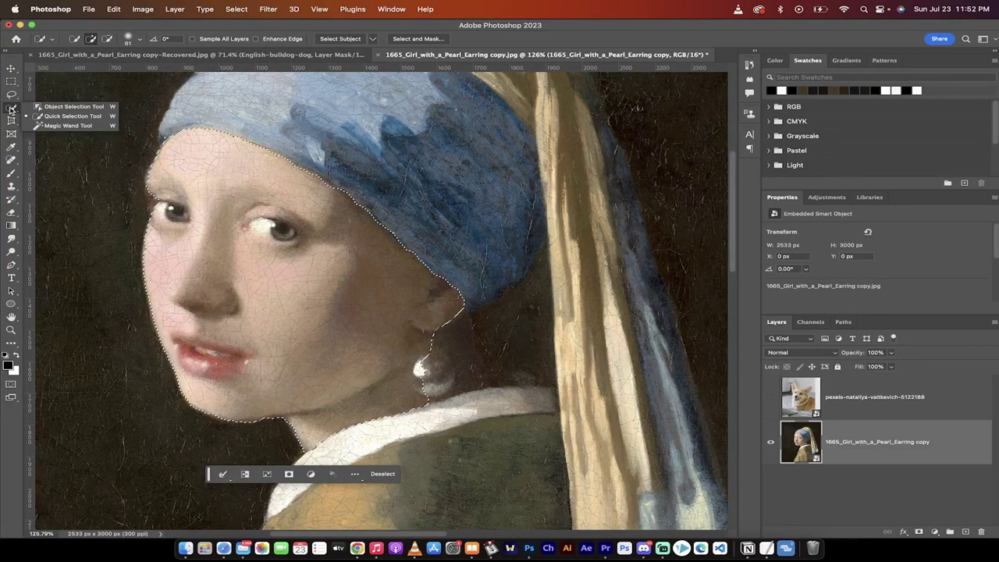
pyautogui.click(11, 94)
pyautogui.rightClick(11, 94)
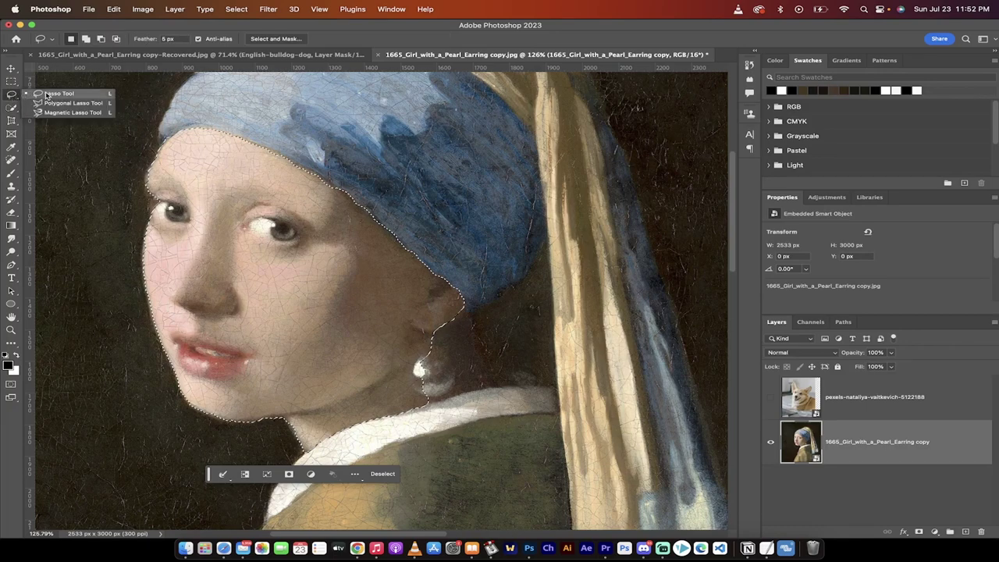
pyautogui.click(46, 94)
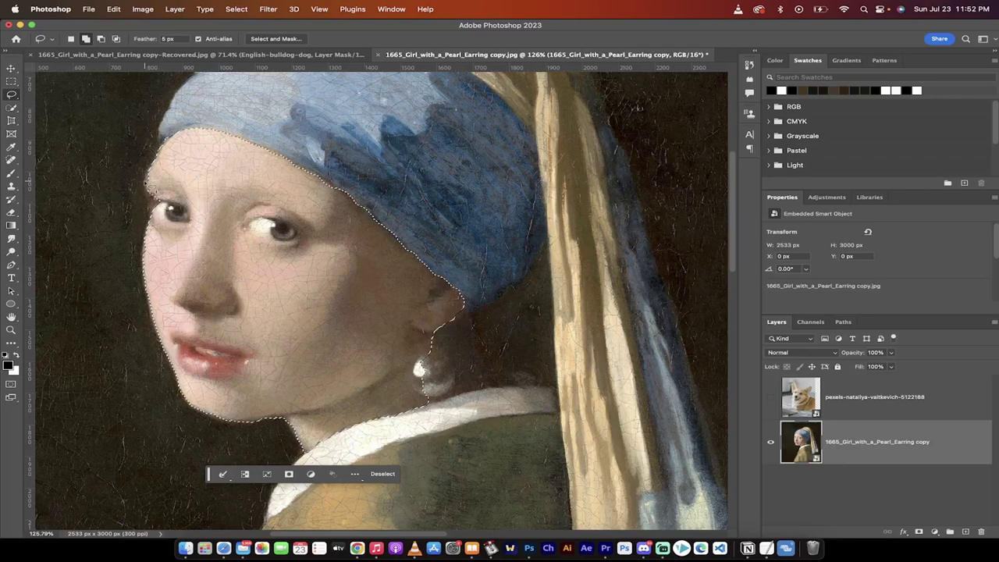
pyautogui.moveTo(152, 183); pyautogui.dragTo(146, 205)
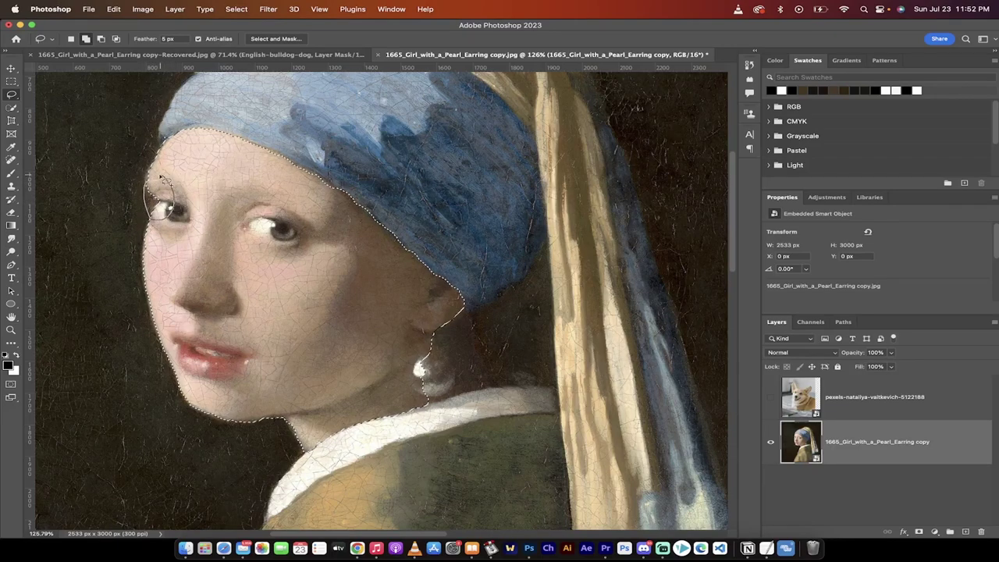
pyautogui.moveTo(150, 187); pyautogui.dragTo(153, 183)
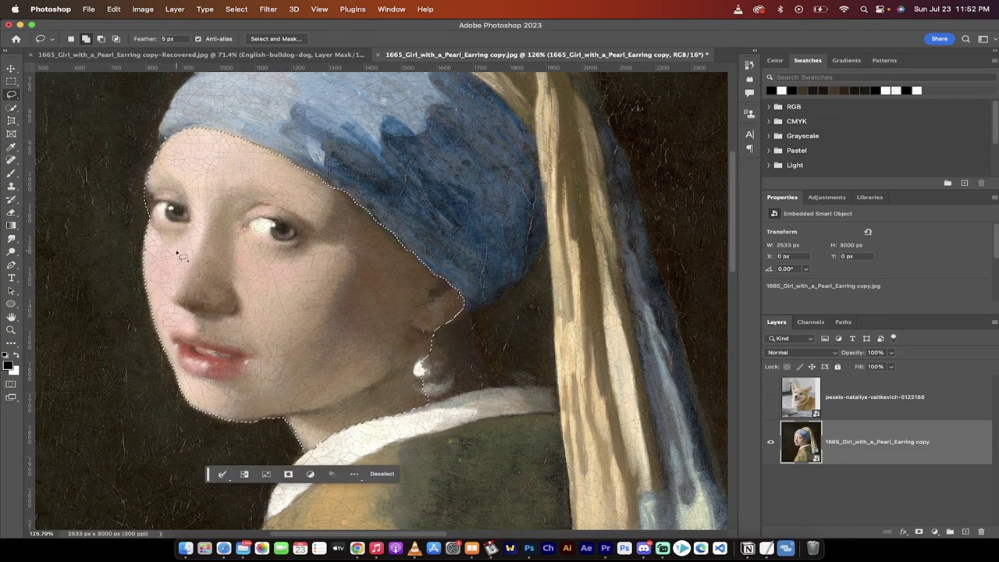
# Step: Add the pearl earring and the shaded neck area between headscarf and collar to the selection with the Lasso tool
pyautogui.scroll(-4, 367, 281)
pyautogui.hscroll(3, 367, 281)
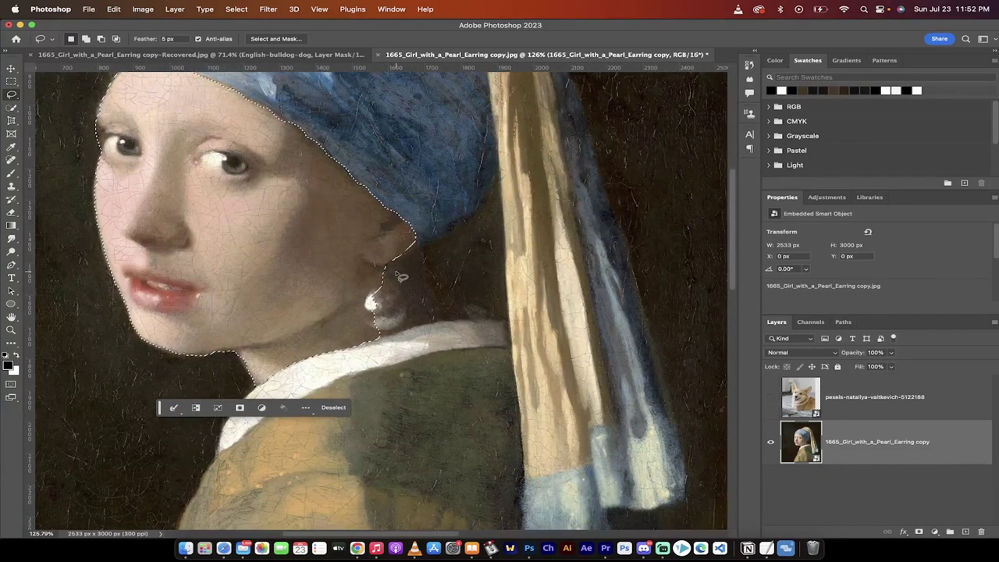
pyautogui.moveTo(414, 233); pyautogui.dragTo(431, 282)
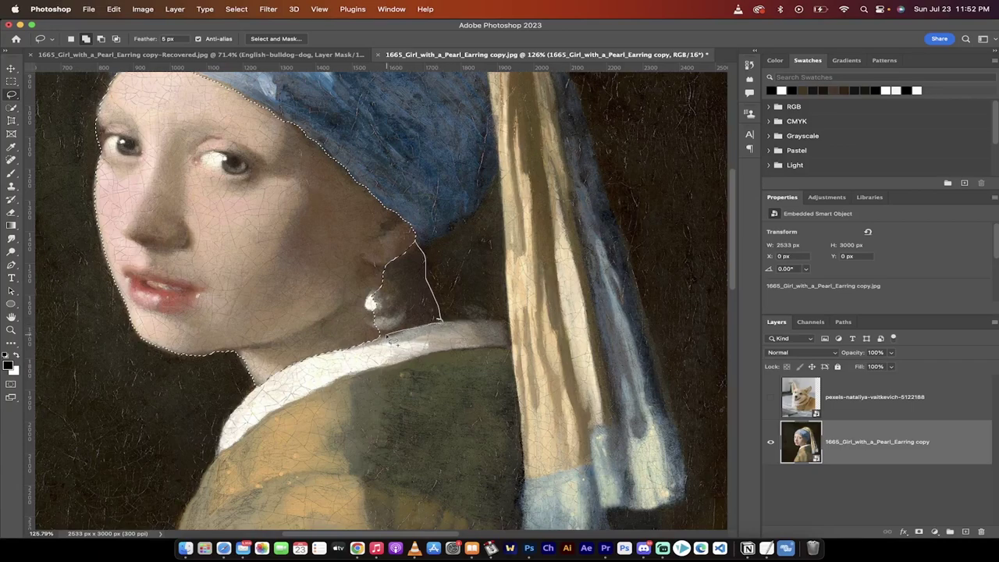
pyautogui.moveTo(373, 340)
pyautogui.mouseDown()
pyautogui.moveTo(362, 294)
pyautogui.moveTo(422, 248)
pyautogui.mouseUp()
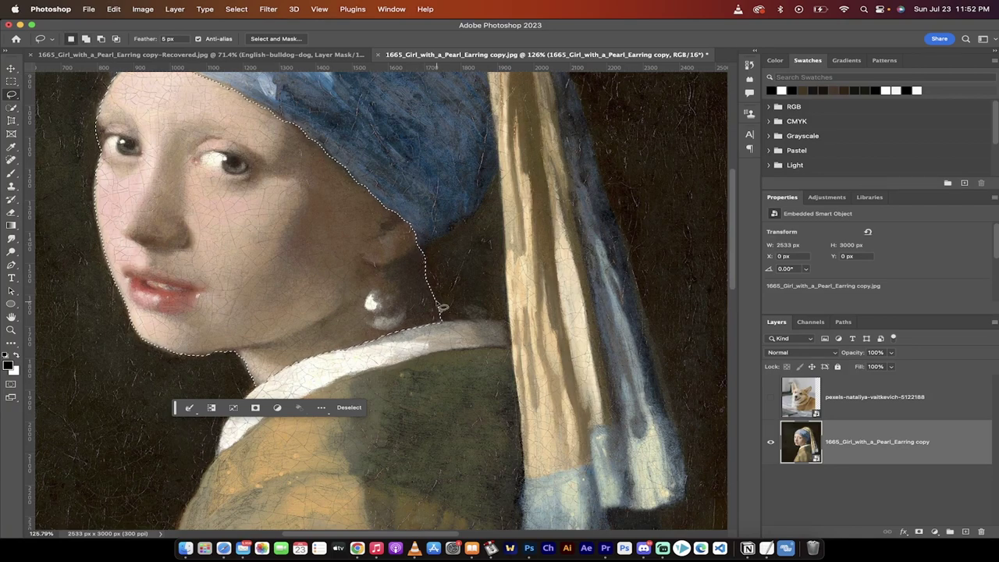
# Step: Show the corgi photo layer and give it a layer mask made from the face selection
pyautogui.scroll(-3, 442, 308)
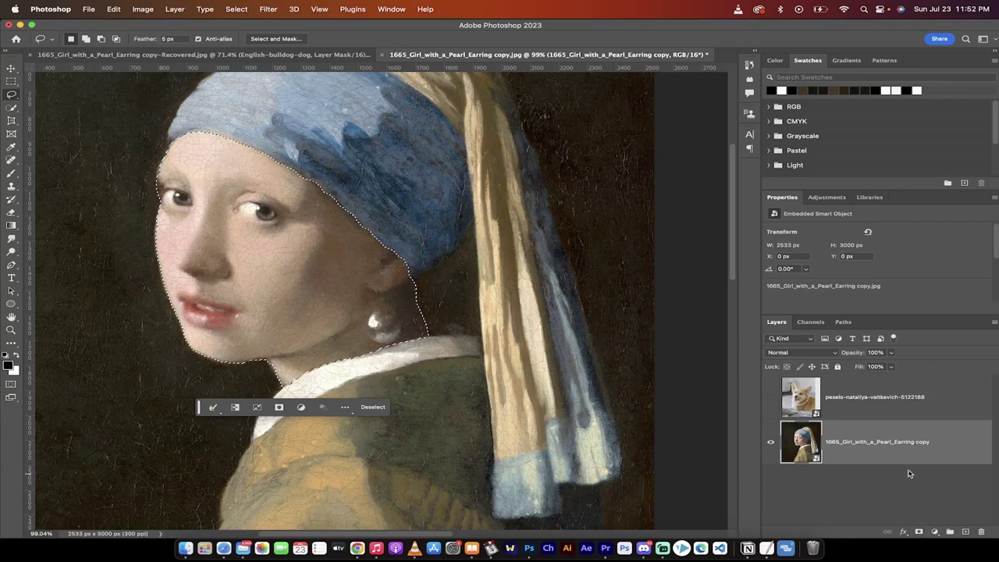
pyautogui.click(849, 403)
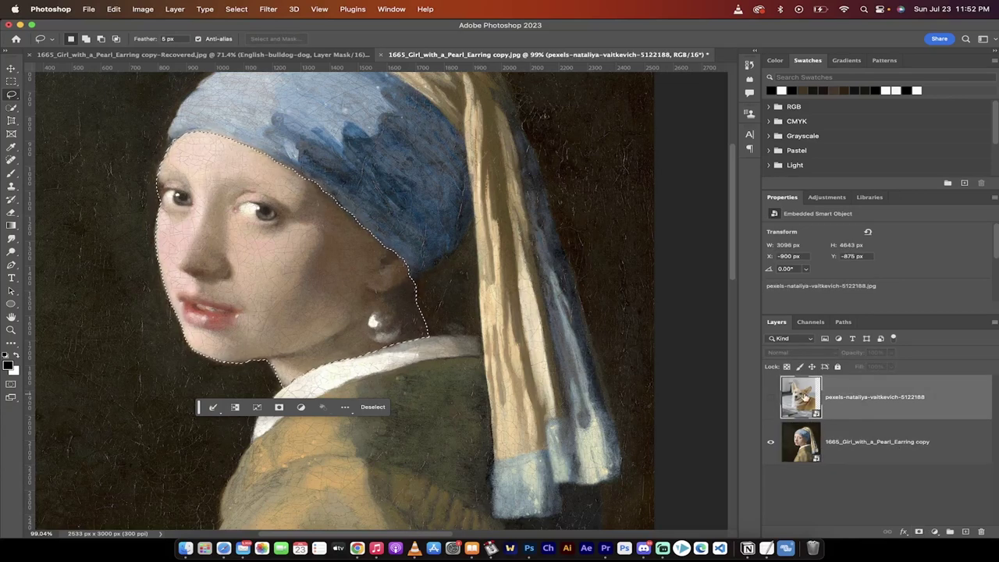
pyautogui.click(771, 399)
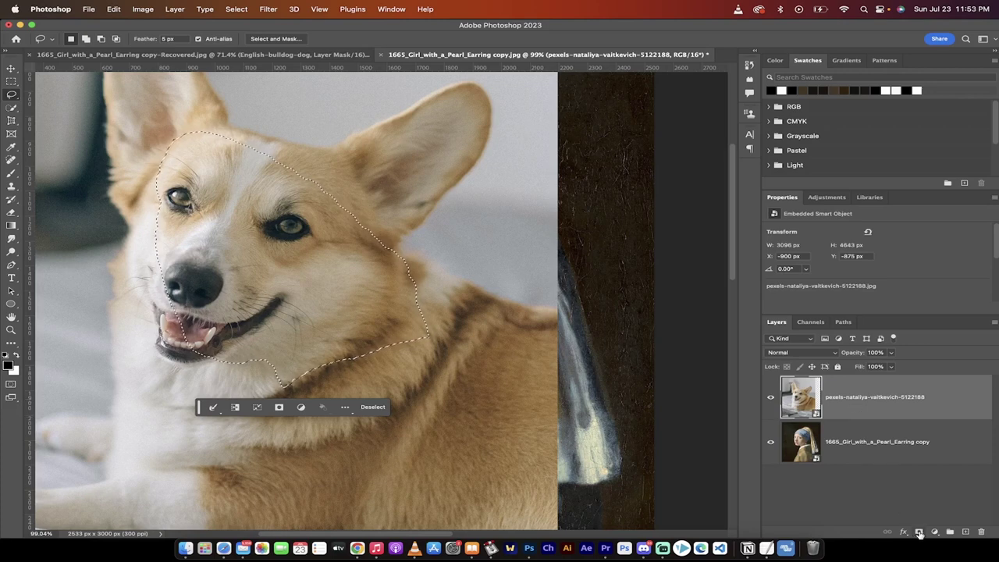
pyautogui.click(919, 532)
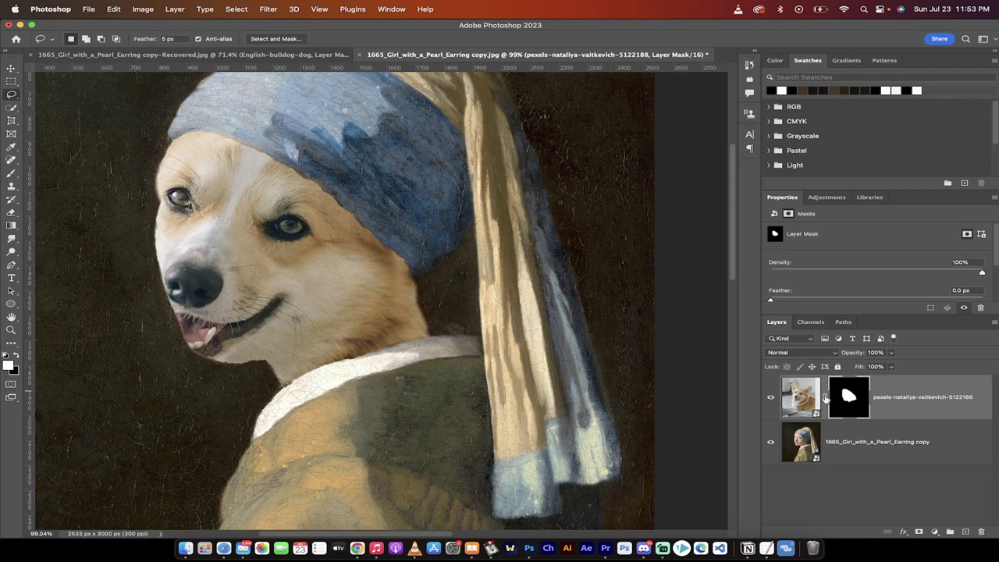
# Step: Unlink the layer mask from the corgi photo and make the photo itself active instead of the mask
pyautogui.click(824, 398)
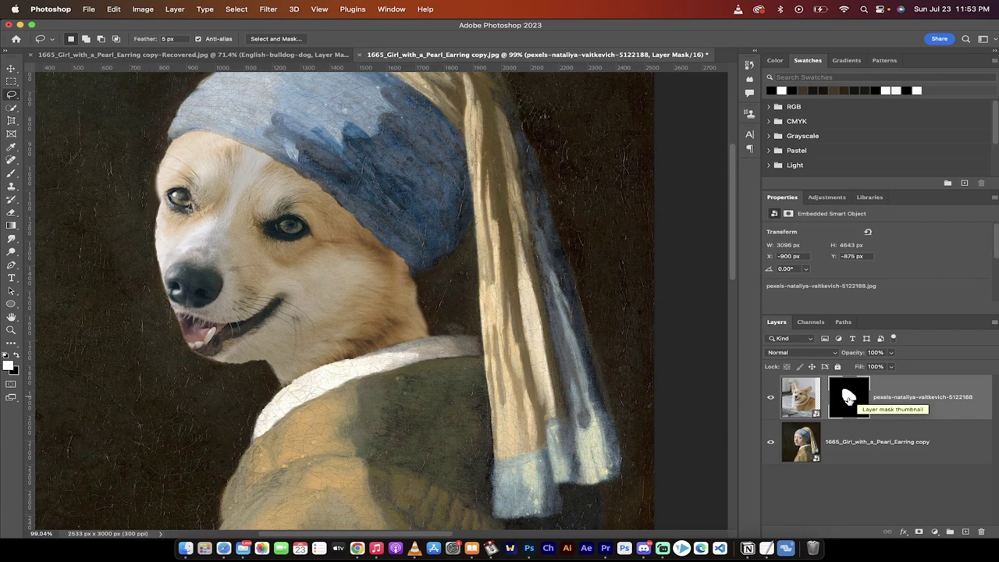
pyautogui.scroll(-1, 718, 395)
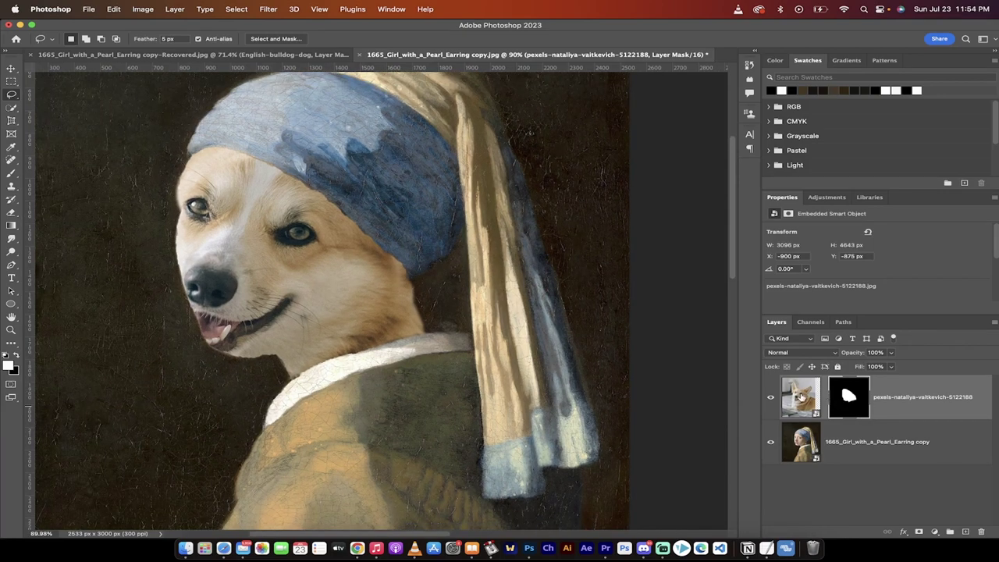
pyautogui.click(799, 398)
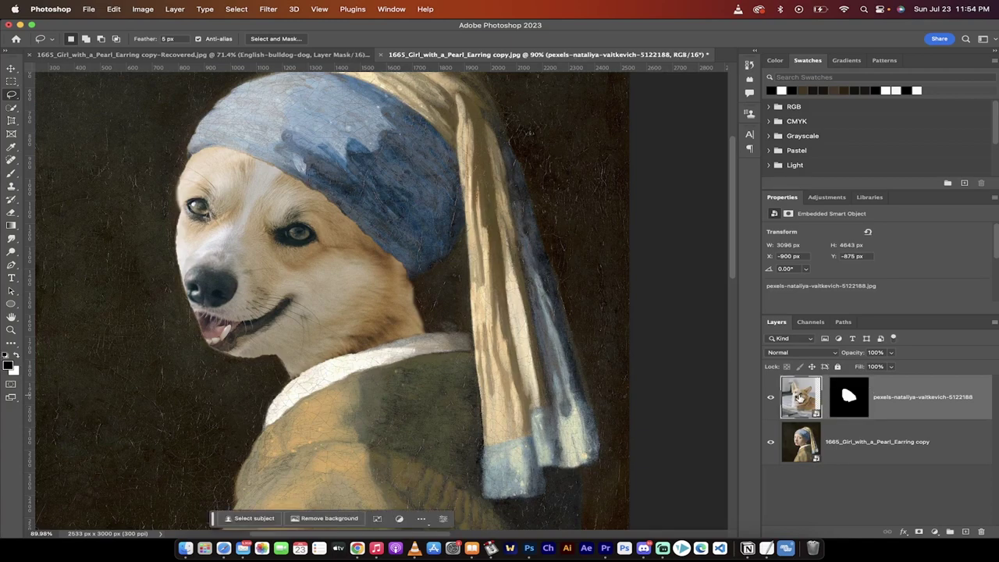
pyautogui.scroll(-3, 576, 318)
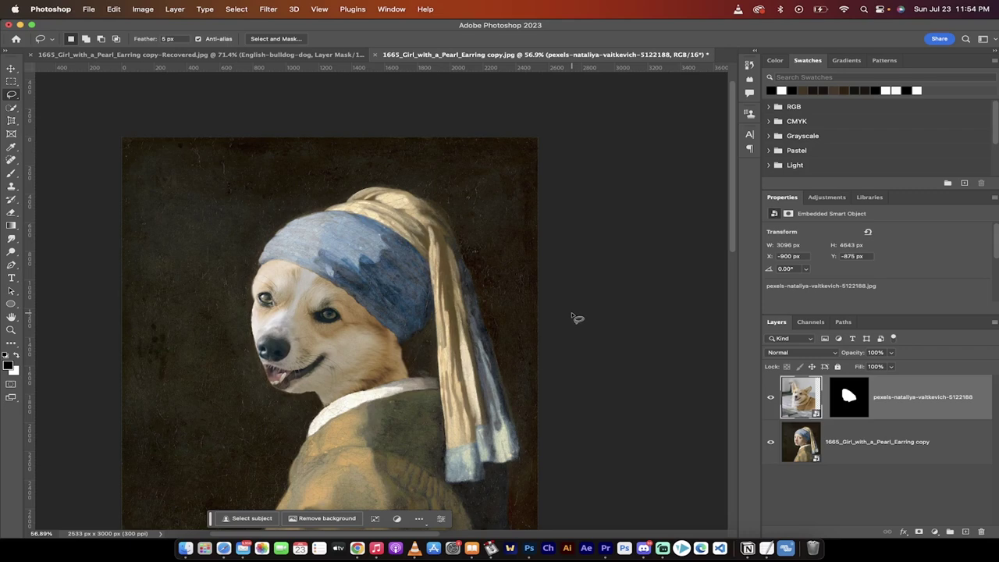
pyautogui.hotkey('ctrl', 't')
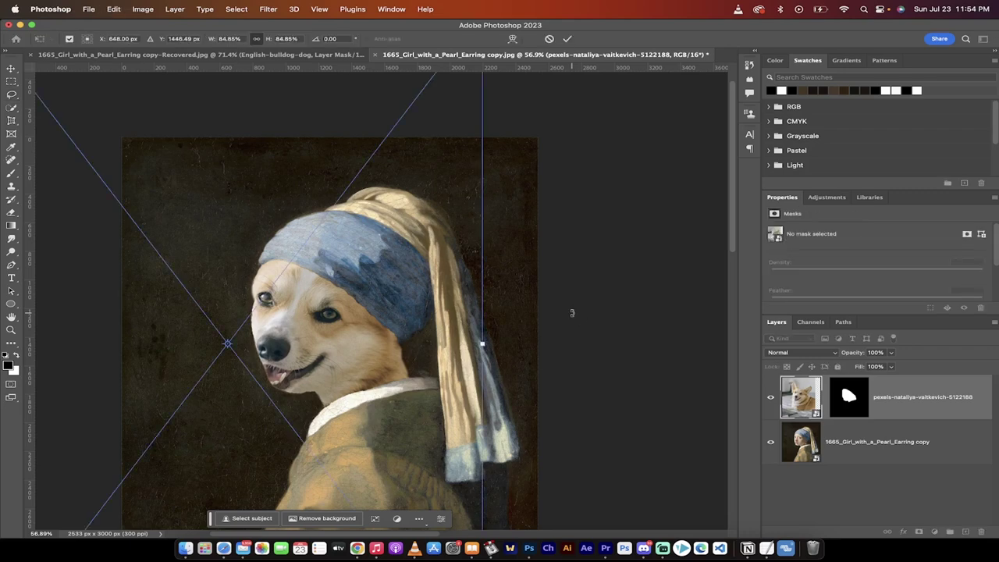
pyautogui.scroll(-2, 487, 280)
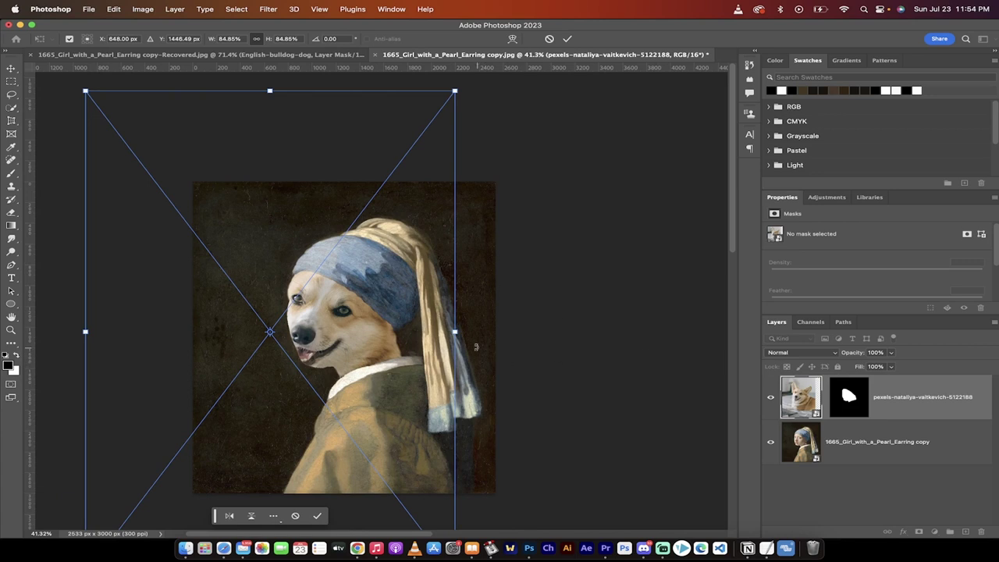
pyautogui.moveTo(455, 332); pyautogui.dragTo(414, 346)
pyautogui.press('super+z')
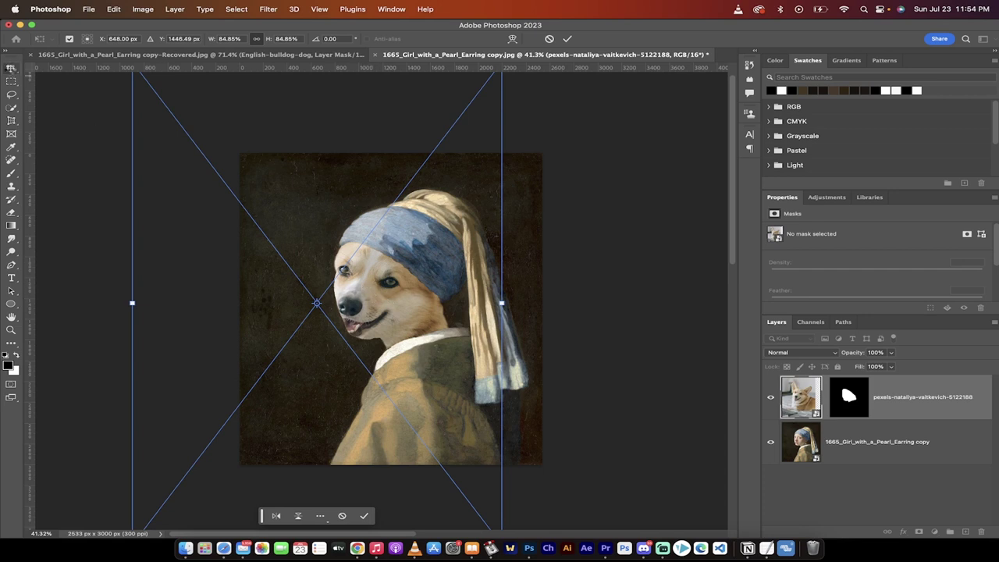
# Step: Shift the corgi photo inside its mask with the Move tool to about X -861 px, Y -914 px
pyautogui.click(11, 68)
pyautogui.moveTo(371, 291); pyautogui.dragTo(375, 285)
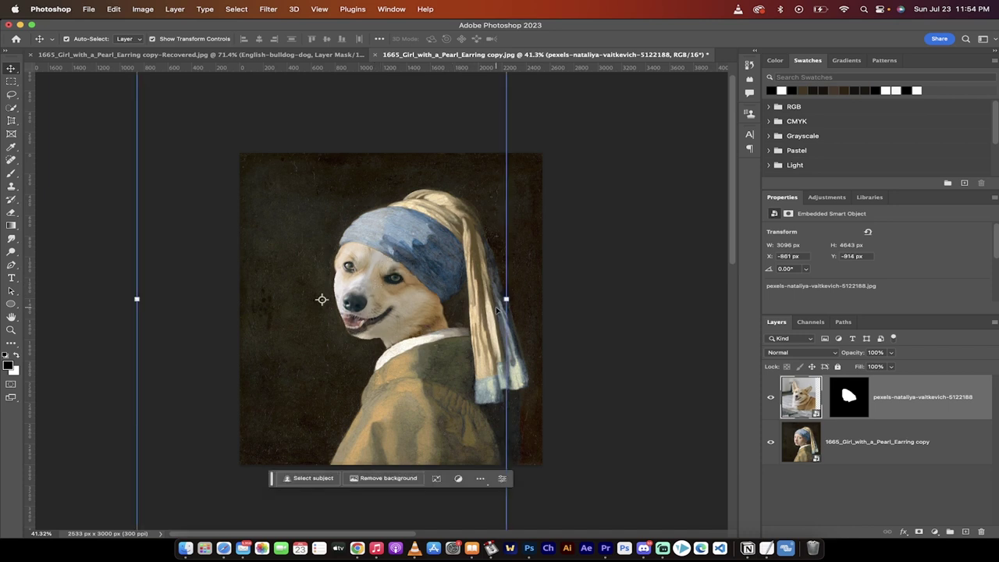
# Step: Toggle the corgi layer's visibility off and on twice to compare the painting before and after the face swap
pyautogui.scroll(-2, 506, 324)
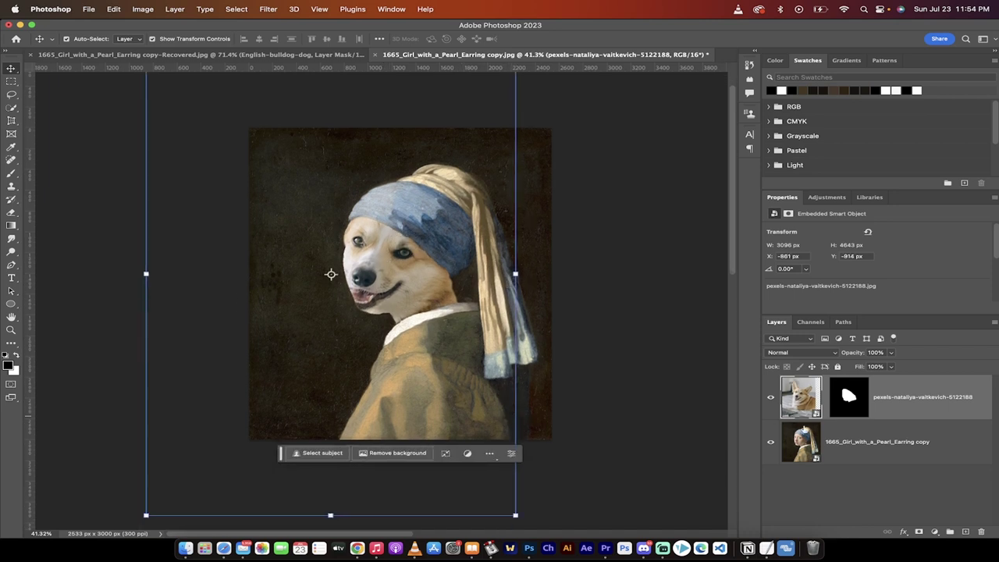
pyautogui.click(771, 399)
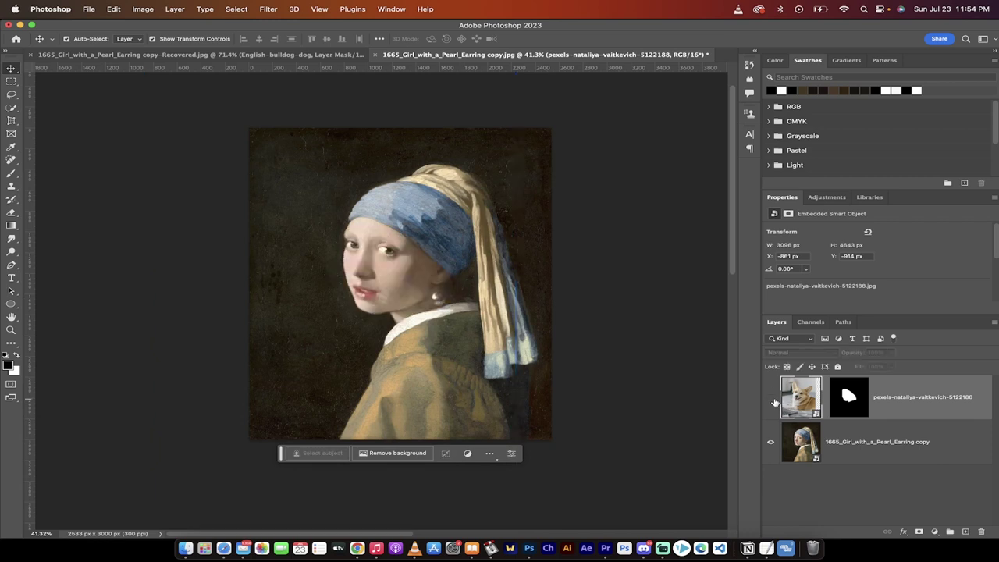
pyautogui.click(771, 399)
pyautogui.click(771, 400)
pyautogui.click(771, 399)
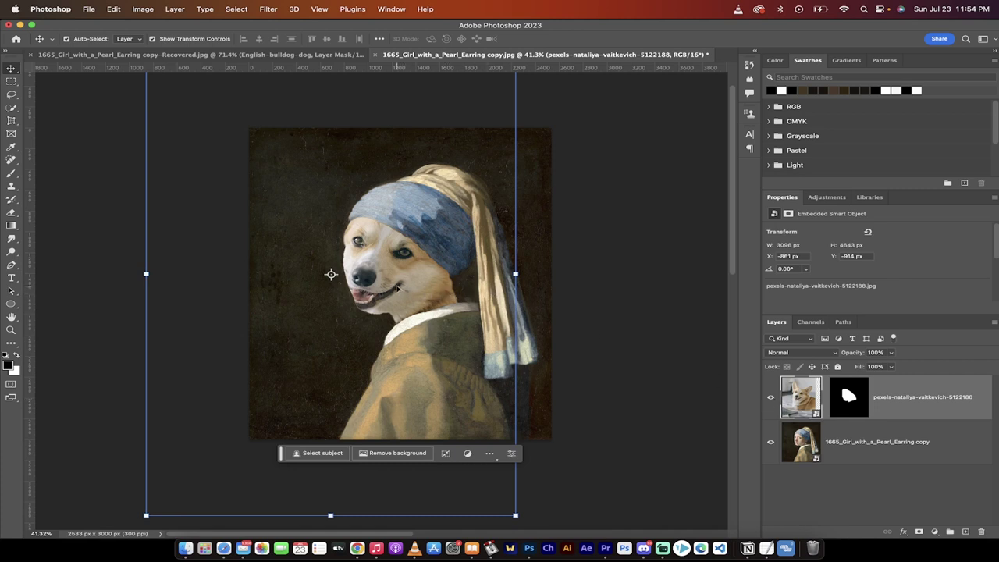
# Step: Shift the corgi photo inside its mask and enlarge it proportionally to about 86.8% so its face fits the painted head
pyautogui.moveTo(400, 291); pyautogui.dragTo(403, 289)
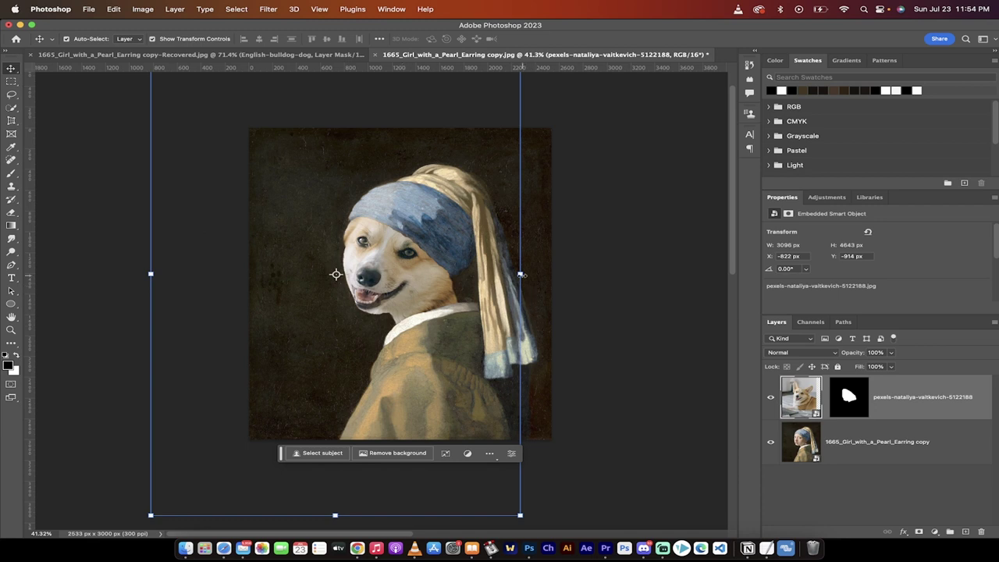
pyautogui.moveTo(520, 274); pyautogui.dragTo(530, 275)
pyautogui.moveTo(411, 280); pyautogui.dragTo(394, 279)
pyautogui.scroll(2, 394, 279)
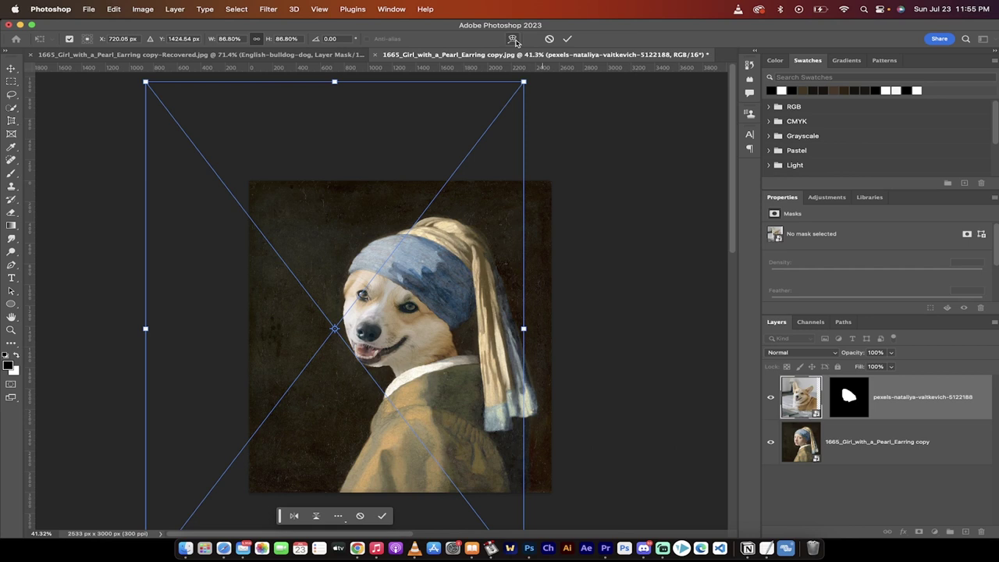
# Step: Warp the corgi photo by pulling both handles of the mesh's left edge outward into a bowed curve
pyautogui.click(512, 39)
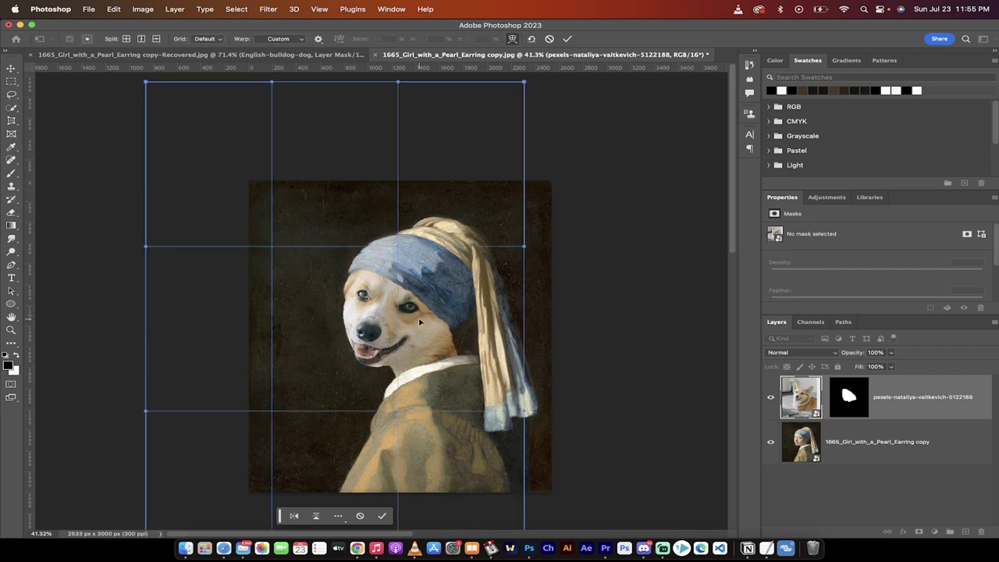
pyautogui.scroll(-2, 419, 322)
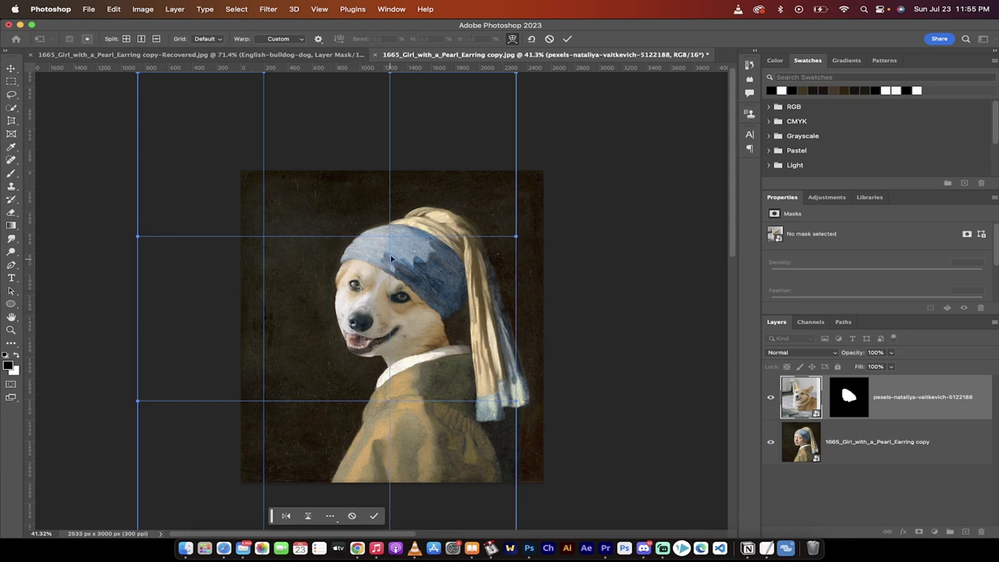
pyautogui.scroll(-3, 312, 234)
pyautogui.scroll(2, 172, 211)
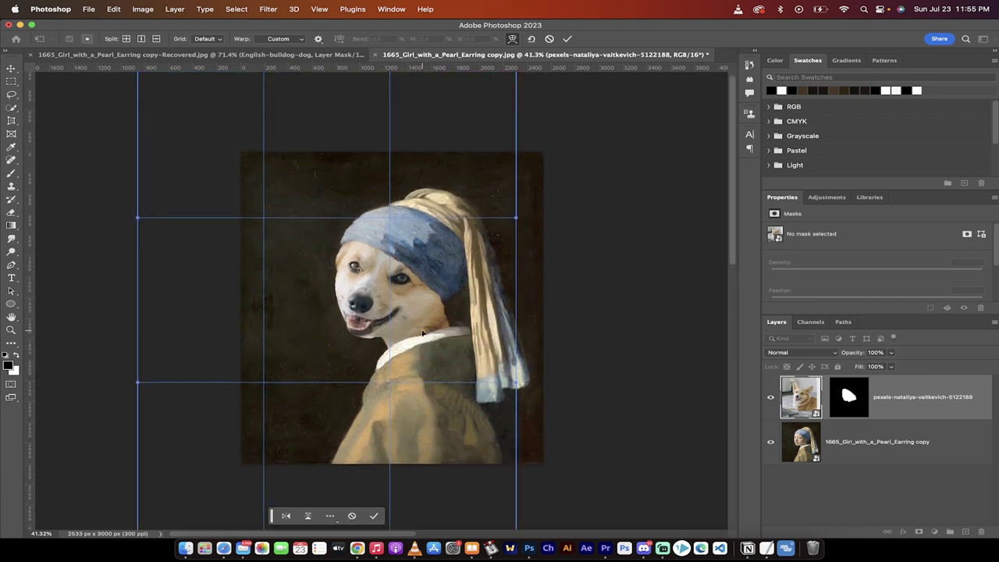
pyautogui.click(137, 213)
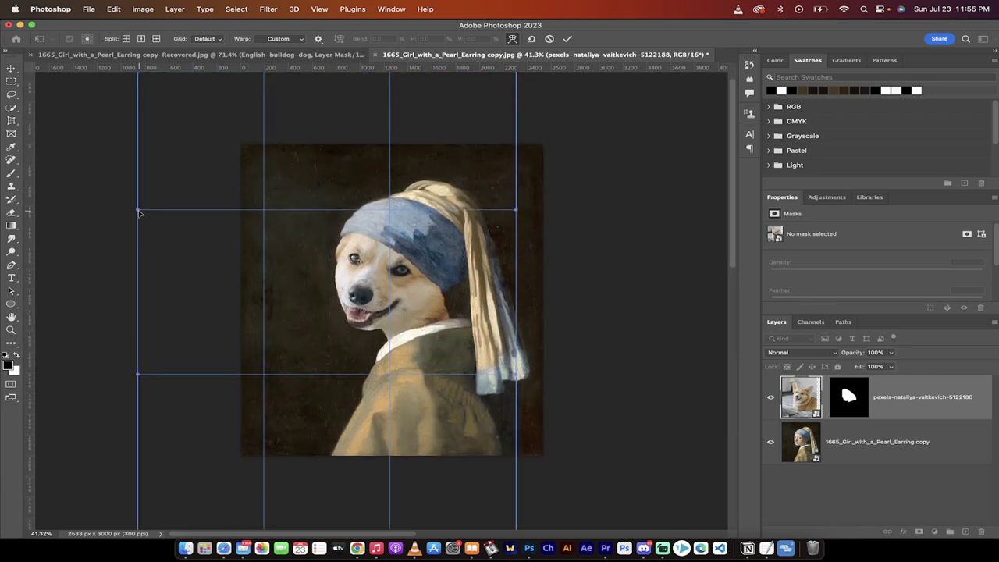
pyautogui.moveTo(135, 213); pyautogui.dragTo(92, 215)
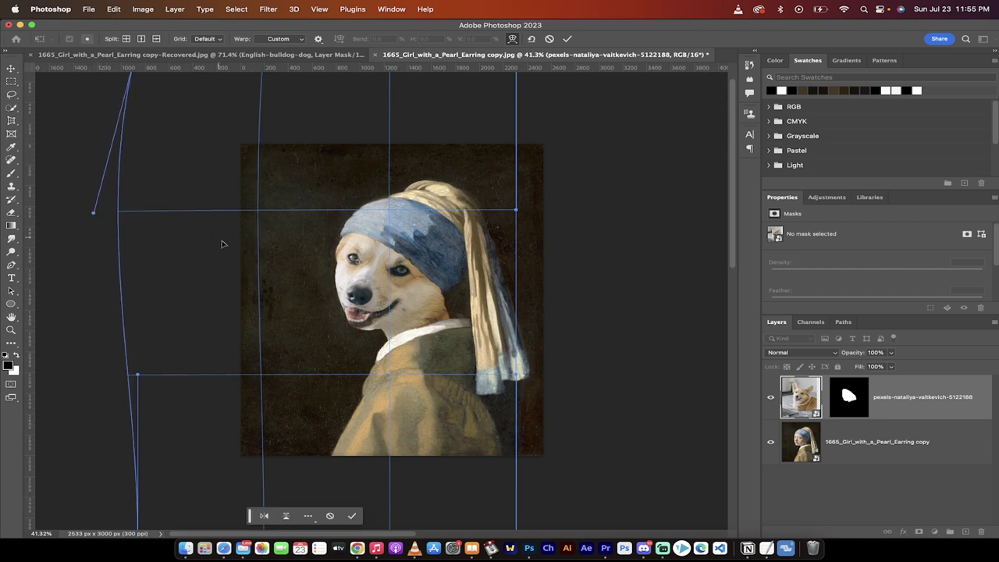
pyautogui.scroll(-3, 223, 246)
pyautogui.moveTo(138, 310); pyautogui.dragTo(115, 313)
pyautogui.scroll(5, 263, 241)
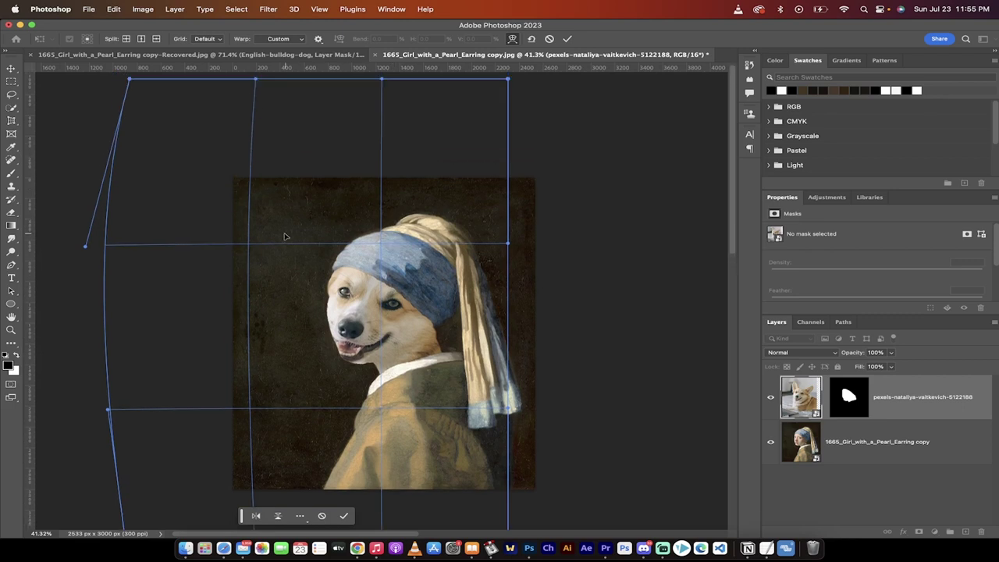
# Step: Bend the inside of the warp mesh, pulling its upper part left and its lower-left part right to reshape the corgi's face
pyautogui.moveTo(250, 256); pyautogui.dragTo(241, 252)
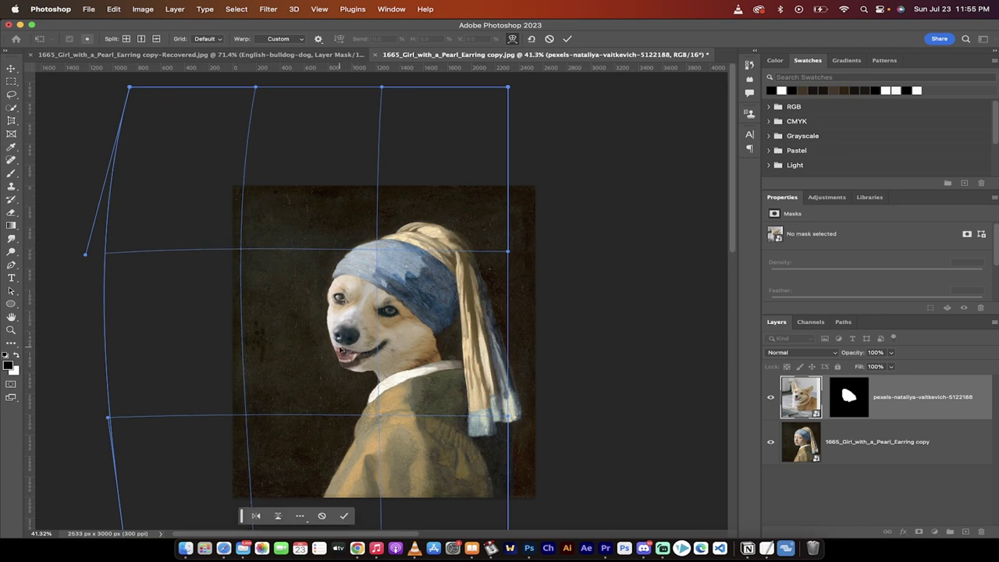
pyautogui.scroll(-2, 312, 390)
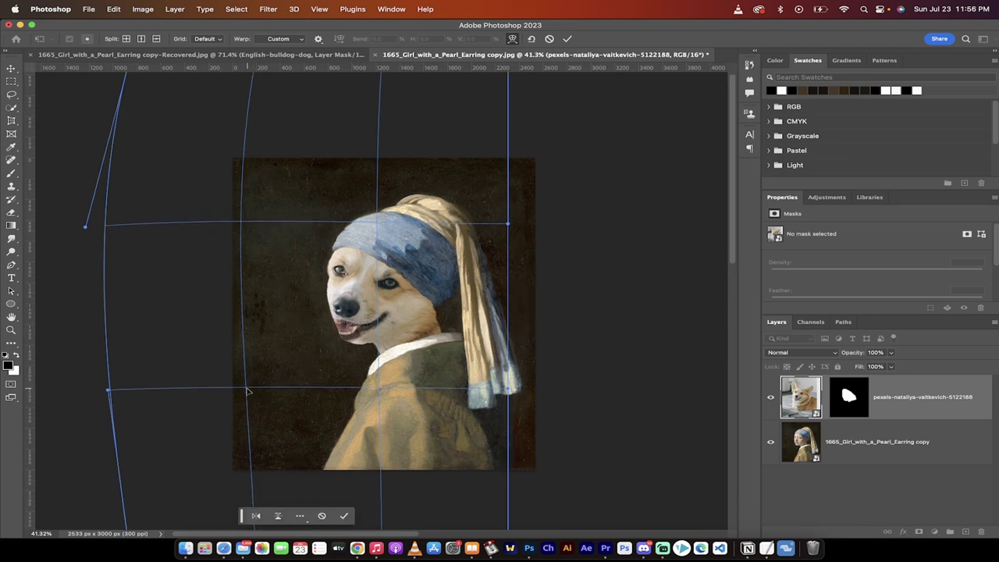
pyautogui.moveTo(246, 391); pyautogui.dragTo(263, 394)
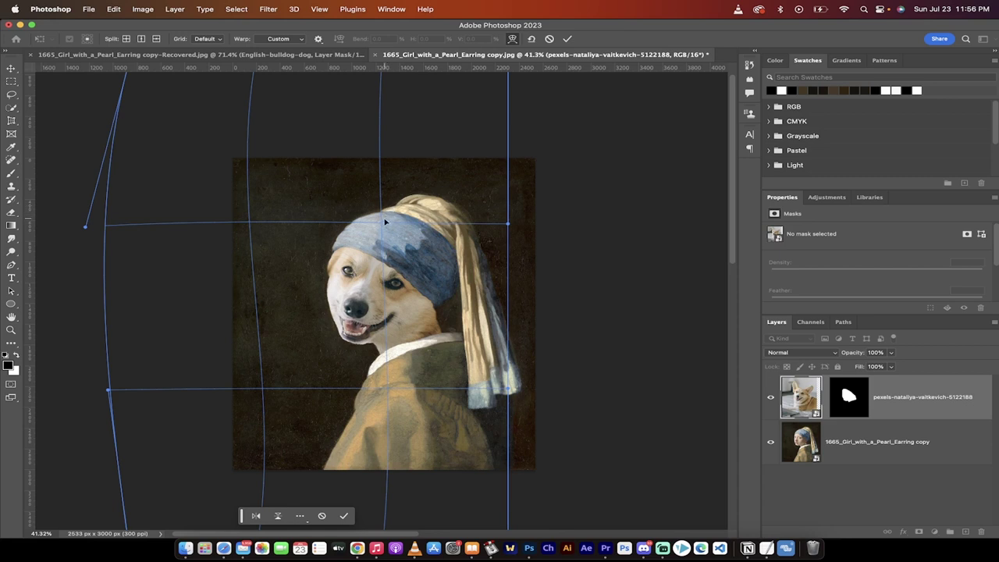
pyautogui.moveTo(383, 226); pyautogui.dragTo(372, 223)
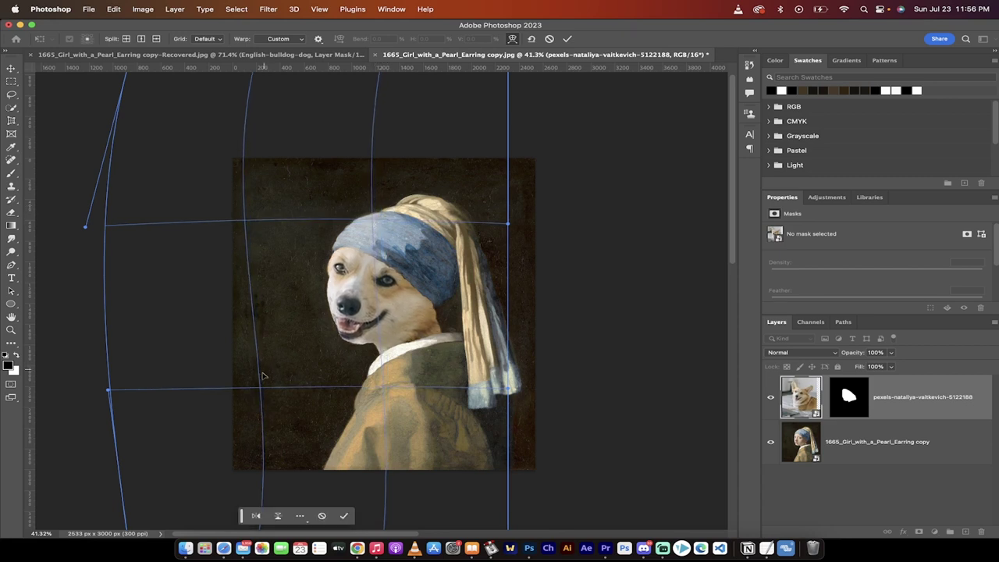
pyautogui.moveTo(260, 387); pyautogui.dragTo(265, 392)
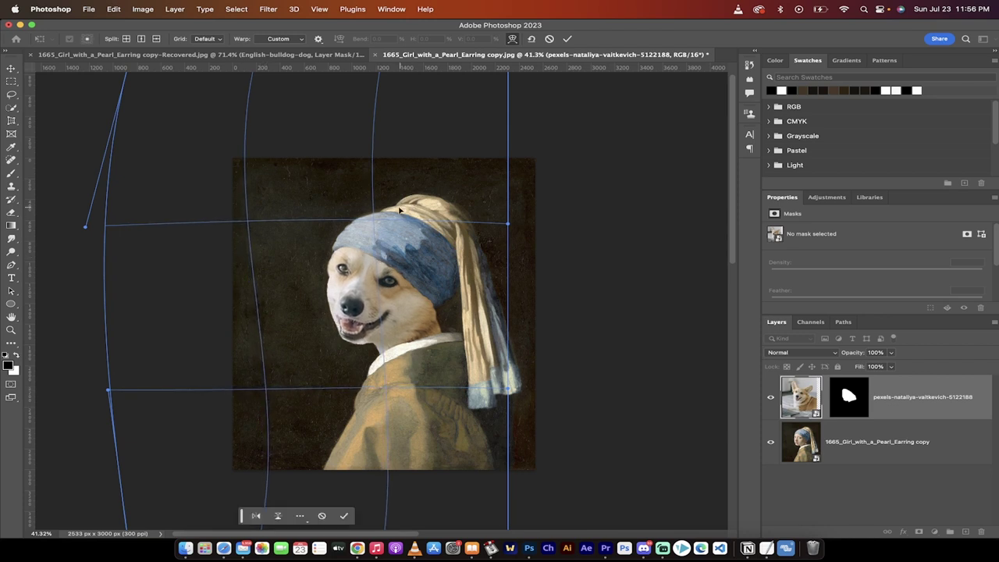
# Step: Fine-tune the mesh's right inner column, pull the right edge's upper handle inward, and apply the warp
pyautogui.moveTo(376, 222); pyautogui.dragTo(371, 222)
pyautogui.moveTo(385, 390); pyautogui.dragTo(386, 388)
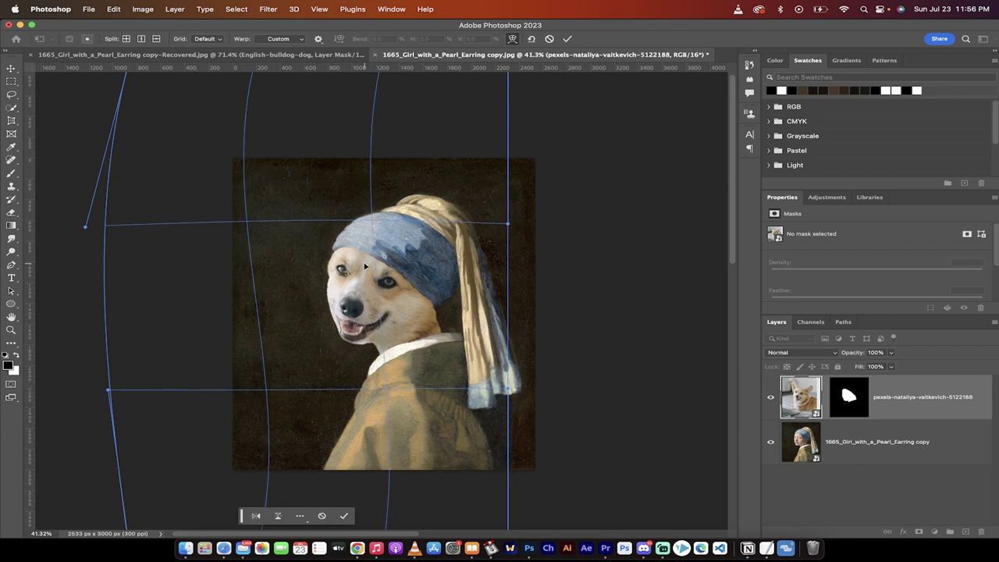
pyautogui.moveTo(513, 224); pyautogui.dragTo(481, 208)
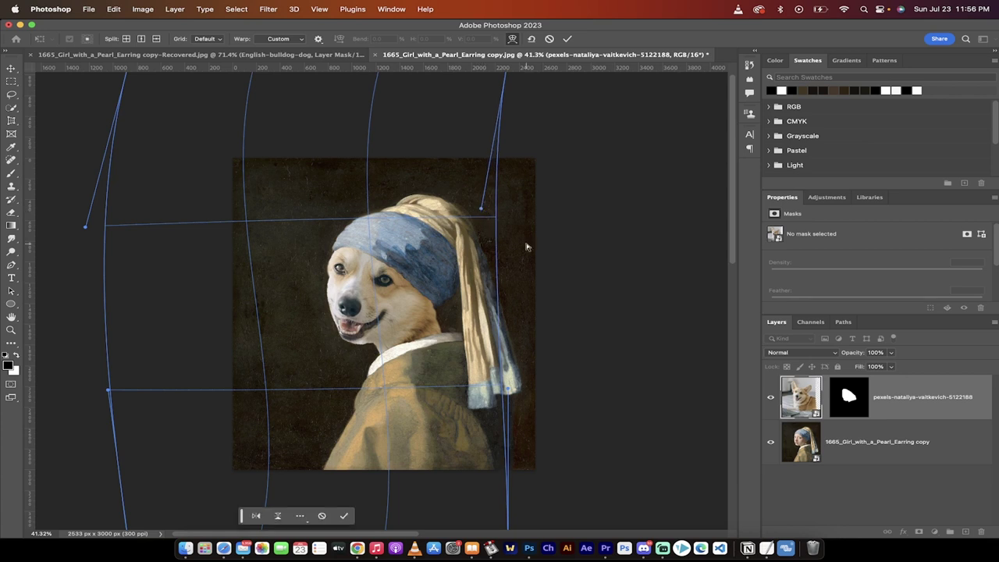
pyautogui.press('super+z')
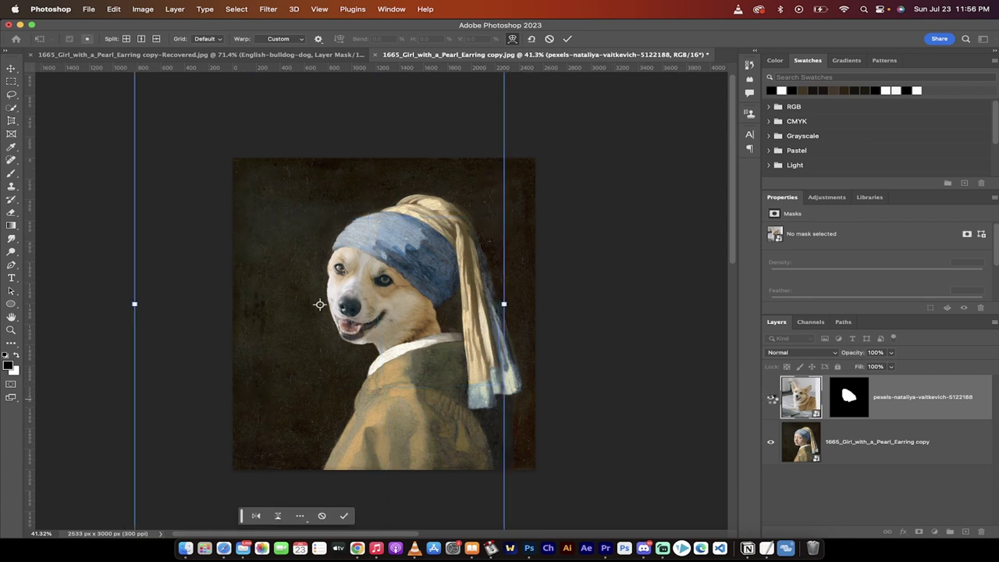
# Step: Toggle the corgi layer off and on to compare it with the girl's face, and lower the layer's opacity to 50%
pyautogui.click(771, 399)
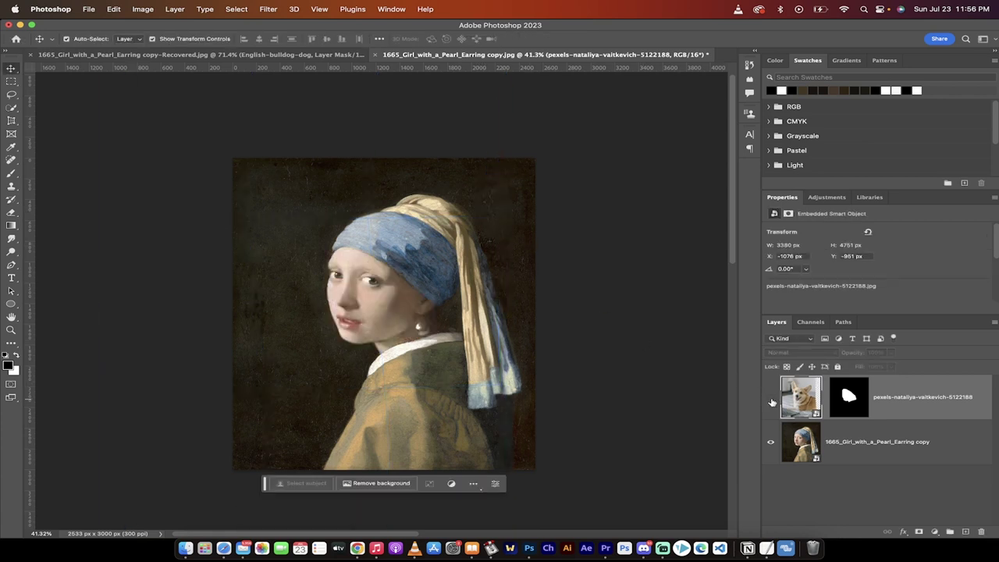
pyautogui.click(771, 399)
pyautogui.click(891, 353)
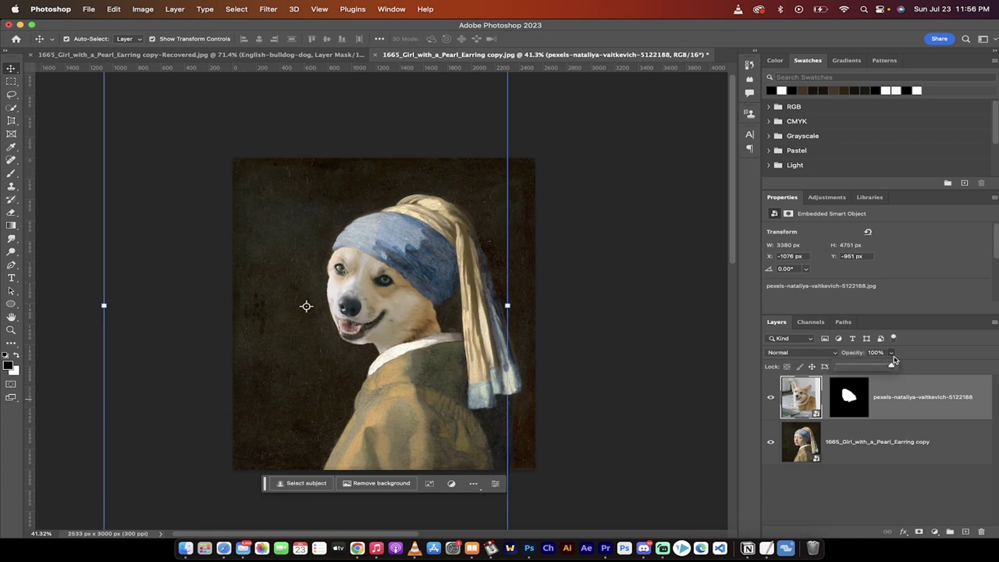
pyautogui.moveTo(869, 366)
pyautogui.mouseDown()
pyautogui.moveTo(855, 365)
pyautogui.moveTo(864, 366)
pyautogui.mouseUp()
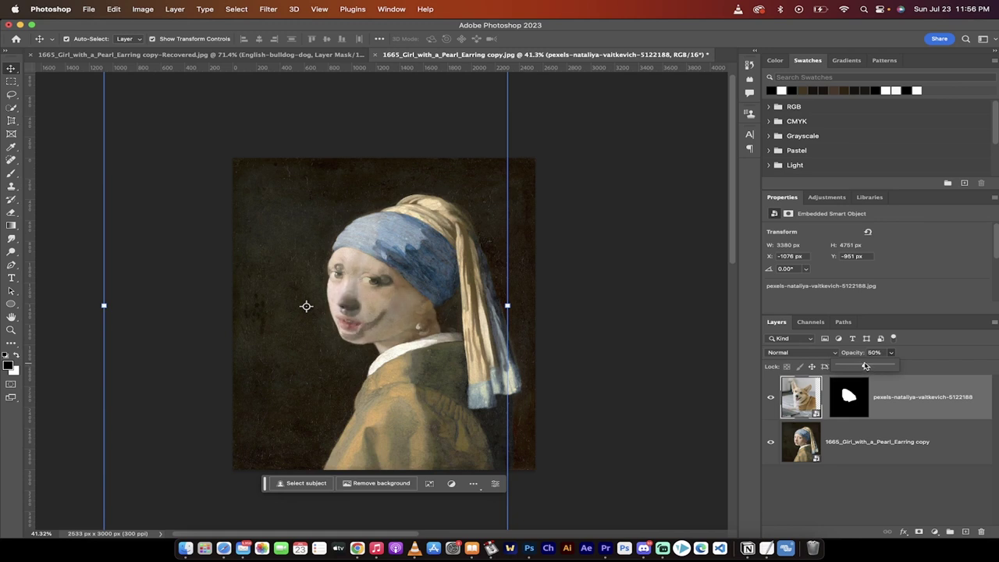
pyautogui.scroll(3, 373, 331)
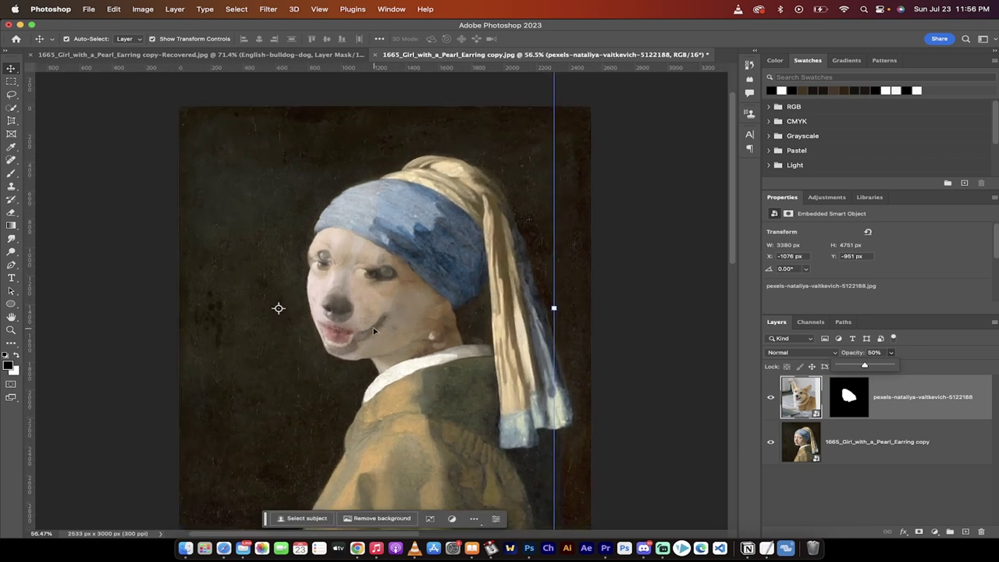
pyautogui.scroll(-2, 370, 291)
pyautogui.scroll(-2, 373, 247)
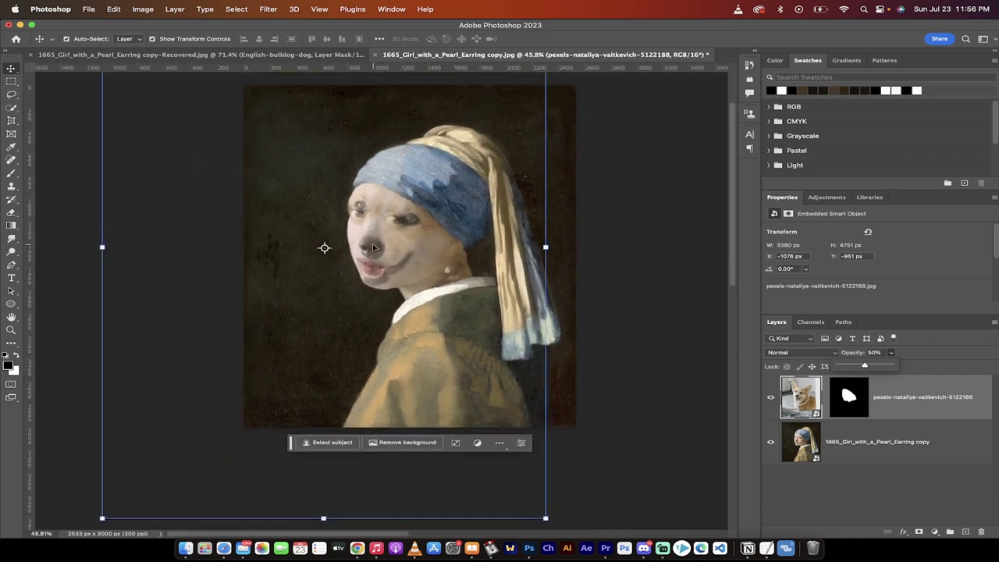
# Step: Reopen the warp on the corgi photo and add a vertical split to the mesh just left of the face
pyautogui.click(809, 413)
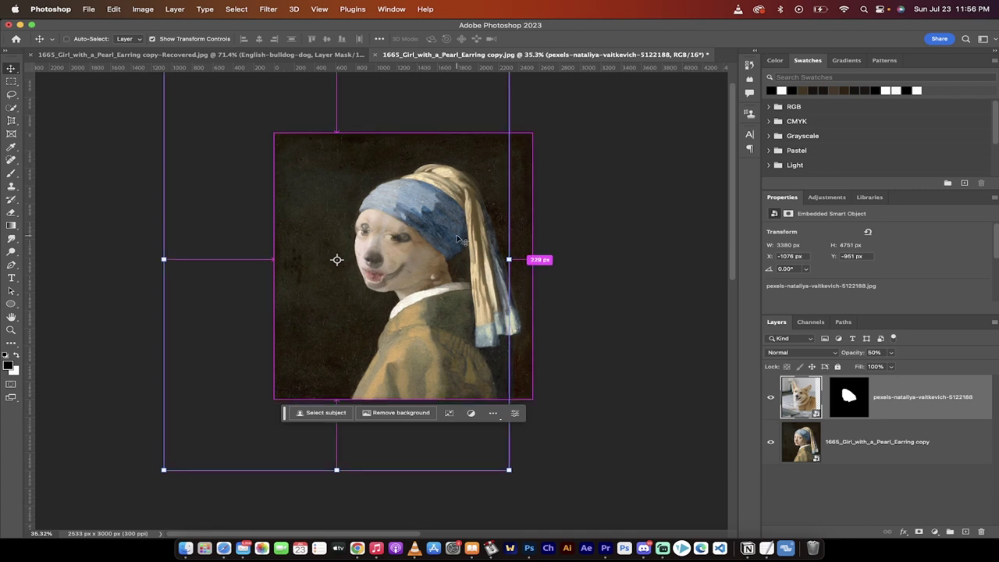
pyautogui.press('super+t')
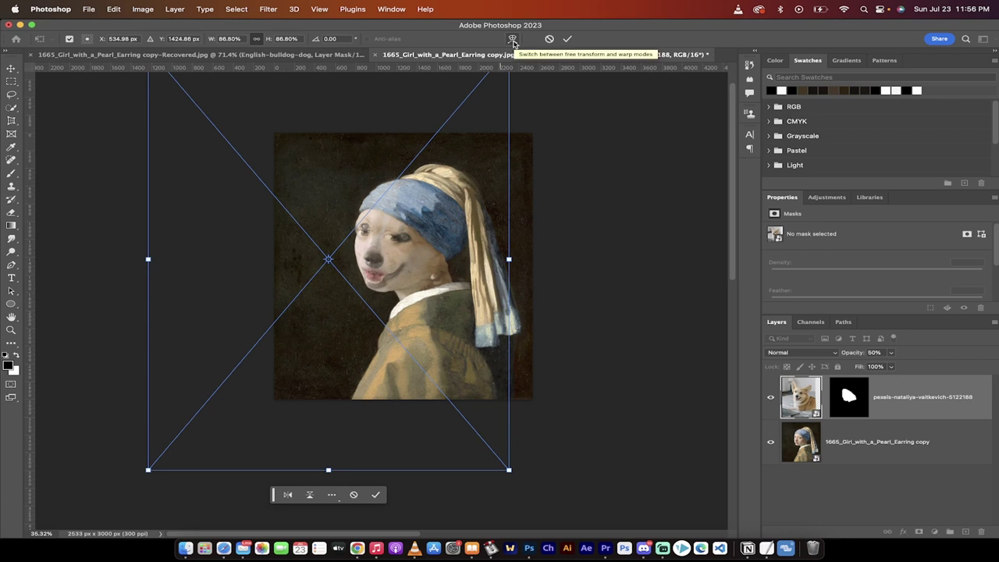
pyautogui.click(512, 41)
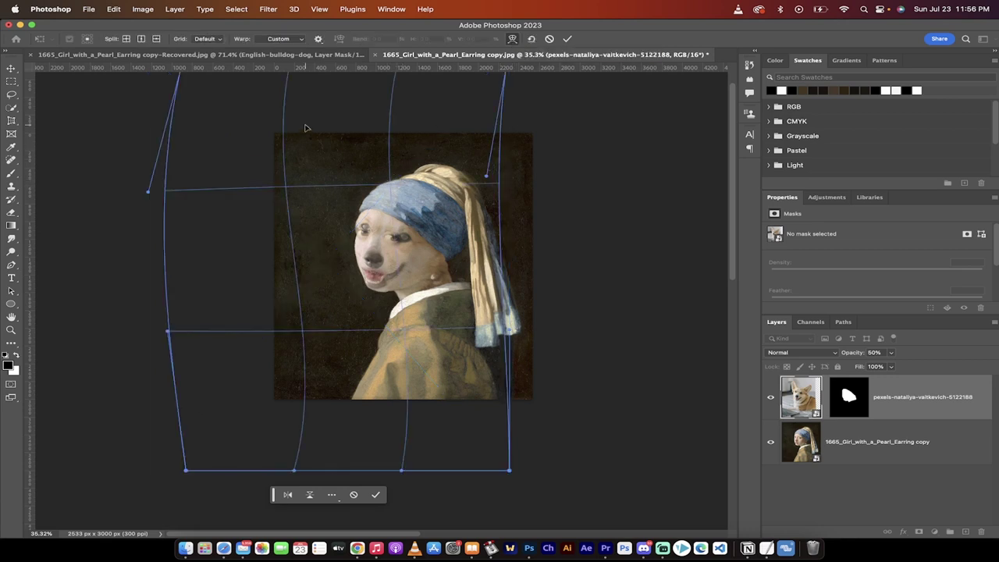
pyautogui.click(142, 39)
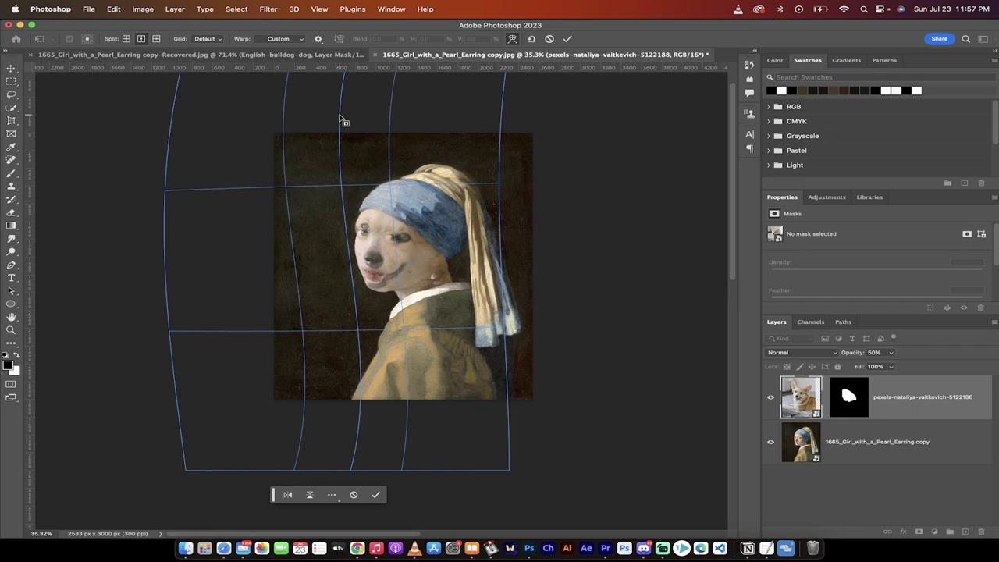
pyautogui.click(341, 119)
pyautogui.scroll(3, 351, 175)
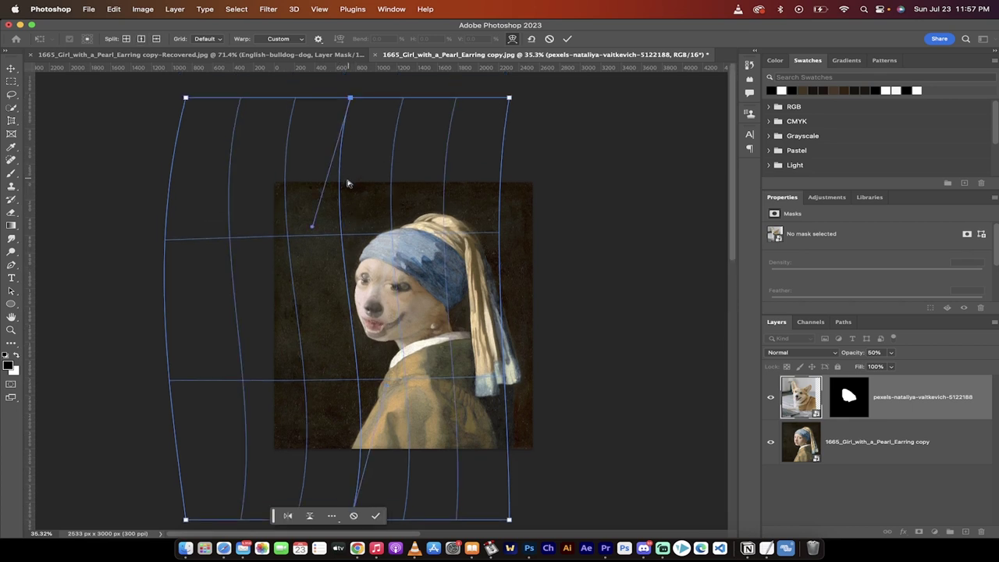
# Step: Pull the split line's upper handle slightly down and left, and undo the trial adjustments to the mesh
pyautogui.moveTo(309, 229); pyautogui.dragTo(304, 245)
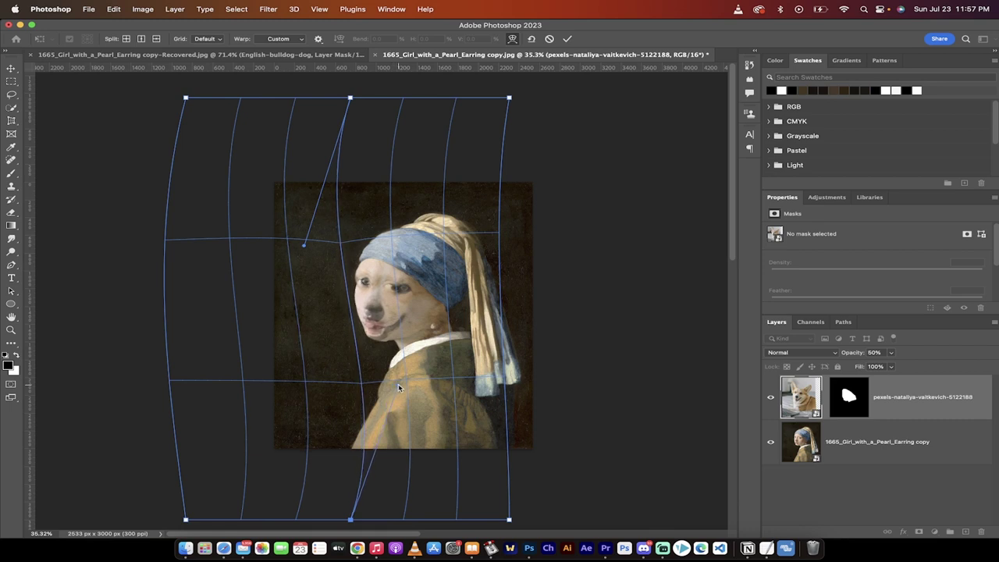
pyautogui.scroll(-1, 396, 333)
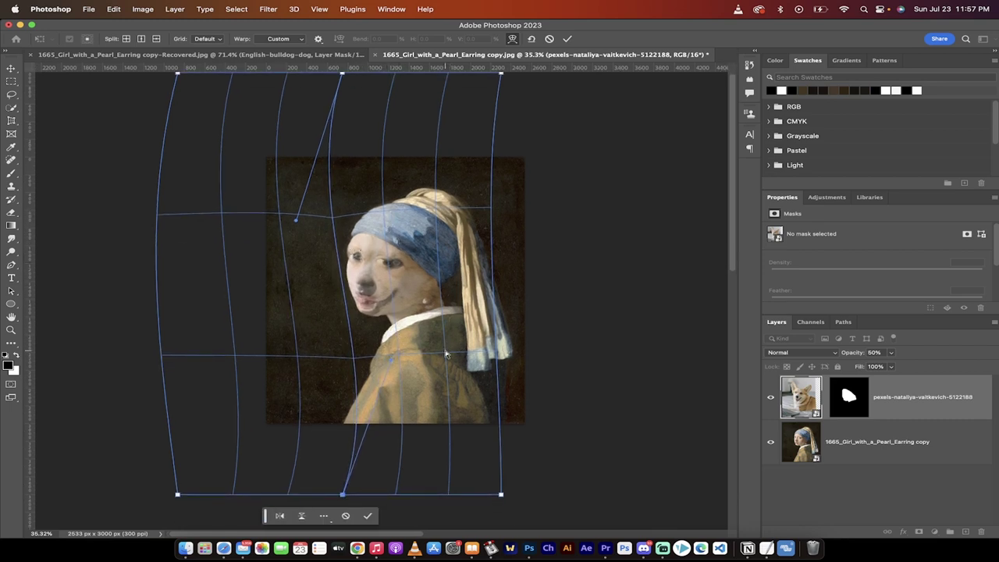
pyautogui.press('super+z')
pyautogui.press('super+z')
pyautogui.press('super+z')
pyautogui.press('super+z')
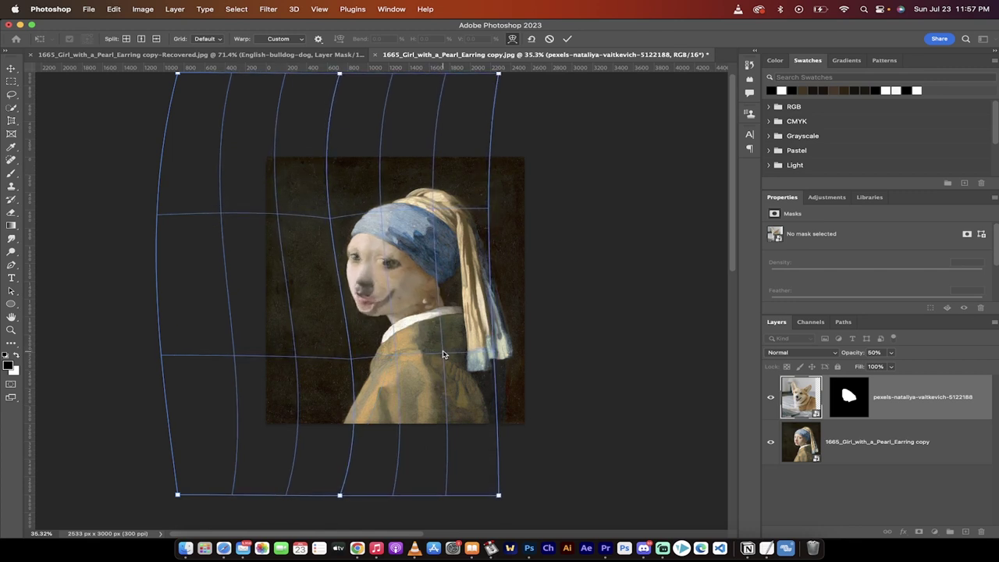
pyautogui.press('super+z')
pyautogui.press('super+z')
pyautogui.press('super+z')
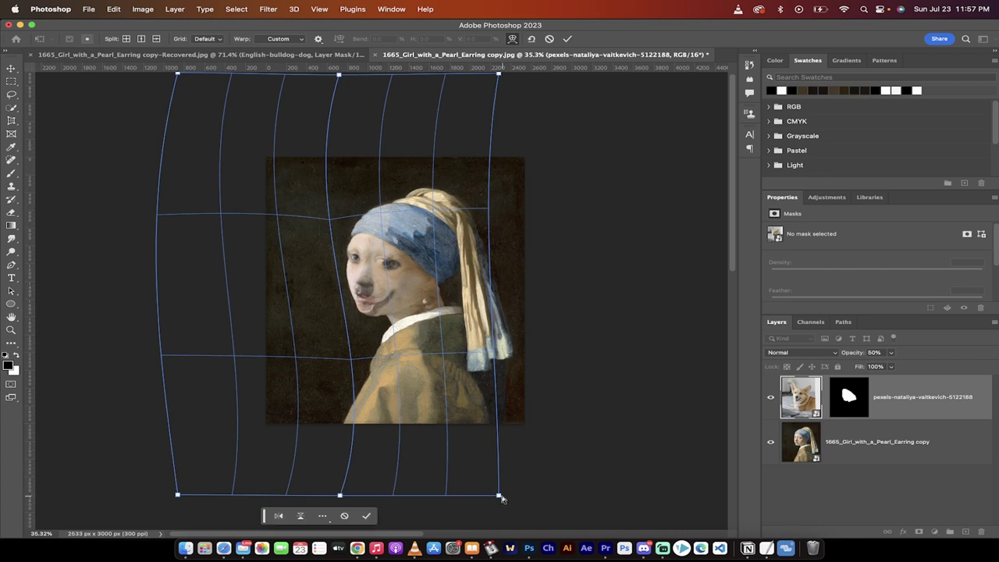
# Step: Pull the warp mesh's lower-right corner and the area below the neck inward, and restore the corgi layer's opacity to 100%
pyautogui.moveTo(498, 494); pyautogui.dragTo(486, 492)
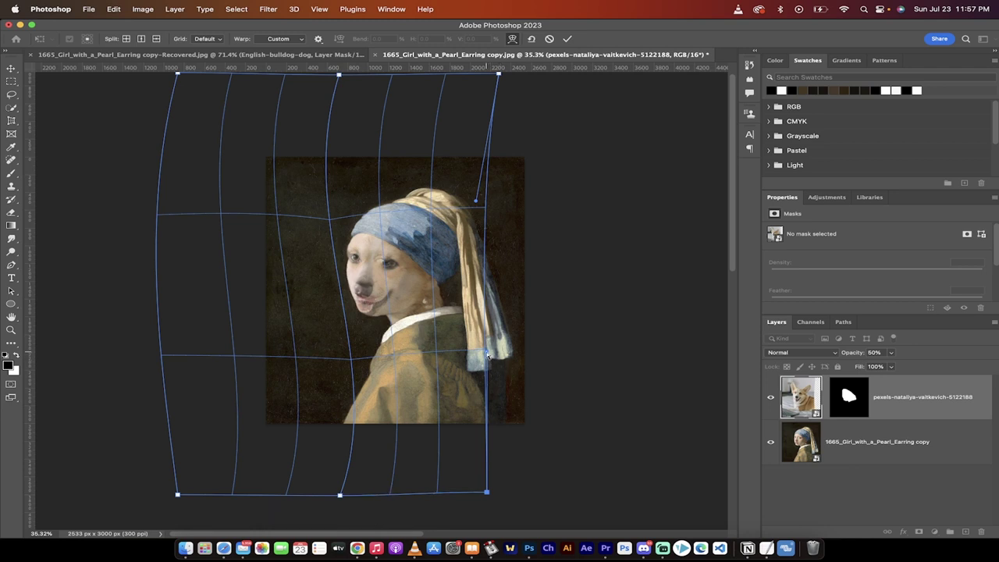
pyautogui.moveTo(439, 353); pyautogui.dragTo(433, 355)
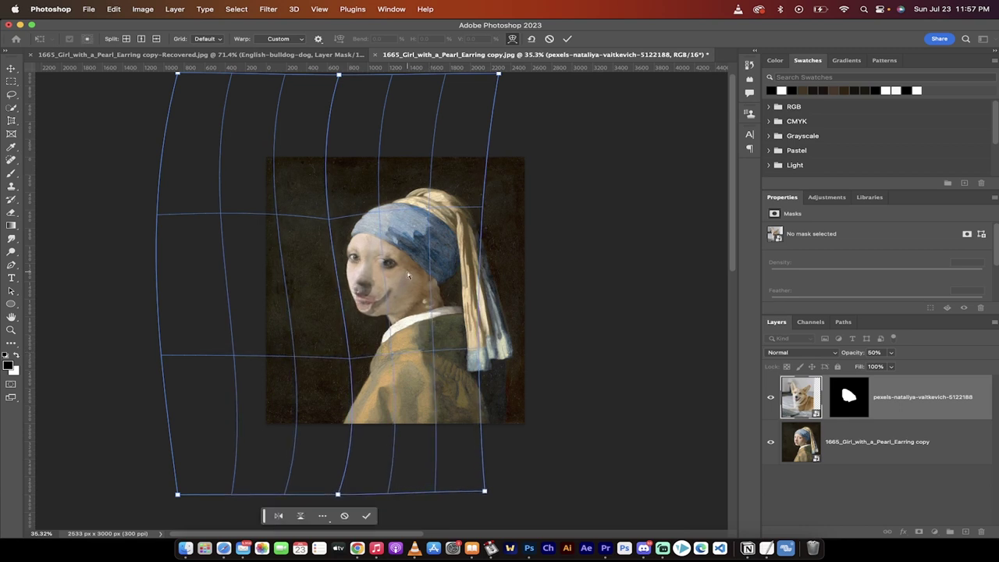
pyautogui.click(890, 352)
pyautogui.moveTo(892, 366); pyautogui.dragTo(935, 372)
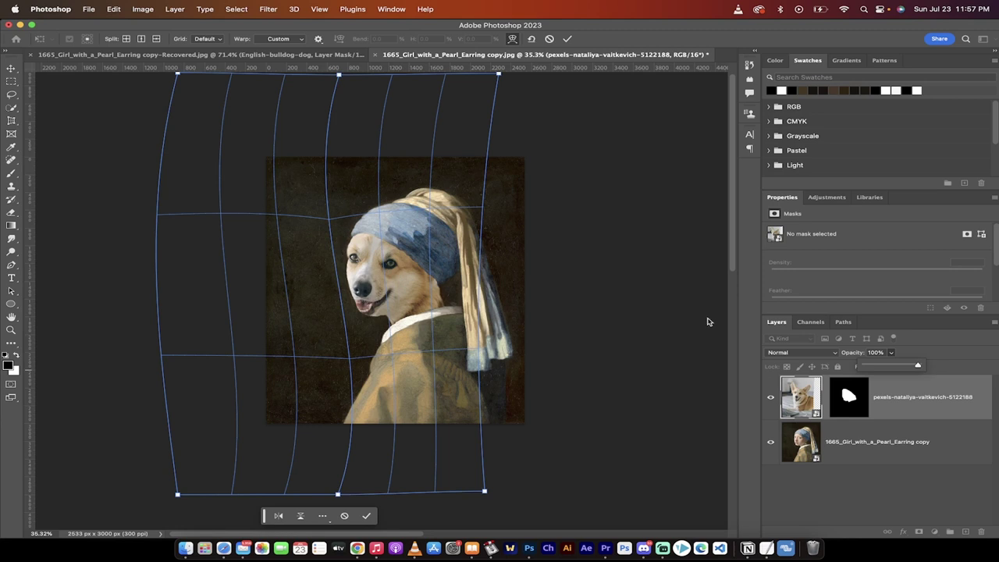
# Step: Pull the lower end of the warp split line beside the face and the mesh below the neck slightly right to reshape the corgi's muzzle
pyautogui.scroll(3, 426, 306)
pyautogui.scroll(1, 420, 314)
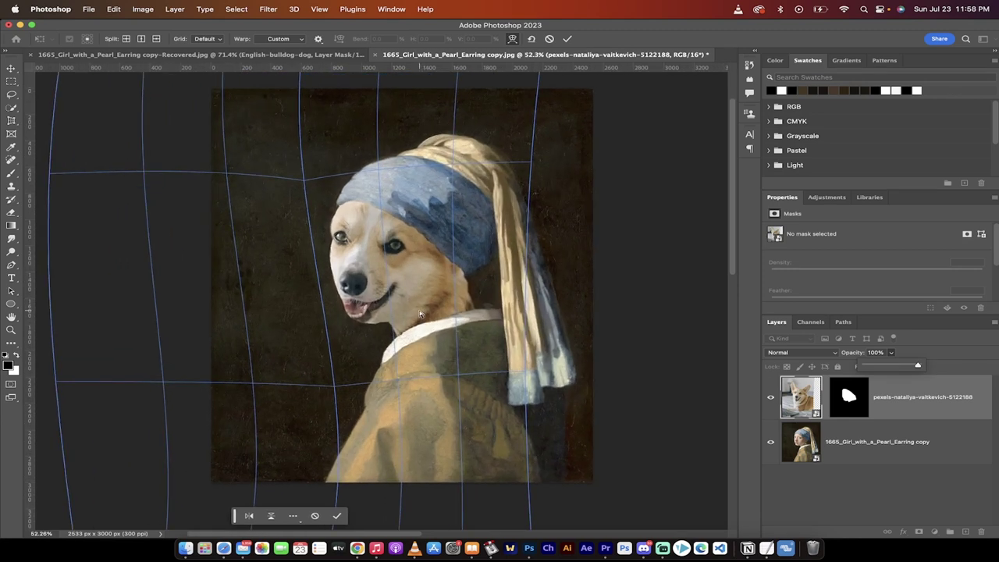
pyautogui.click(335, 390)
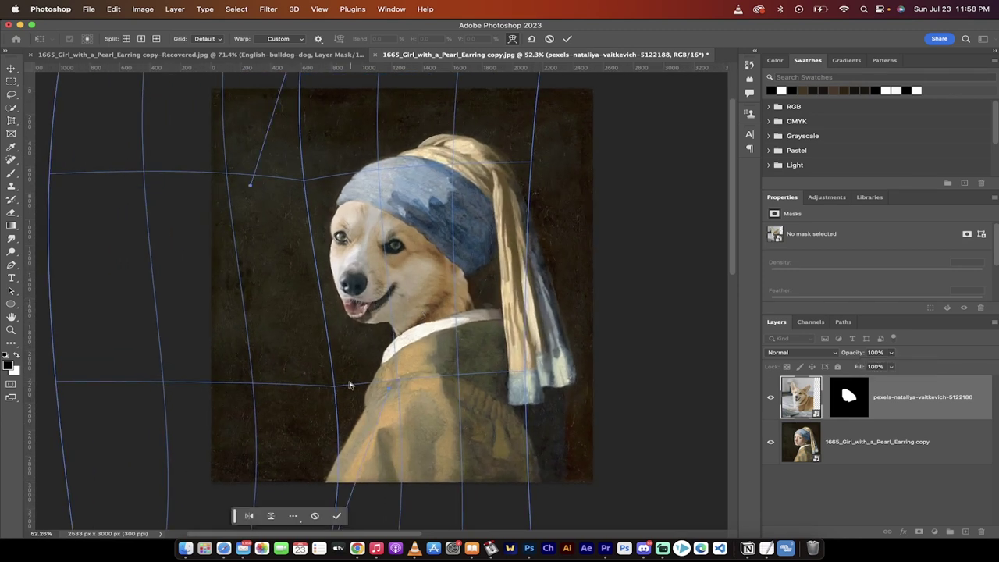
pyautogui.moveTo(337, 389); pyautogui.dragTo(342, 388)
pyautogui.moveTo(404, 385); pyautogui.dragTo(408, 383)
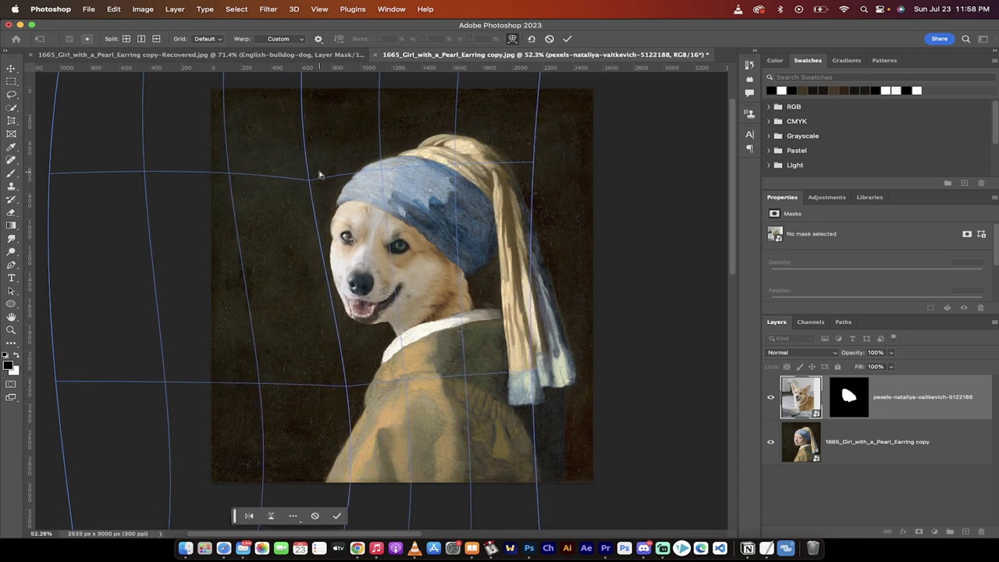
# Step: Fine-tune the split line with small nudges near the turban and below the muzzle, and raise the mesh slightly beside the shoulder
pyautogui.moveTo(307, 179); pyautogui.dragTo(305, 178)
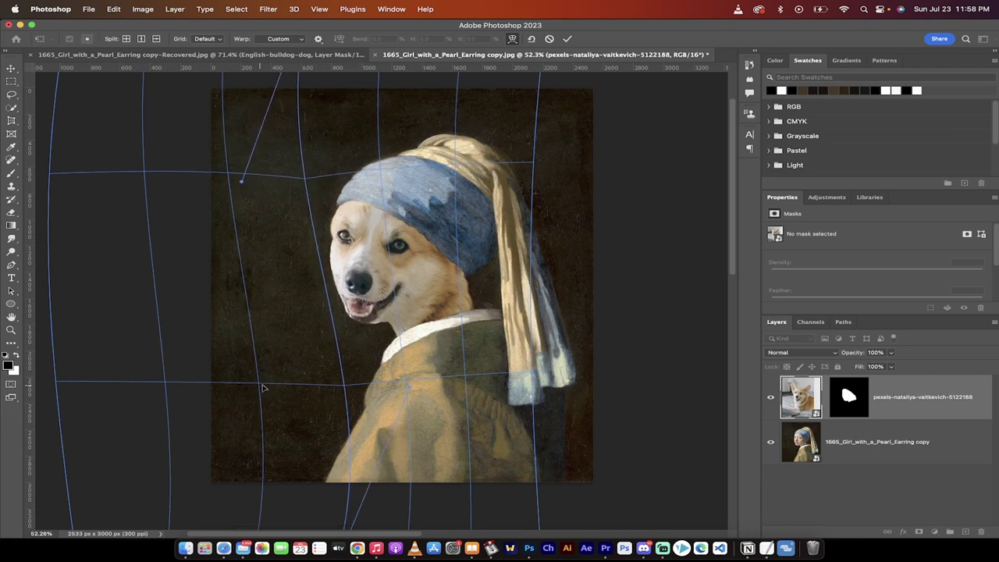
pyautogui.moveTo(263, 388); pyautogui.dragTo(265, 383)
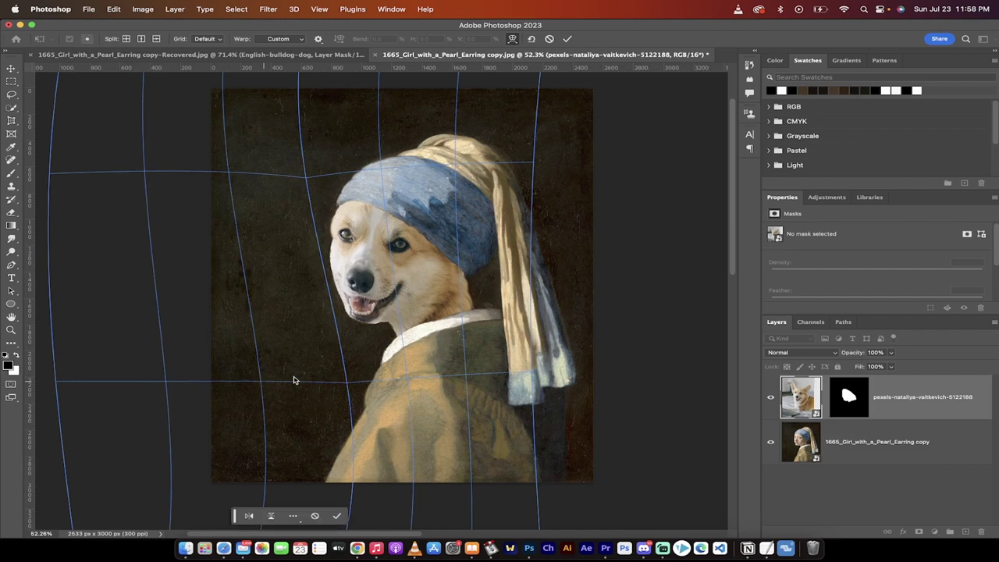
pyautogui.moveTo(346, 388); pyautogui.dragTo(349, 385)
pyautogui.scroll(-1, 375, 375)
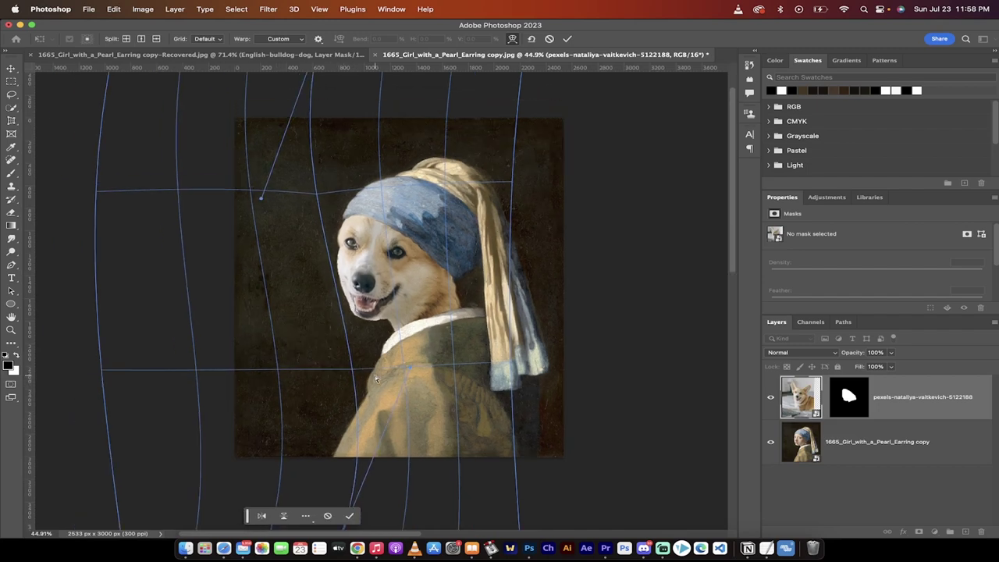
pyautogui.scroll(-1, 374, 375)
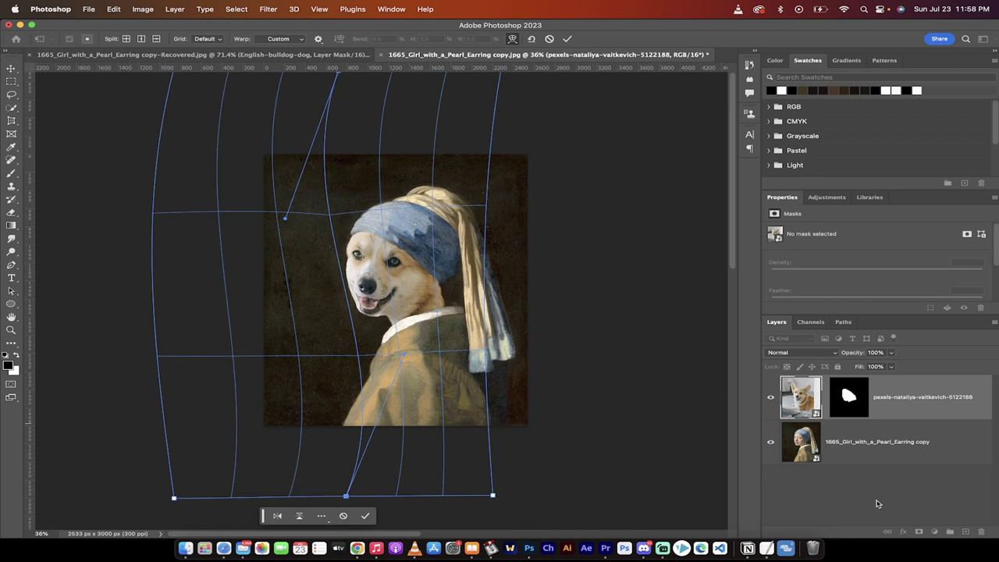
# Step: Apply the warp and open the corgi layer's mask in Select and Mask
pyautogui.click(848, 396)
pyautogui.press('super+plus')
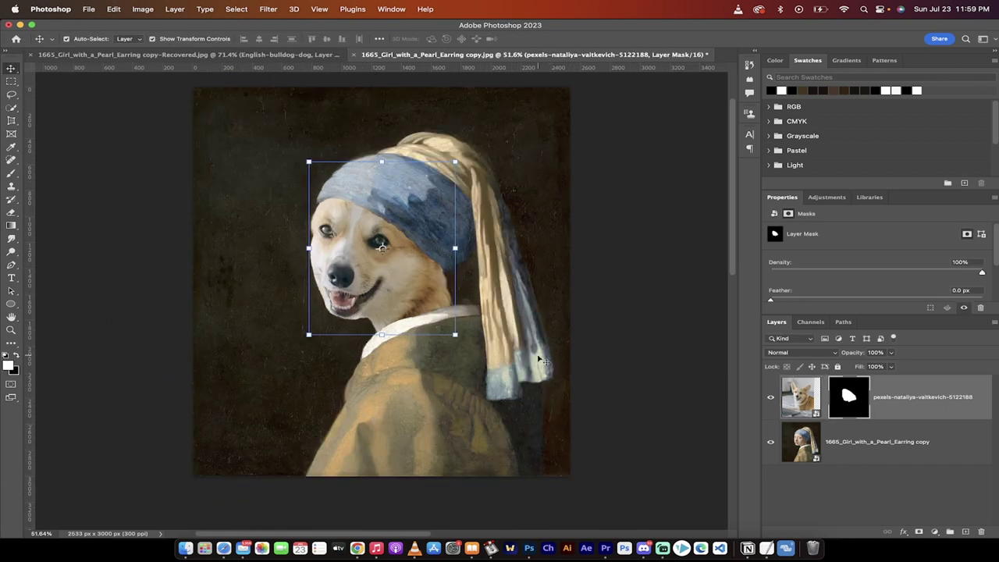
pyautogui.press('super+0')
pyautogui.click(816, 406)
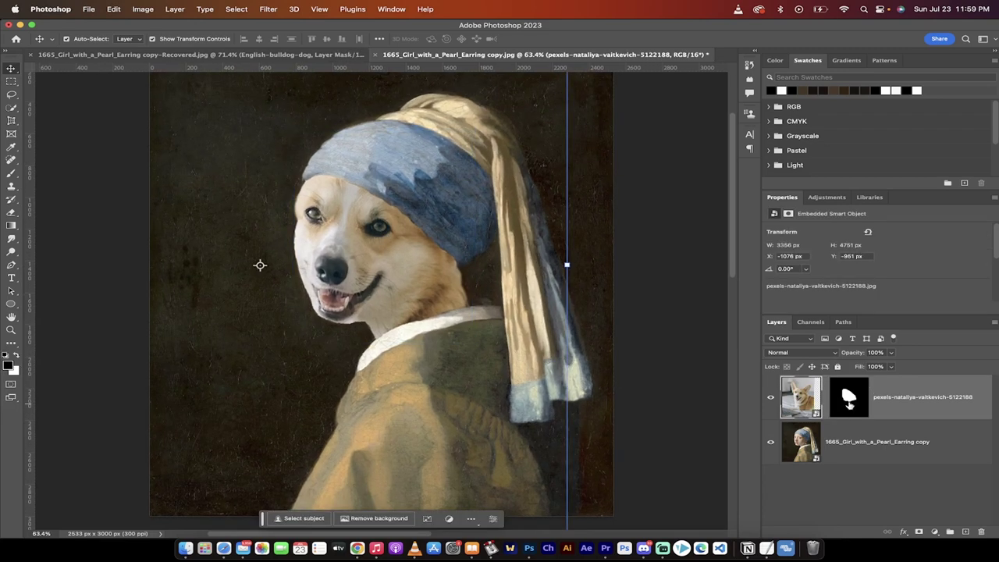
pyautogui.click(849, 399)
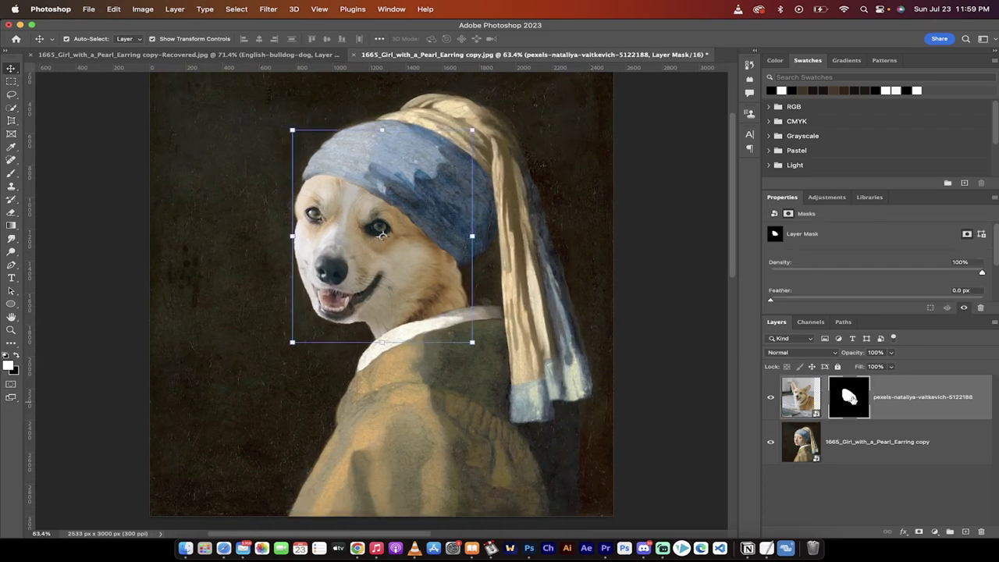
pyautogui.doubleClick(848, 398)
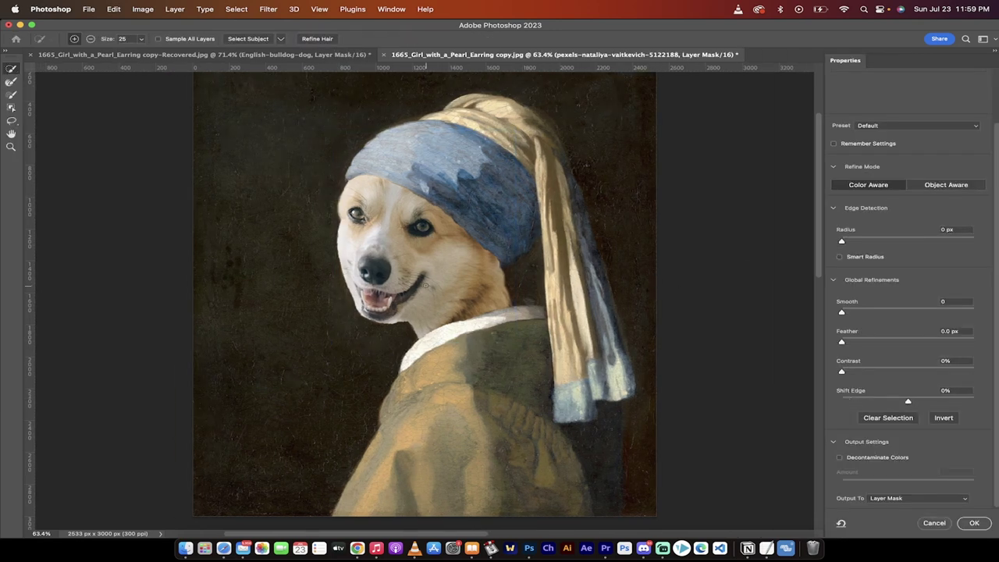
# Step: Set the mask's edge detection radius to 5 px and Smooth to 40
pyautogui.scroll(3, 425, 285)
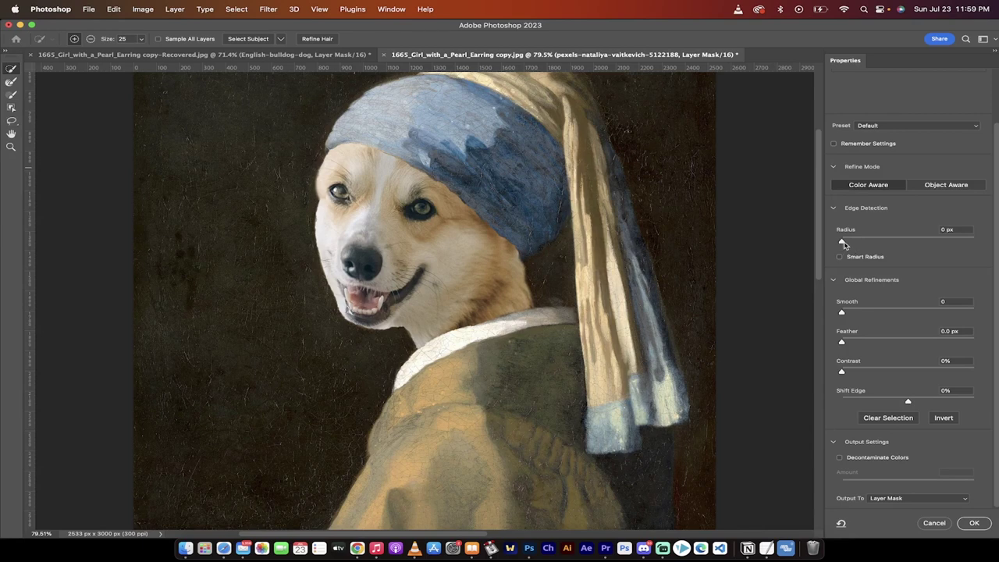
pyautogui.moveTo(841, 244); pyautogui.dragTo(876, 244)
pyautogui.moveTo(843, 312); pyautogui.dragTo(895, 313)
pyautogui.scroll(-3, 474, 266)
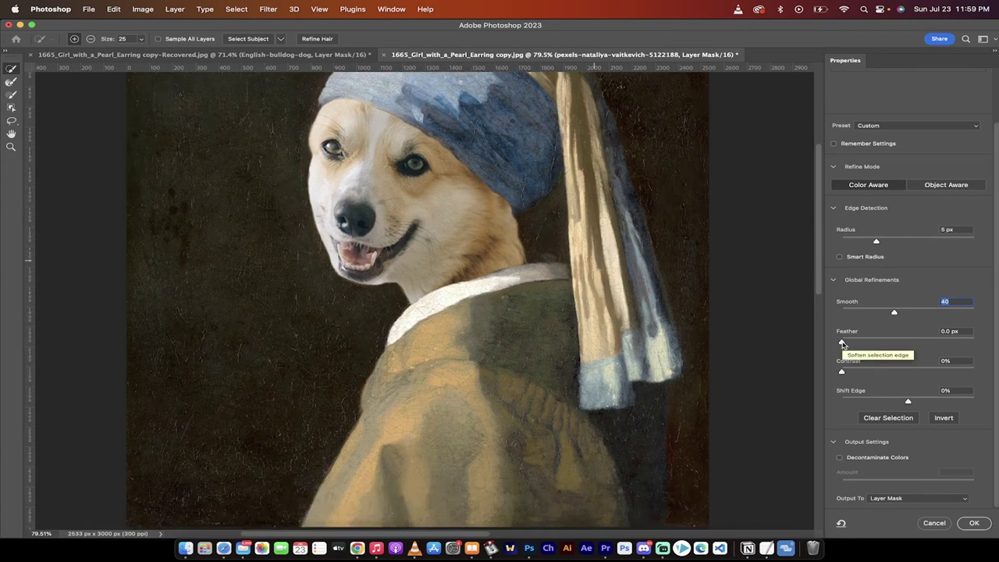
# Step: Set the mask's Feather to 1.0 px, Shift Edge to -5% and Contrast to 3%, and apply the refinements
pyautogui.moveTo(843, 345); pyautogui.dragTo(849, 345)
pyautogui.scroll(3, 704, 348)
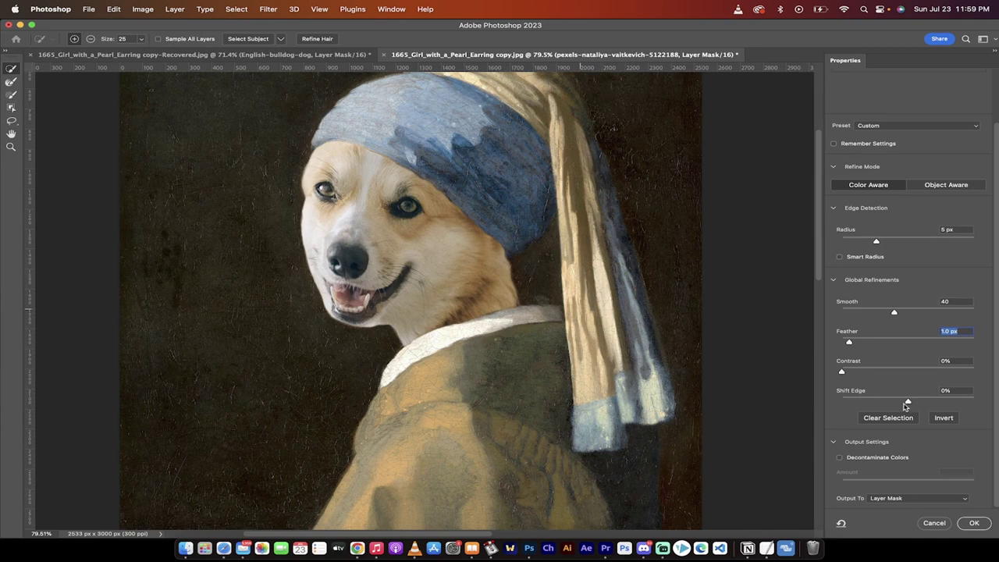
pyautogui.moveTo(909, 403); pyautogui.dragTo(906, 403)
pyautogui.moveTo(841, 373); pyautogui.dragTo(846, 376)
pyautogui.scroll(3, 305, 184)
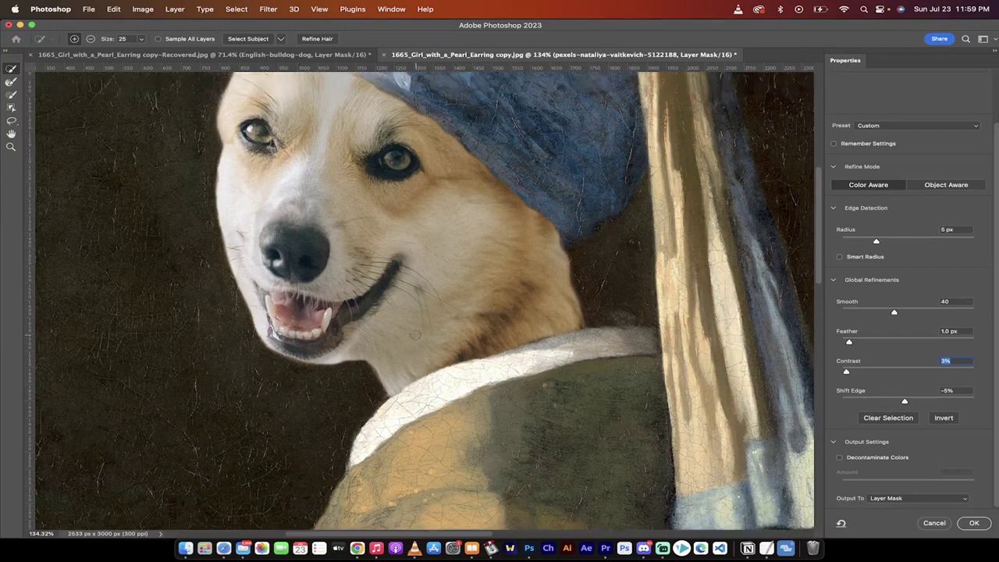
pyautogui.scroll(-5, 415, 335)
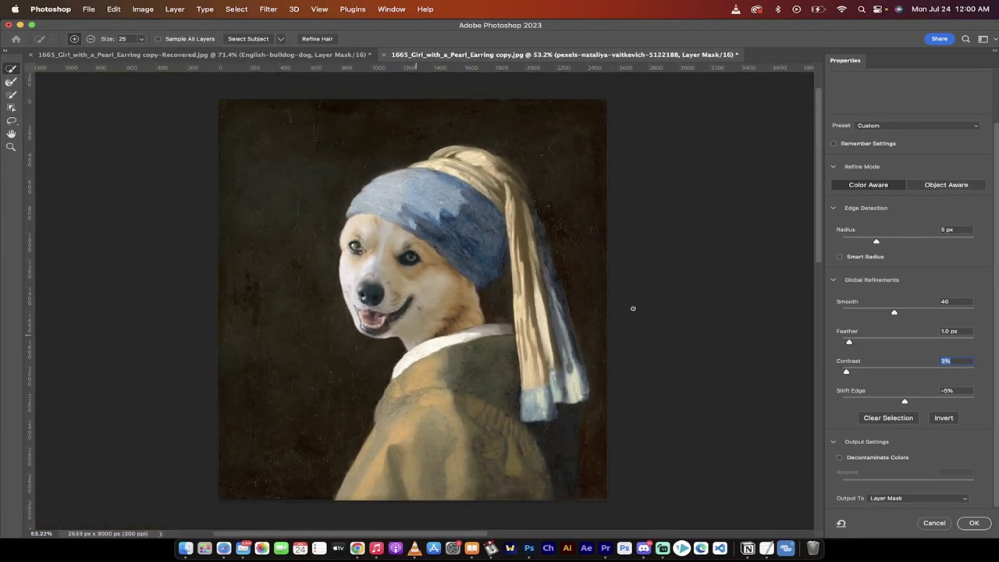
pyautogui.click(975, 524)
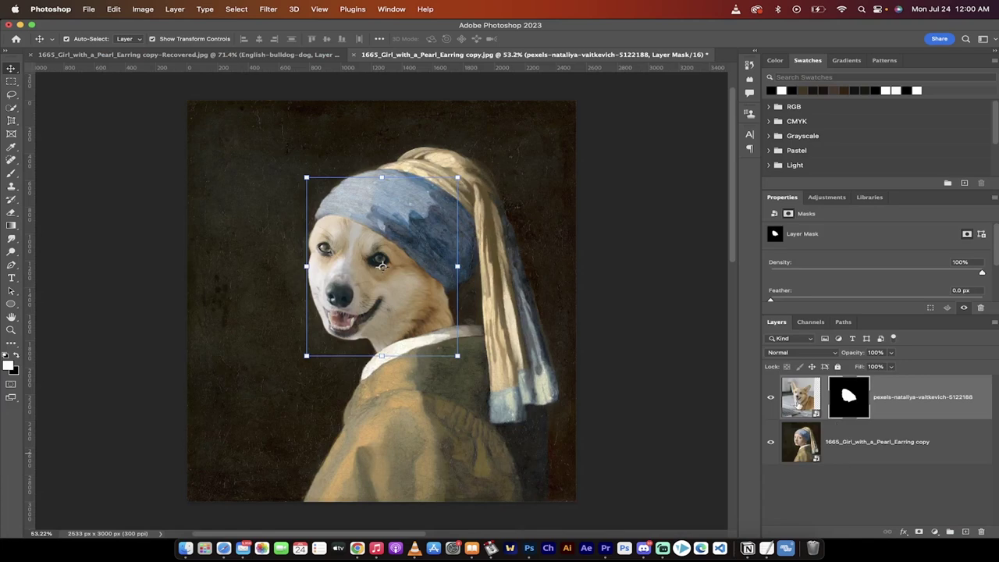
# Step: Select the corgi photo instead of its mask and open the Oil Paint filter for it
pyautogui.click(801, 396)
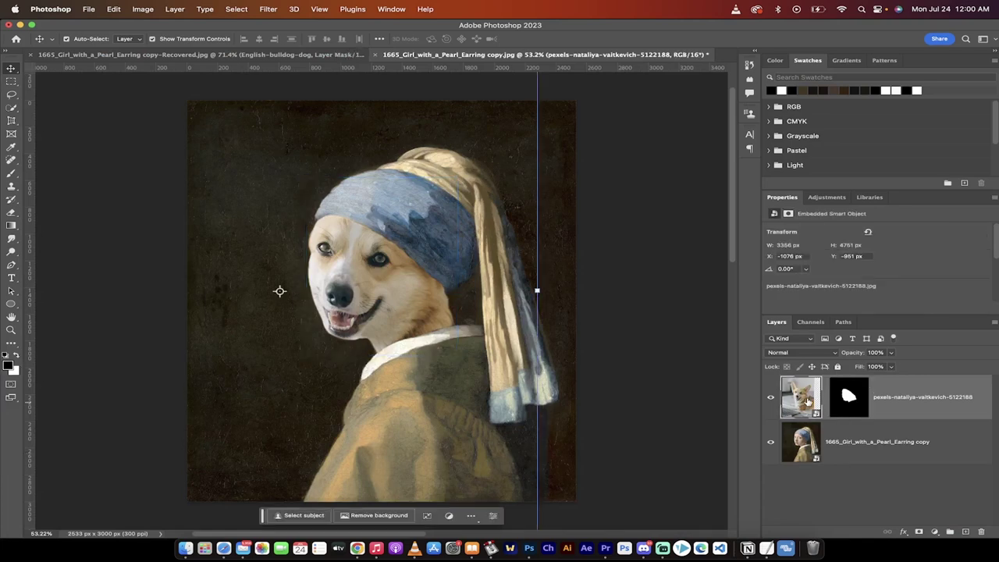
pyautogui.click(267, 8)
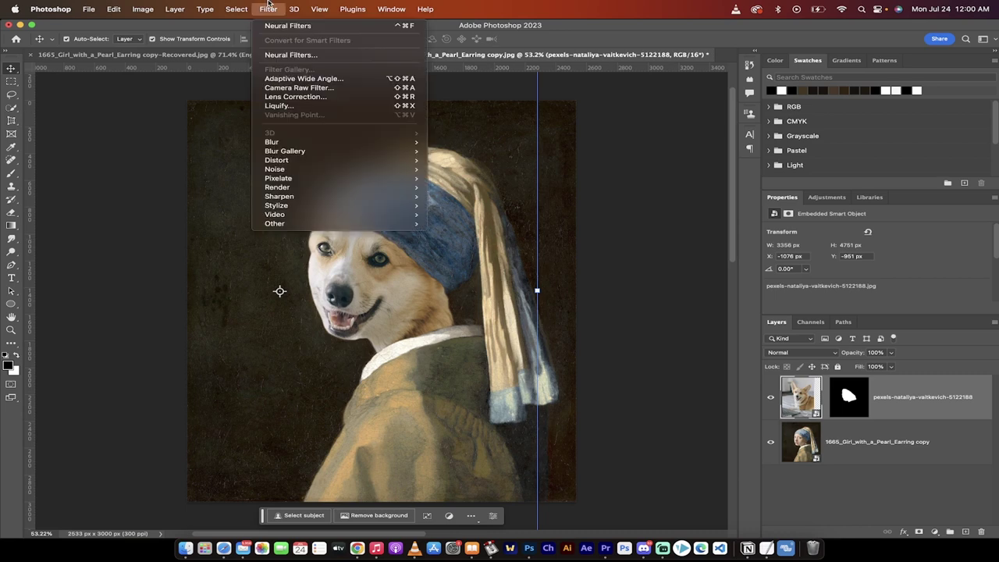
pyautogui.moveTo(313, 206)
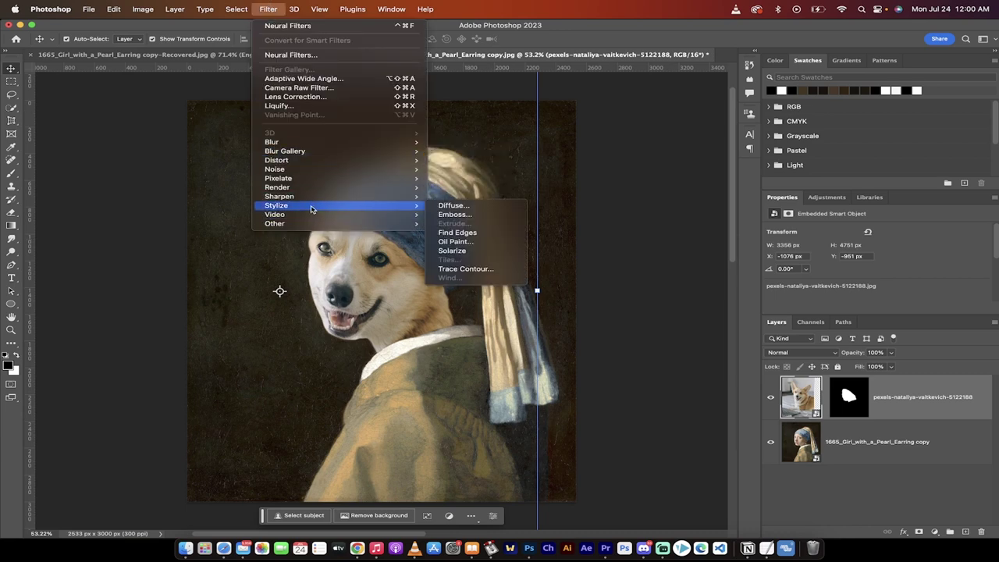
pyautogui.click(468, 242)
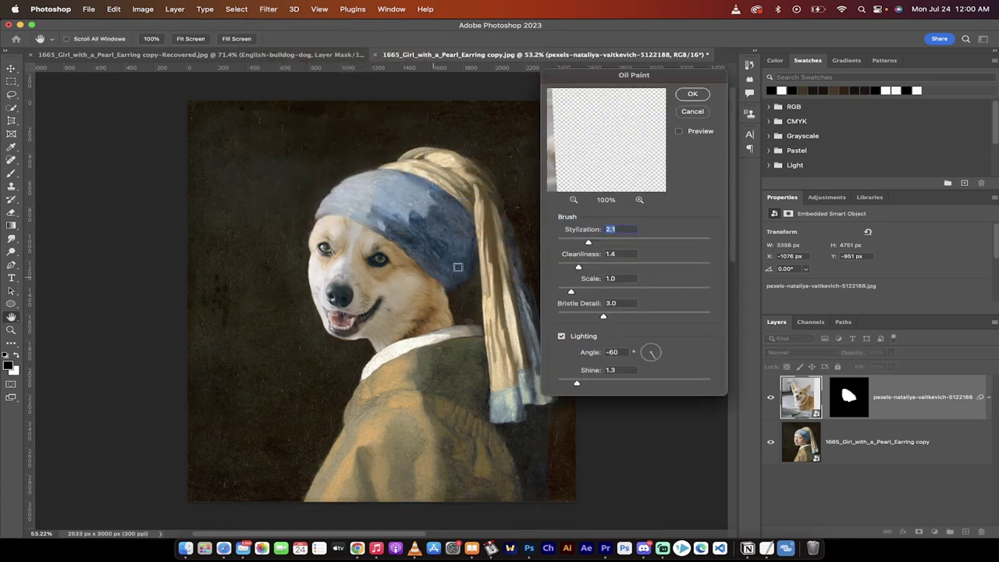
# Step: Preview the Oil Paint effect on the fur beside the corgi's eye at 200%, set Stylization to 2.0 and apply the filter
pyautogui.moveTo(573, 161)
pyautogui.mouseDown()
pyautogui.moveTo(638, 165)
pyautogui.moveTo(579, 157)
pyautogui.moveTo(599, 151)
pyautogui.moveTo(586, 126)
pyautogui.moveTo(616, 147)
pyautogui.moveTo(595, 139)
pyautogui.moveTo(620, 165)
pyautogui.mouseUp()
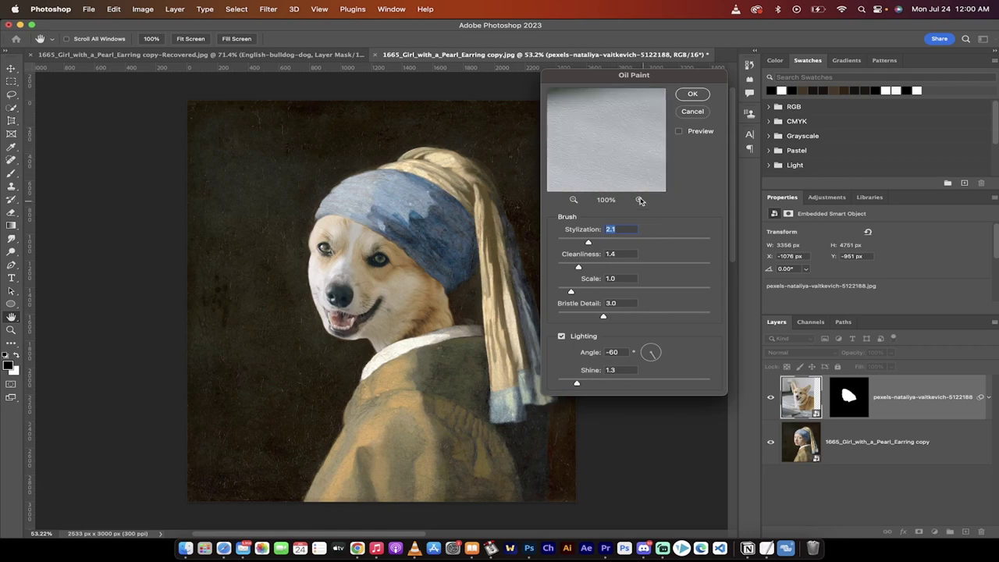
pyautogui.click(495, 151)
pyautogui.moveTo(604, 173)
pyautogui.mouseDown()
pyautogui.moveTo(612, 153)
pyautogui.moveTo(572, 117)
pyautogui.moveTo(554, 134)
pyautogui.moveTo(617, 146)
pyautogui.mouseUp()
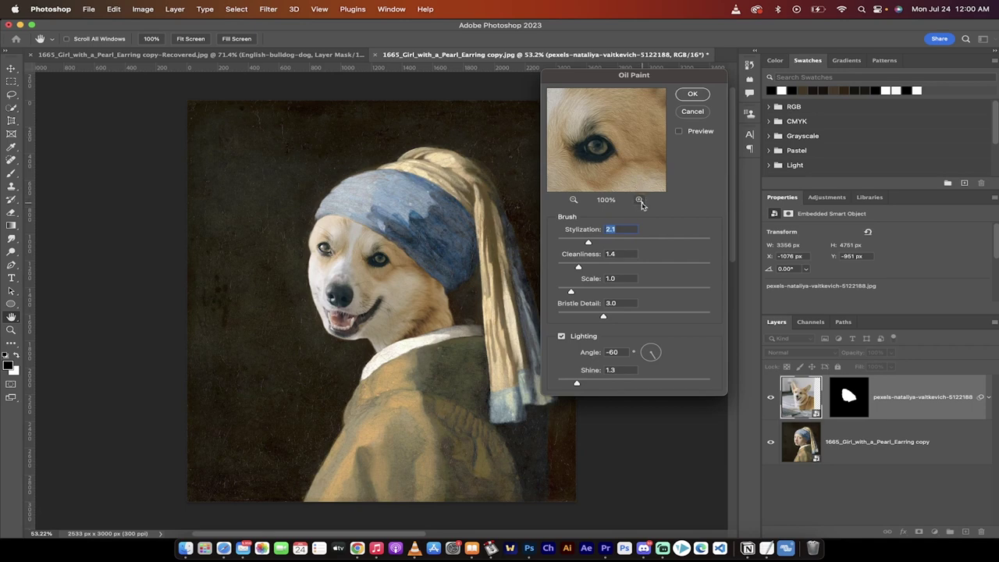
pyautogui.click(639, 200)
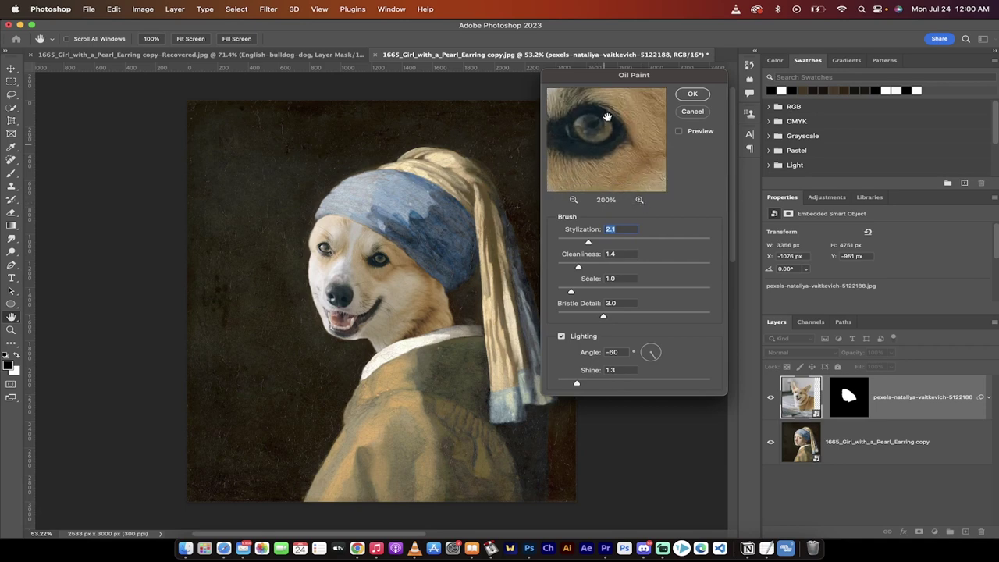
pyautogui.moveTo(632, 144); pyautogui.dragTo(569, 141)
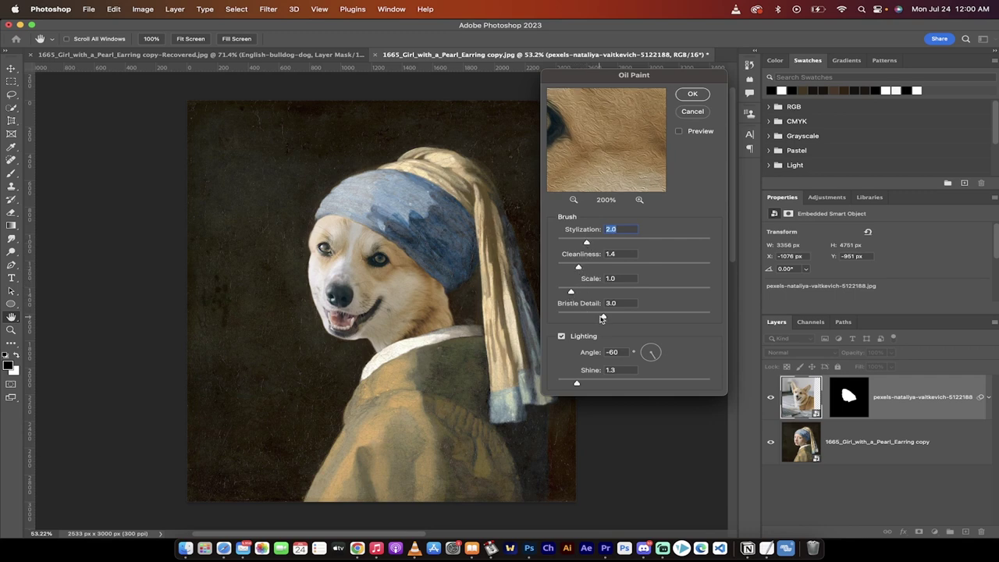
pyautogui.click(691, 95)
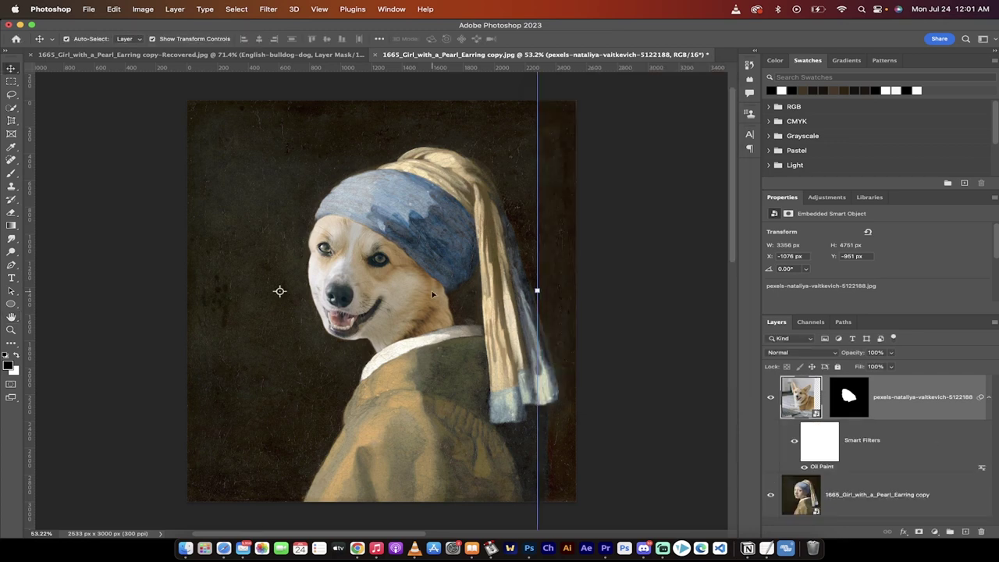
# Step: Check the painted corgi face up close, open Neural Filters for the corgi layer and turn on Harmonization
pyautogui.scroll(5, 461, 285)
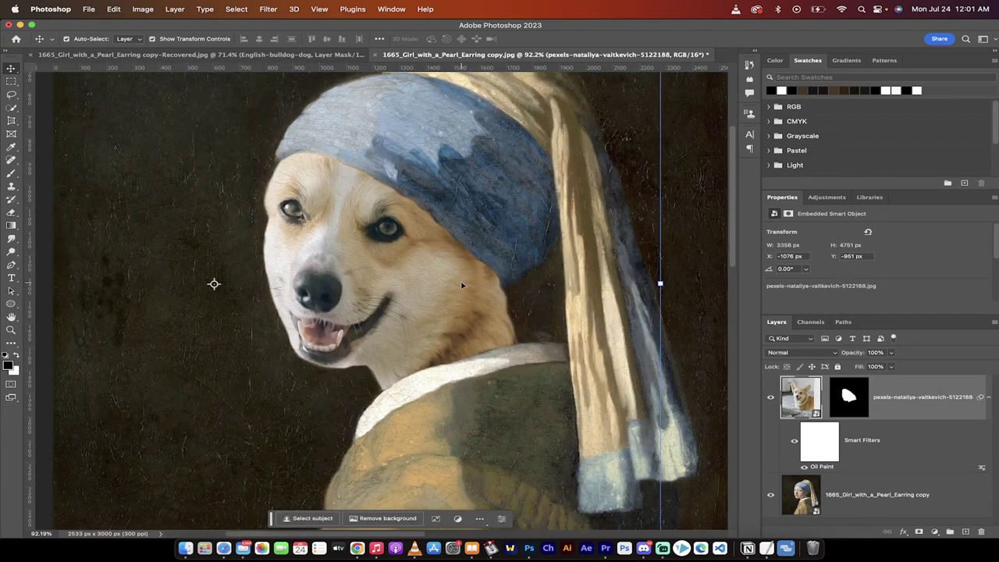
pyautogui.scroll(-3, 462, 286)
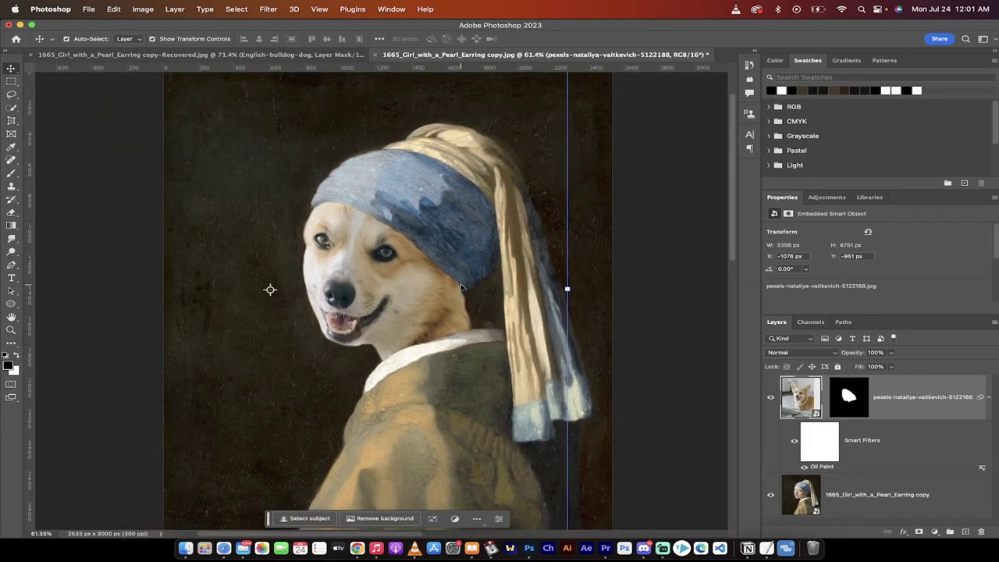
pyautogui.scroll(-1, 461, 288)
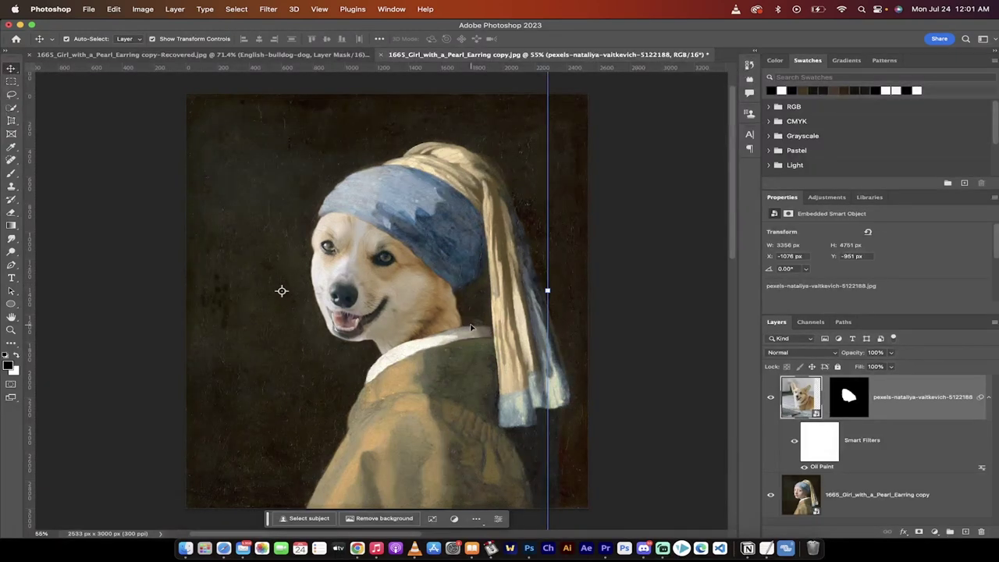
pyautogui.hscroll(-2, 451, 304)
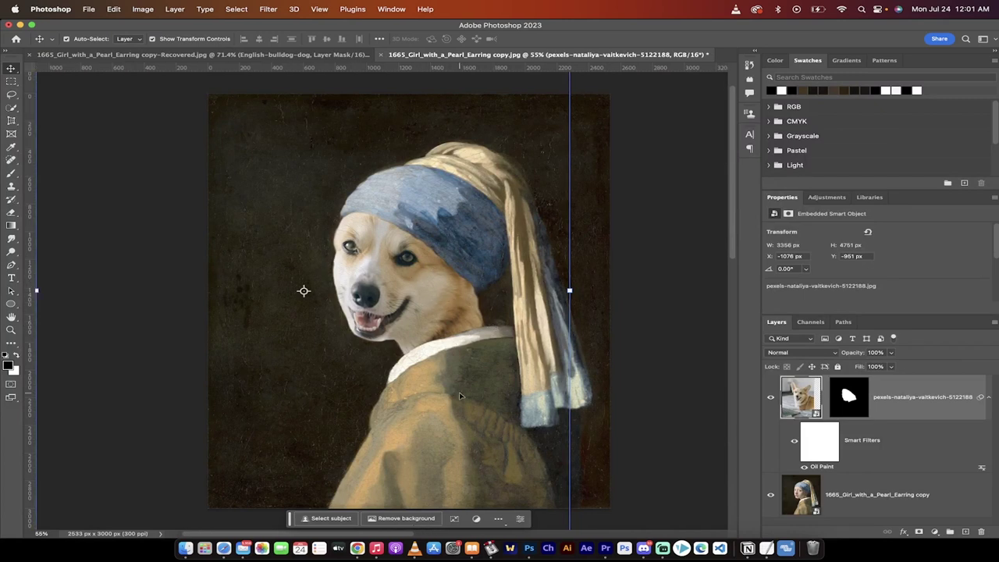
pyautogui.scroll(5, 468, 299)
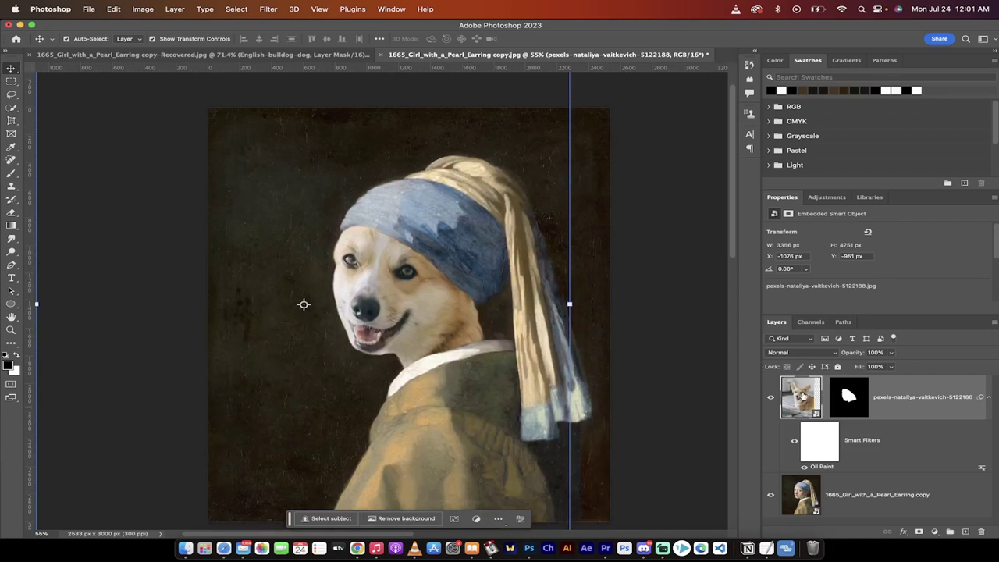
pyautogui.click(268, 8)
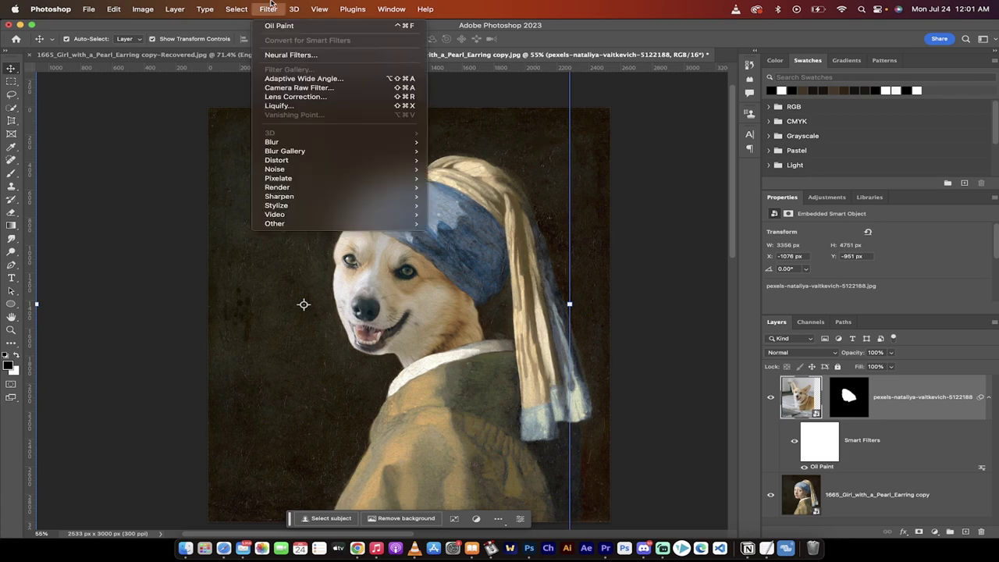
pyautogui.click(289, 56)
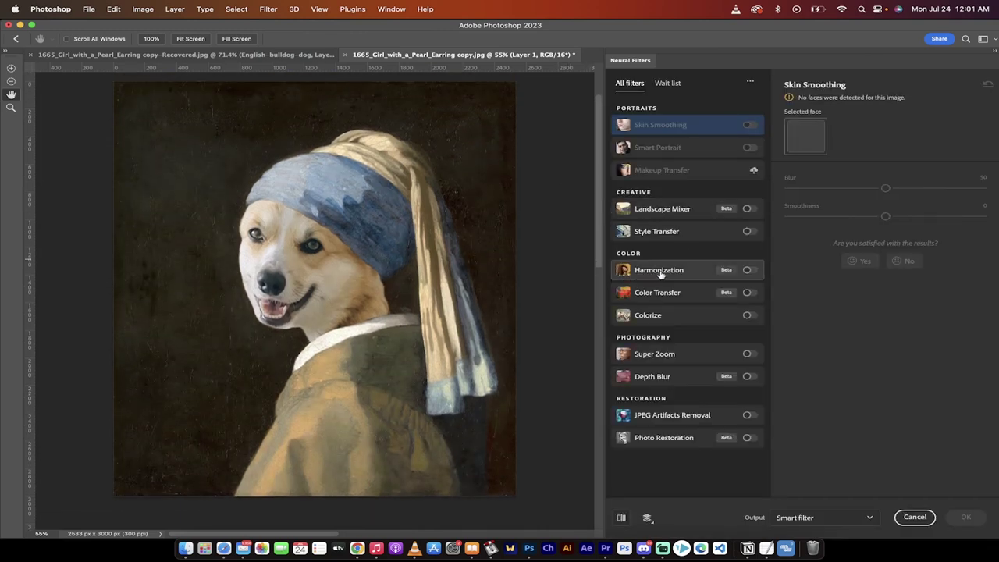
pyautogui.moveTo(660, 274)
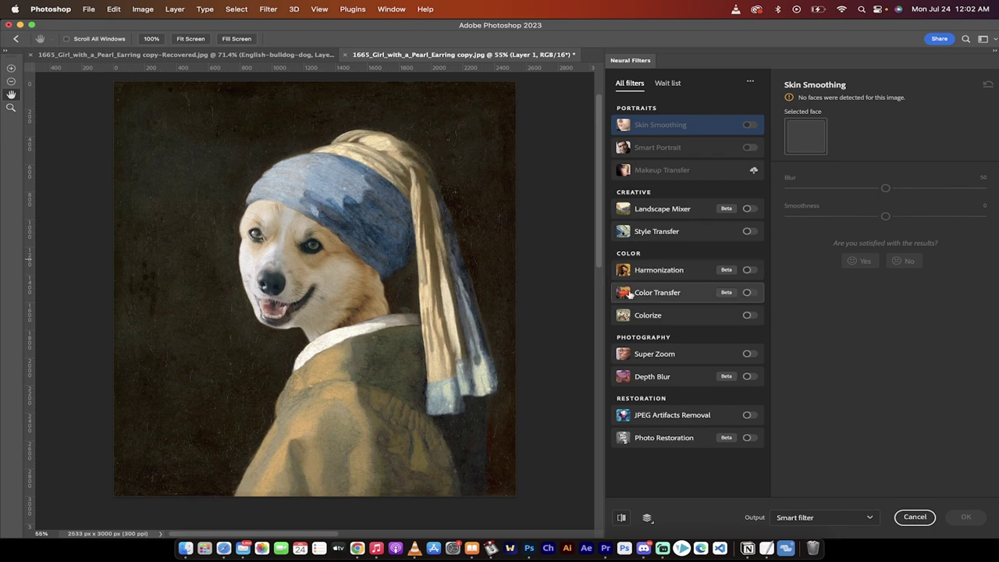
pyautogui.click(748, 270)
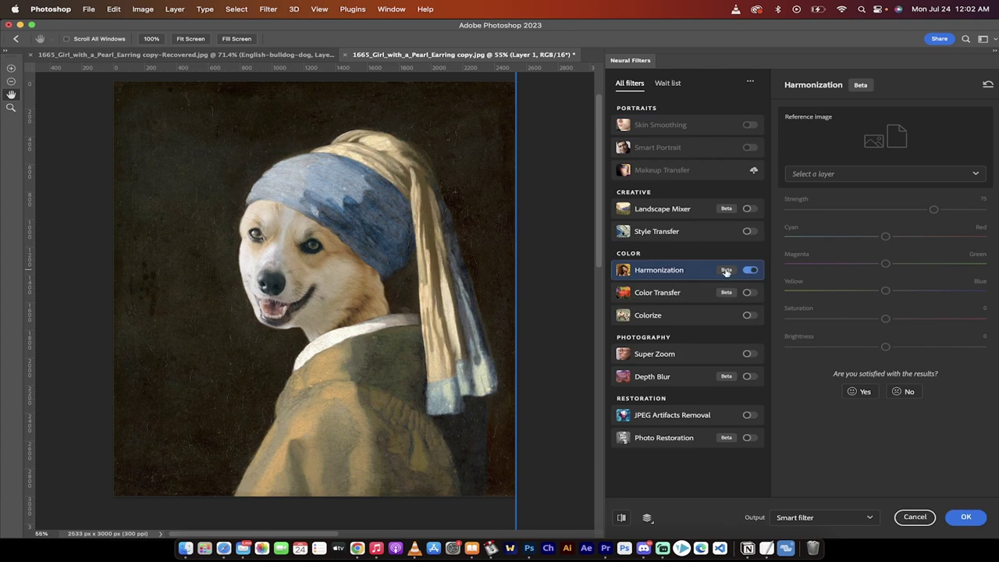
# Step: Use the 1665_Girl_with_a_Pearl_Earring copy layer as the Harmonization reference and set Strength to 85
pyautogui.moveTo(726, 270)
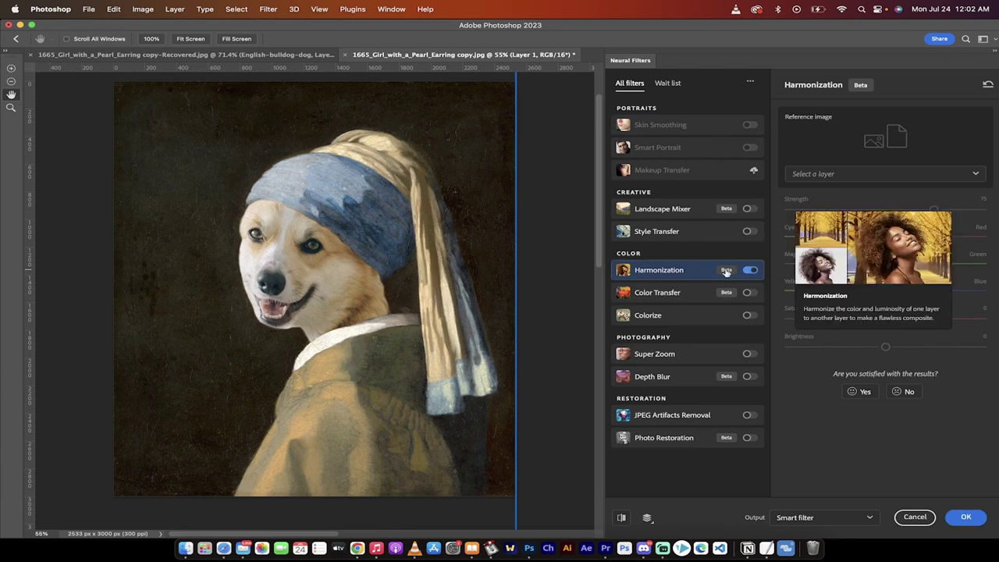
pyautogui.click(826, 173)
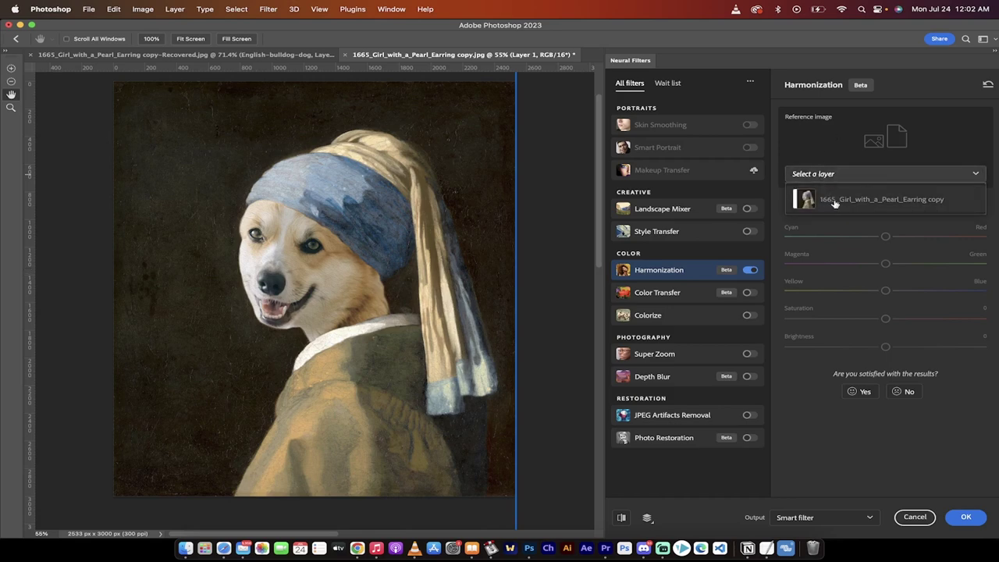
pyautogui.click(842, 201)
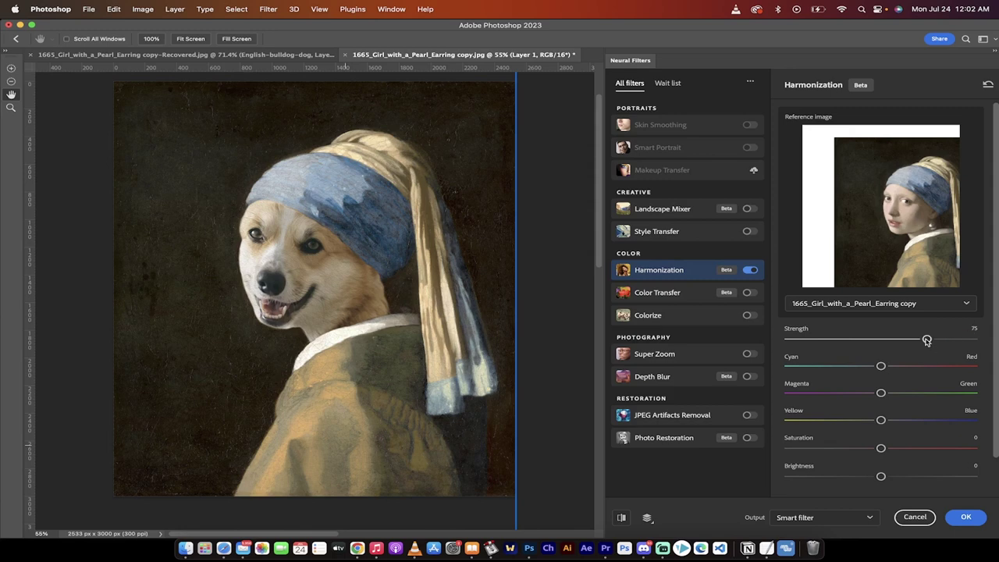
pyautogui.moveTo(926, 340); pyautogui.dragTo(945, 341)
# Step: Shift the harmonized colors slightly toward yellow, set Brightness to +5 and apply the filter
pyautogui.scroll(-2, 780, 336)
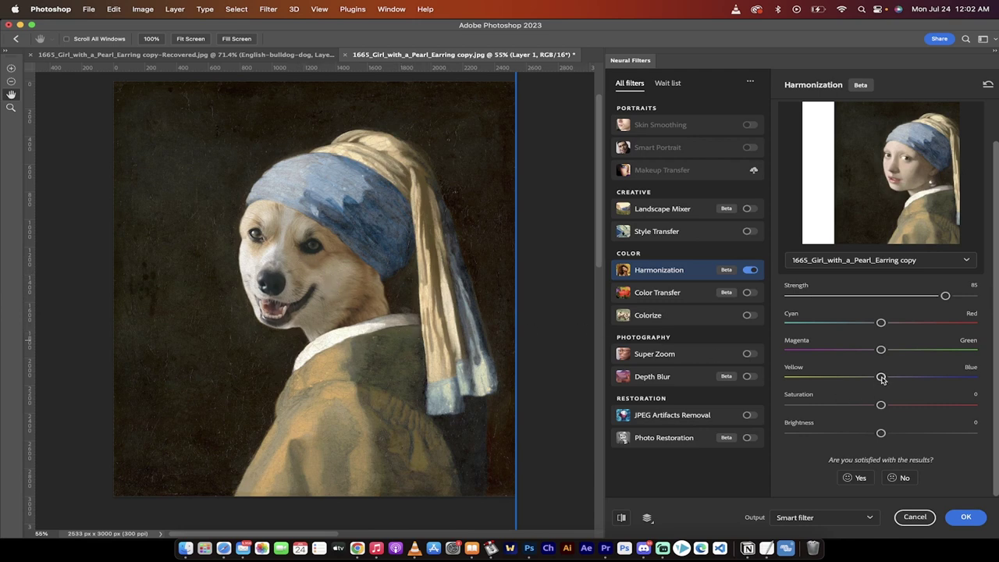
pyautogui.moveTo(883, 379); pyautogui.dragTo(867, 378)
pyautogui.moveTo(881, 434); pyautogui.dragTo(891, 435)
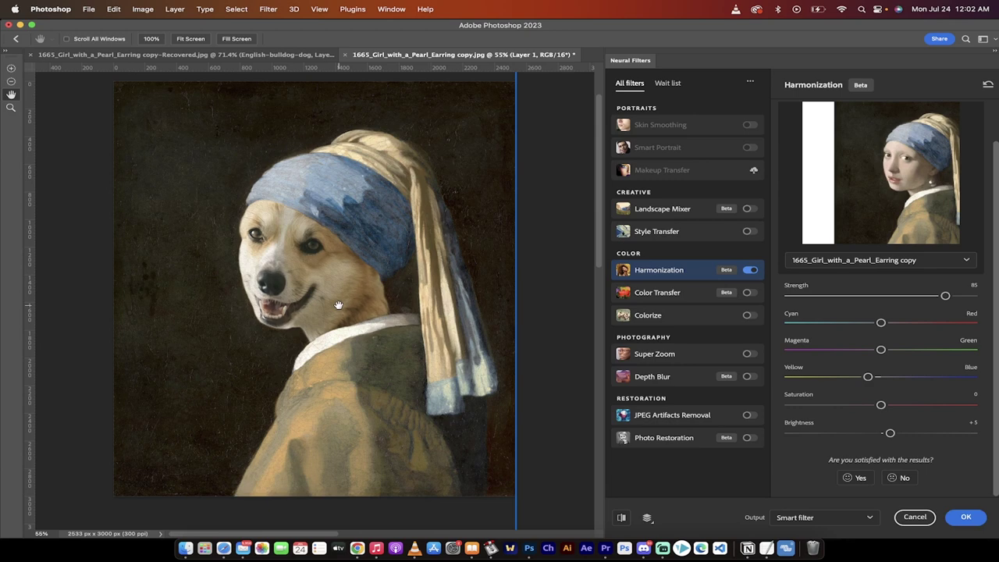
pyautogui.click(966, 517)
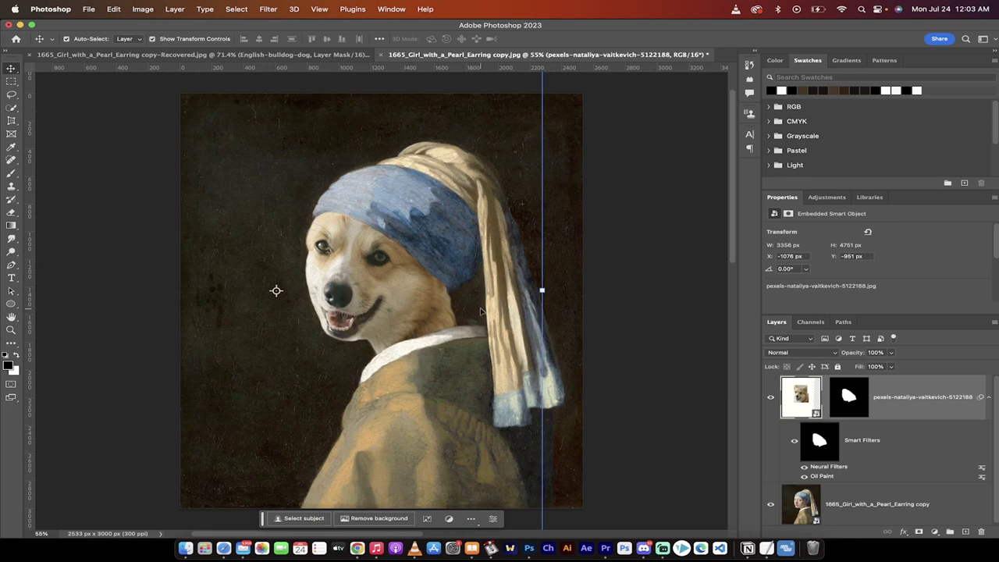
# Step: Hide and reshow the corgi layer to compare the harmonized face with the girl's original face
pyautogui.press('b')
pyautogui.scroll(2, 429, 261)
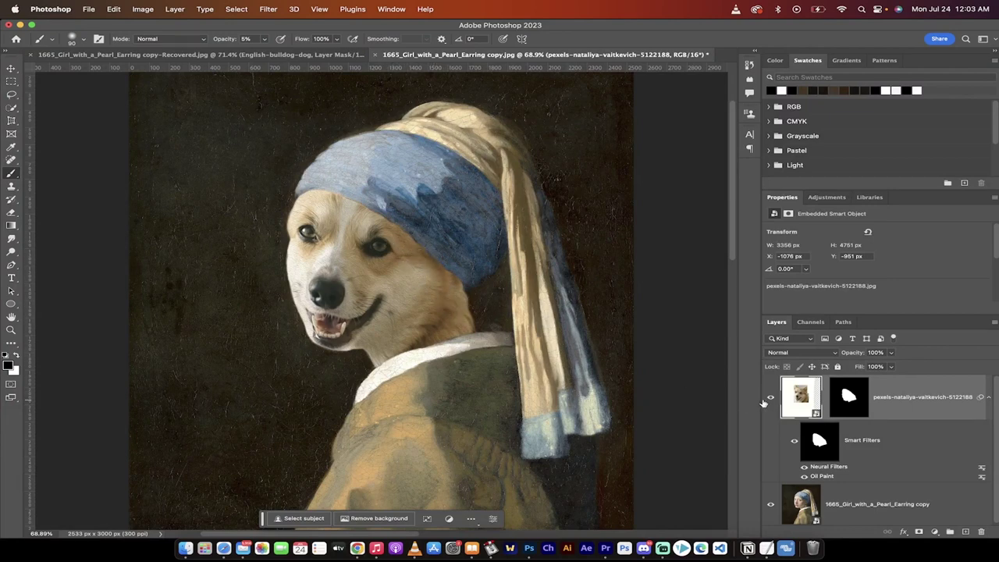
pyautogui.click(771, 399)
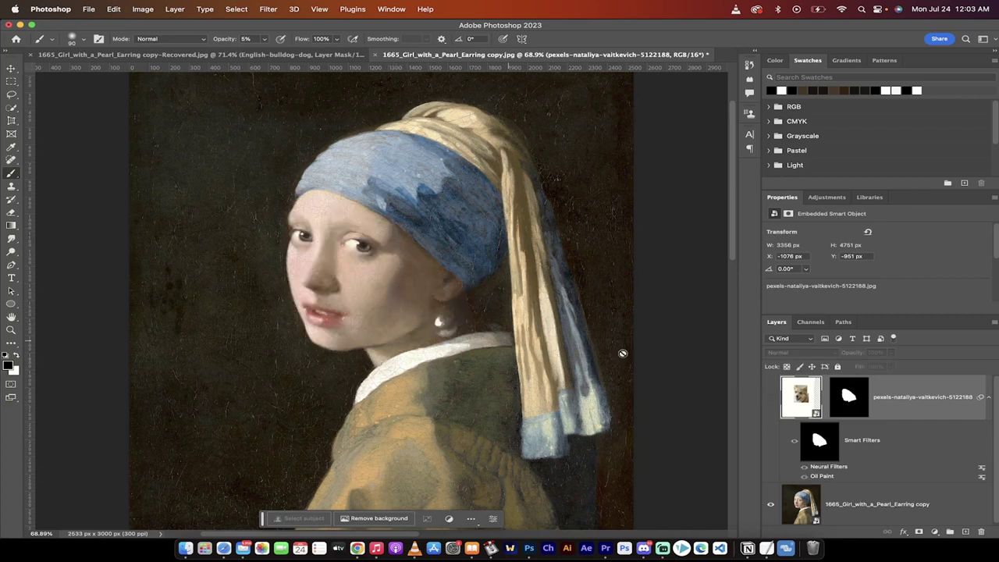
pyautogui.click(770, 398)
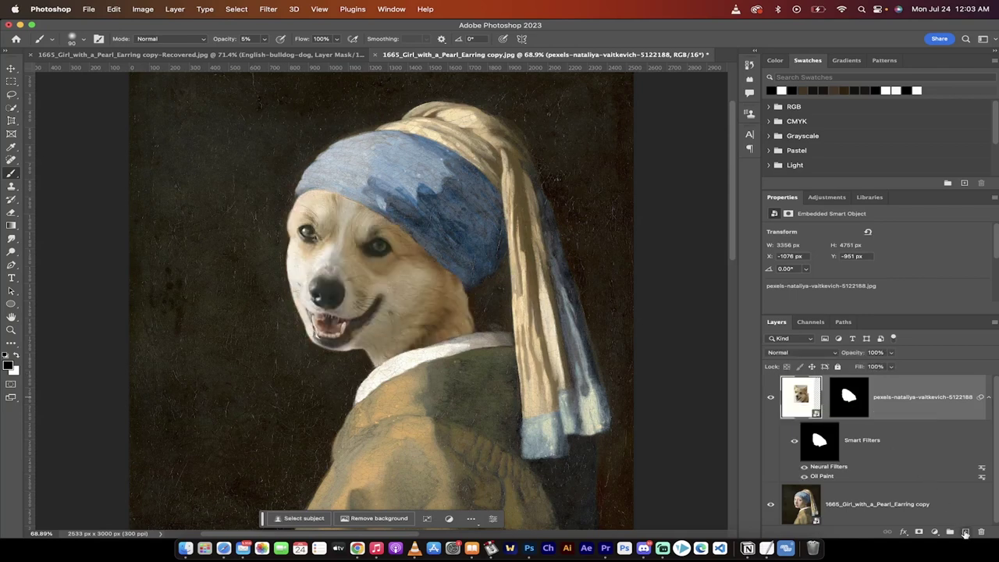
# Step: Add an empty layer above the corgi layer and choose the Brush tool with the 90 px Soft Round tip at 0% hardness
pyautogui.click(965, 532)
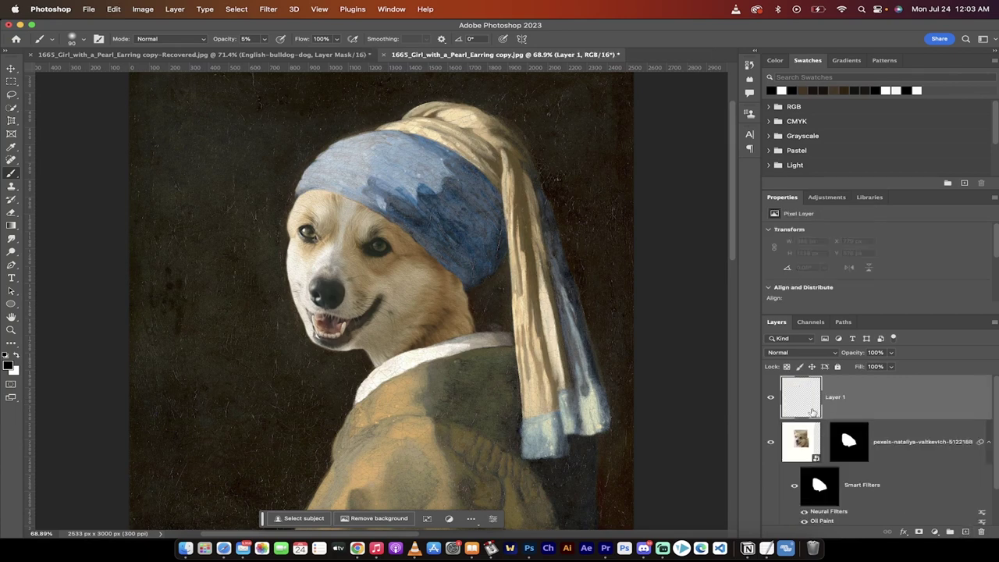
pyautogui.rightClick(11, 174)
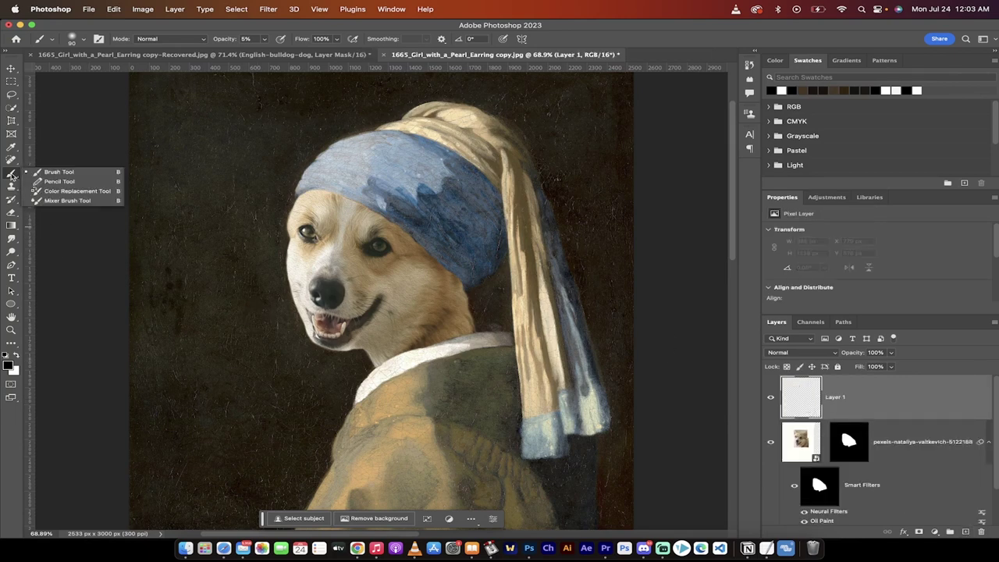
pyautogui.click(35, 173)
pyautogui.click(83, 39)
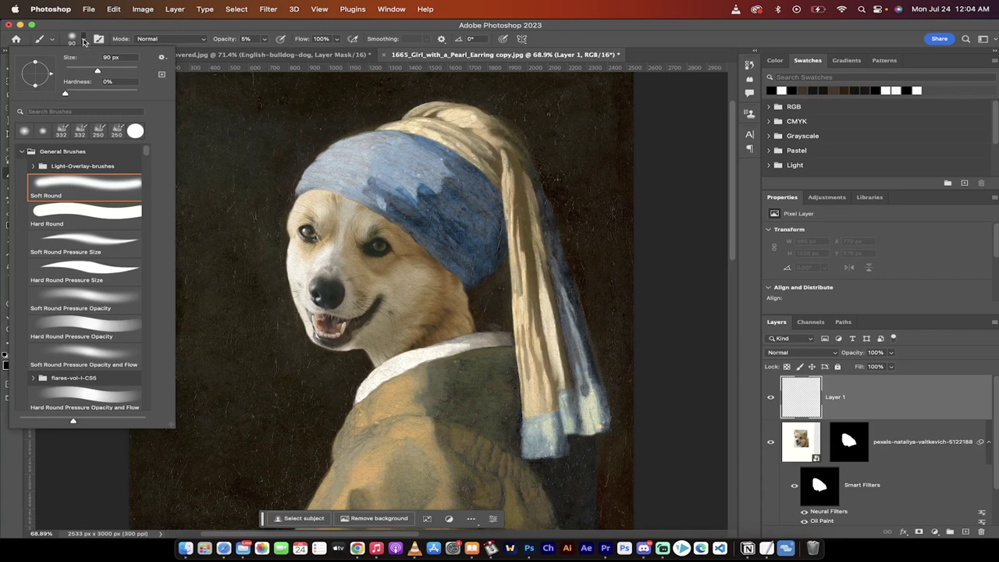
pyautogui.click(84, 39)
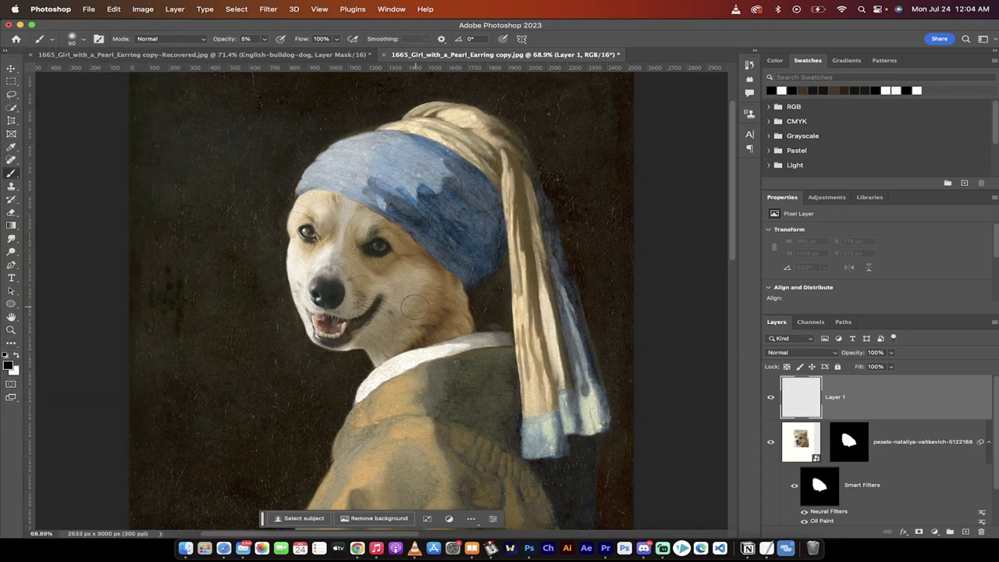
# Step: Toggle the new layer and the corgi layer off and on to study the shadows on the girl's original face
pyautogui.scroll(2, 415, 307)
pyautogui.hscroll(2, 415, 306)
pyautogui.click(771, 400)
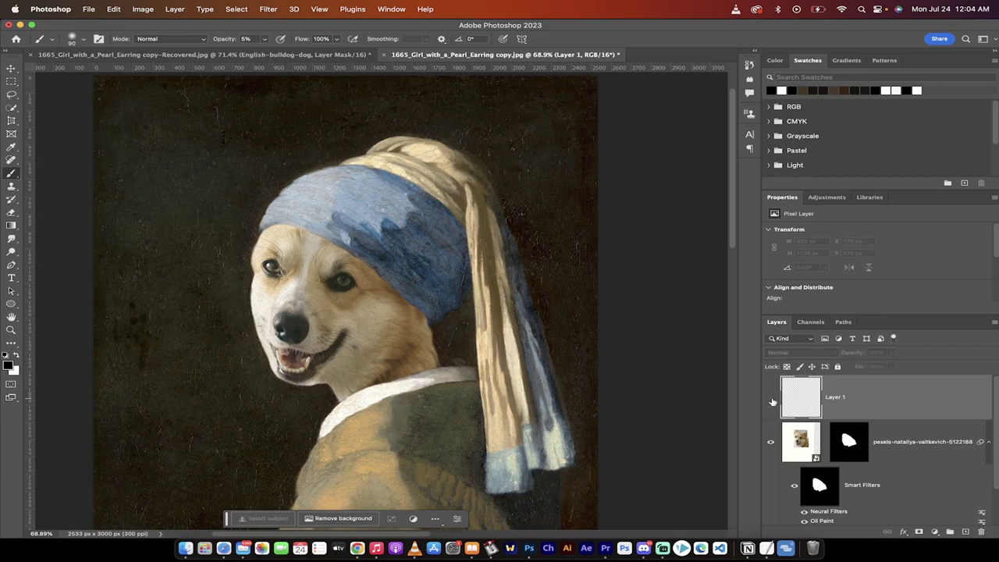
pyautogui.click(770, 398)
pyautogui.click(771, 442)
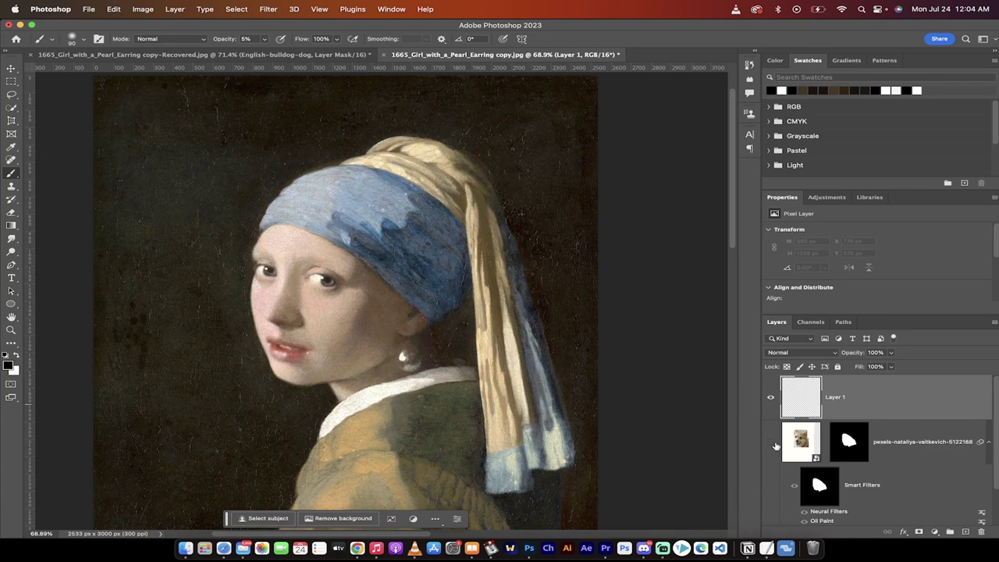
pyautogui.click(771, 442)
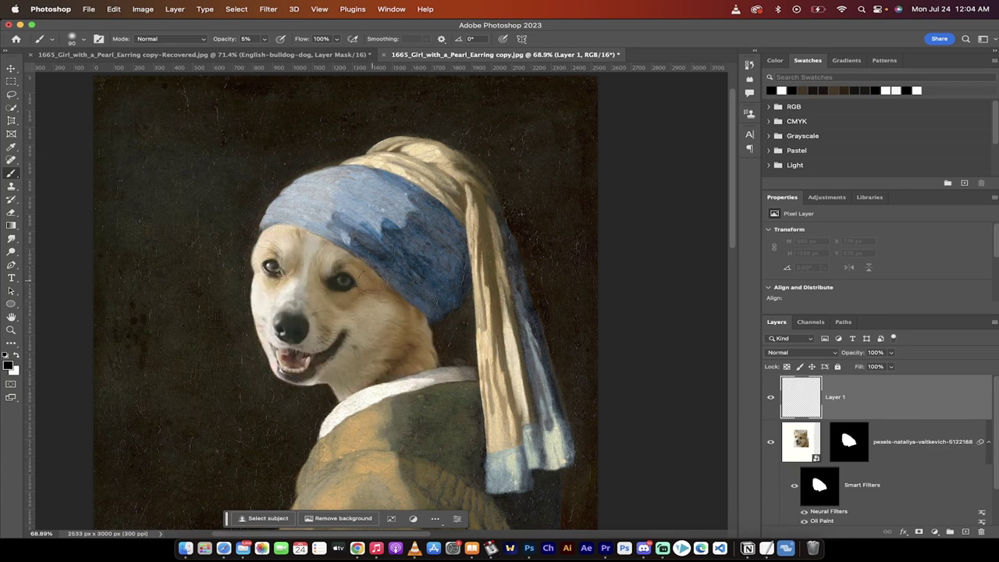
# Step: Paint soft black shading at 5% brush opacity over the corgi's cheek and neck below the headscarf on the new layer
pyautogui.moveTo(373, 295); pyautogui.dragTo(384, 316)
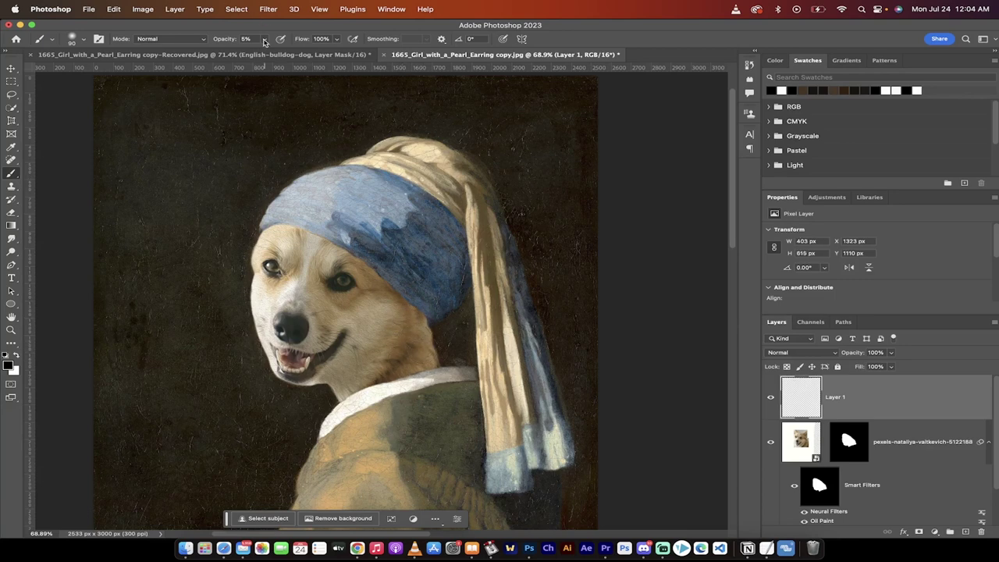
pyautogui.click(264, 40)
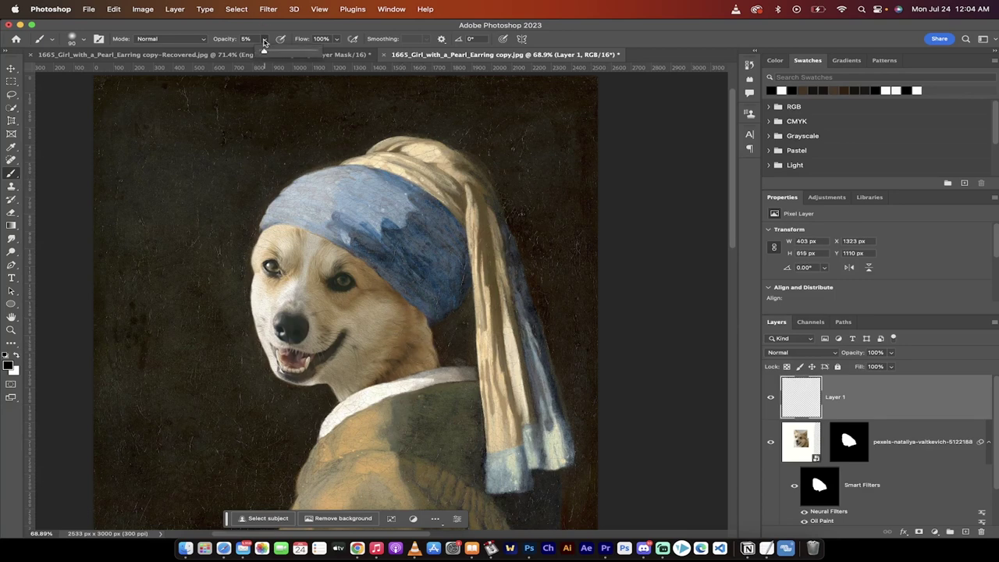
pyautogui.click(264, 41)
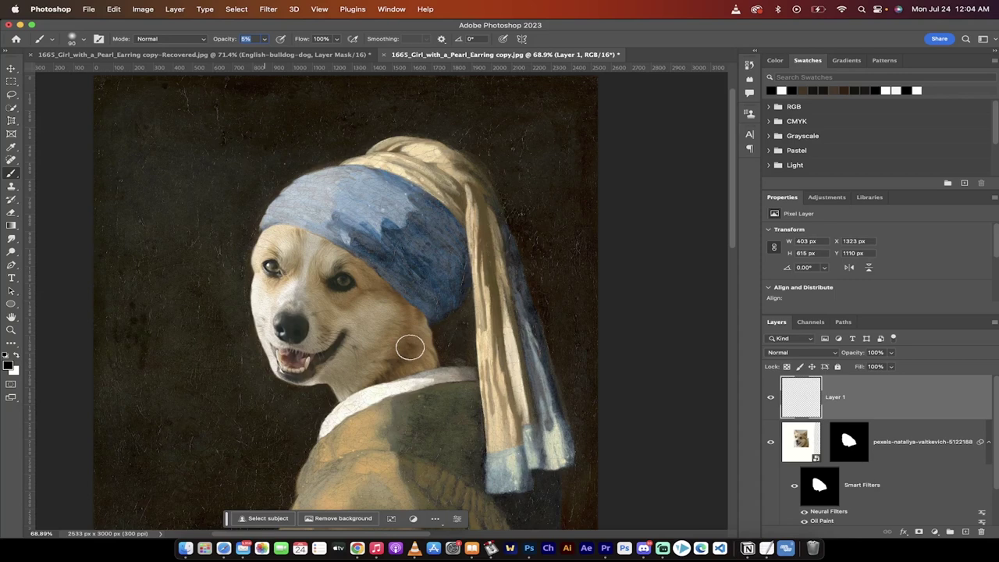
pyautogui.moveTo(412, 341)
pyautogui.mouseDown()
pyautogui.moveTo(379, 372)
pyautogui.moveTo(412, 303)
pyautogui.moveTo(378, 301)
pyautogui.moveTo(366, 260)
pyautogui.moveTo(364, 277)
pyautogui.moveTo(396, 314)
pyautogui.moveTo(378, 332)
pyautogui.moveTo(398, 342)
pyautogui.moveTo(378, 372)
pyautogui.moveTo(418, 366)
pyautogui.moveTo(414, 338)
pyautogui.moveTo(401, 337)
pyautogui.moveTo(404, 315)
pyautogui.moveTo(372, 292)
pyautogui.mouseUp()
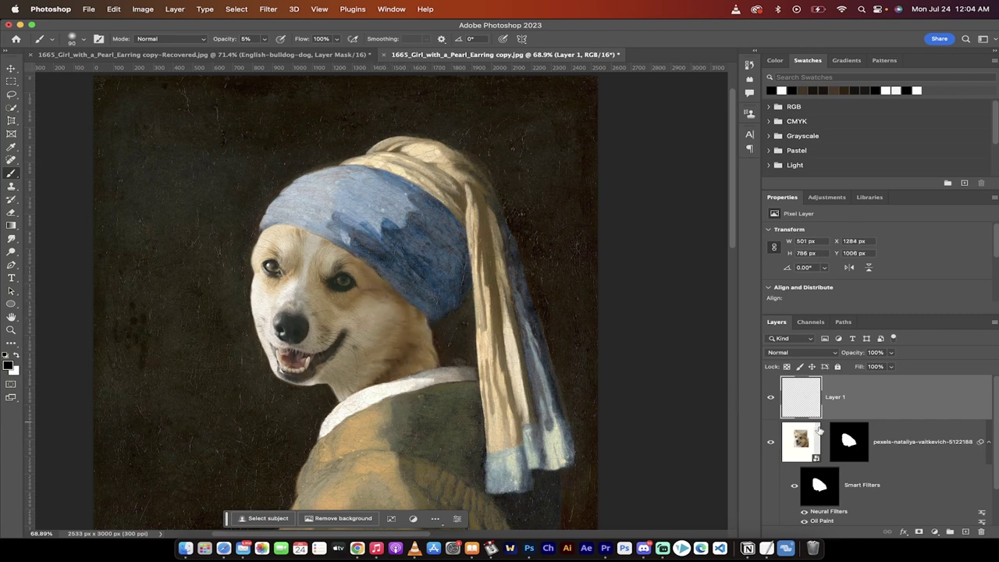
# Step: Compare the corgi's face with and without the shading layer, and inspect the painted shadows up close and at full view
pyautogui.click(771, 397)
pyautogui.click(771, 397)
pyautogui.scroll(5, 442, 299)
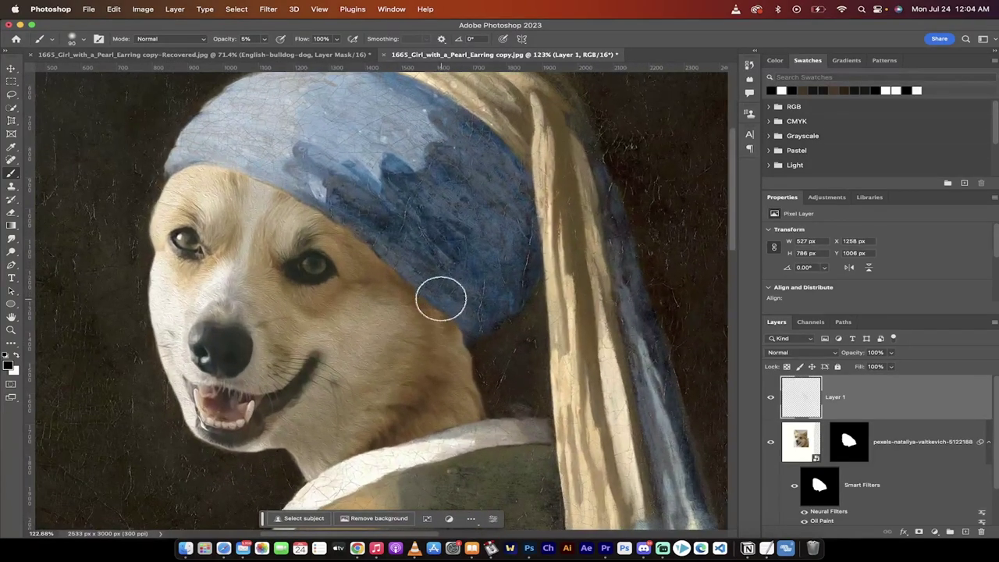
pyautogui.scroll(-5, 500, 348)
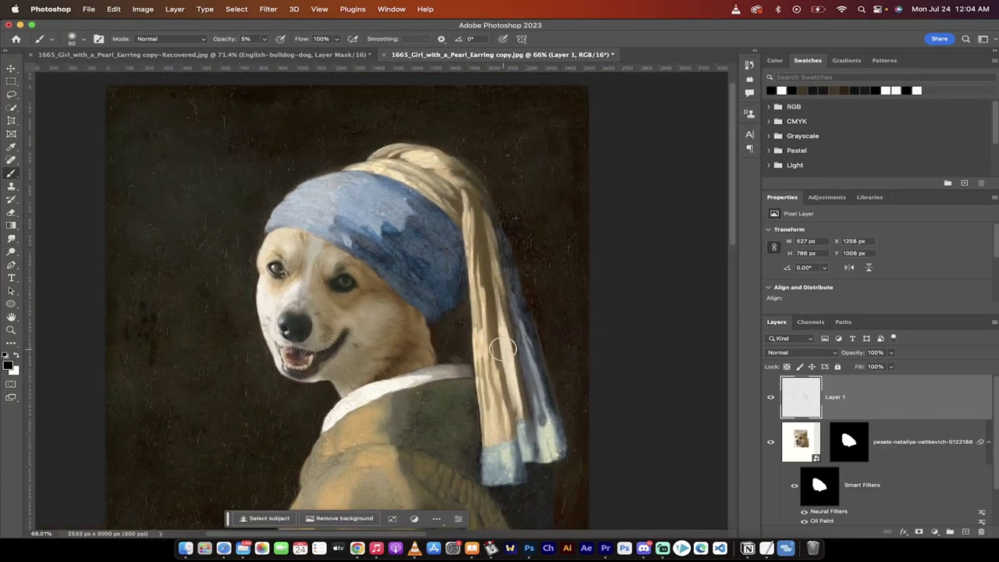
pyautogui.scroll(-3, 589, 408)
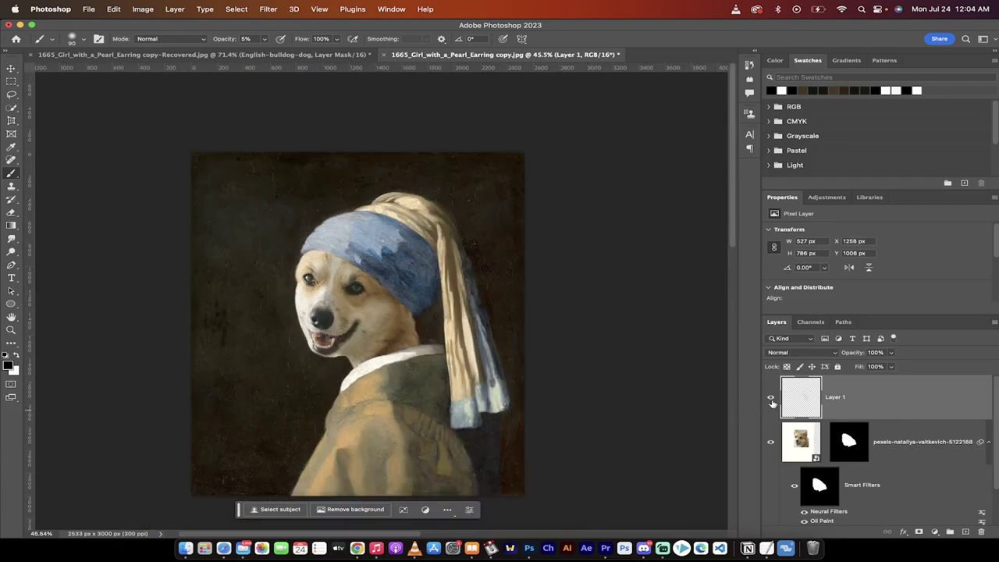
# Step: Hide both the shading and corgi layers to compare with the original painting, and show both again
pyautogui.moveTo(770, 398); pyautogui.dragTo(768, 446)
pyautogui.scroll(-1, 769, 445)
pyautogui.scroll(1, 778, 400)
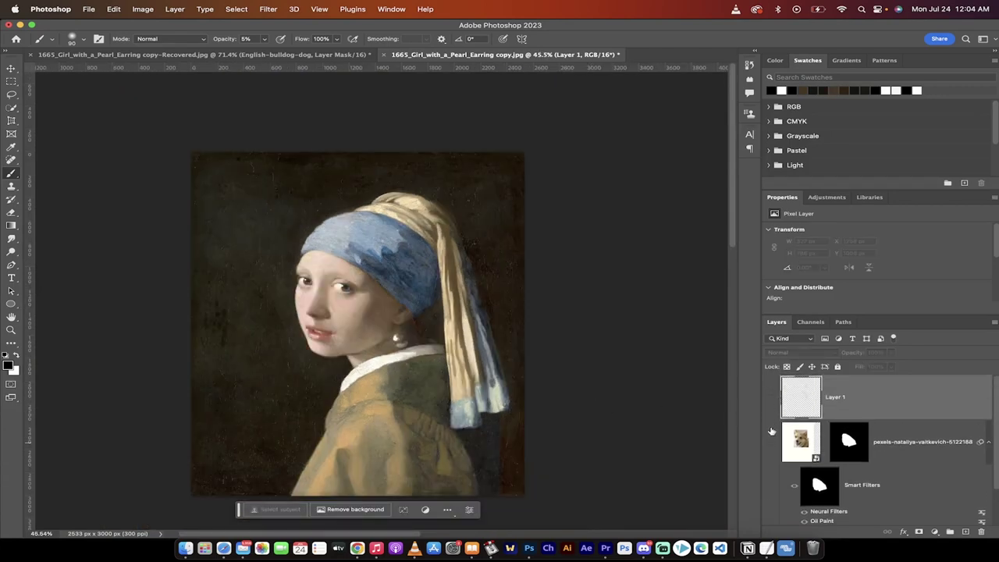
pyautogui.click(771, 442)
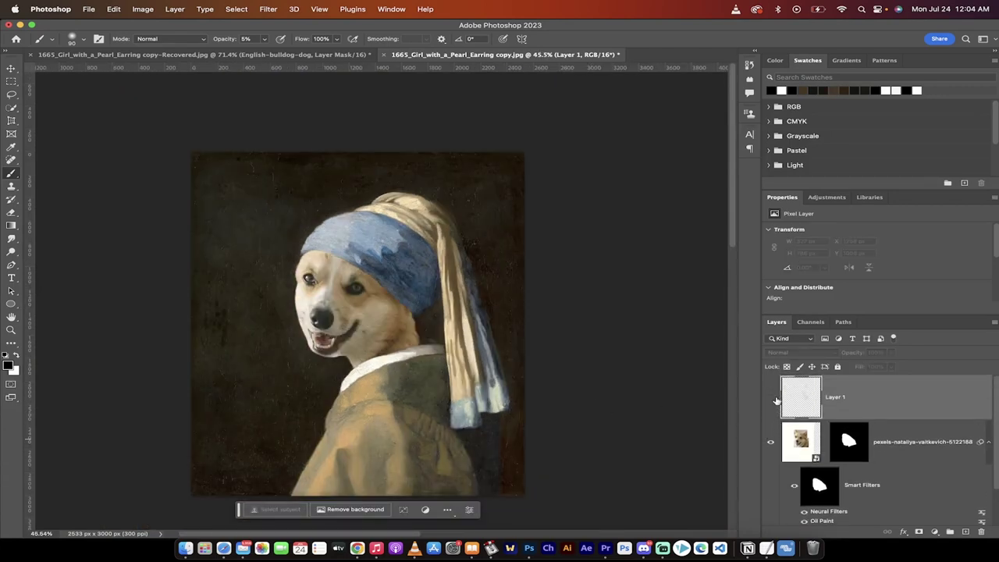
pyautogui.click(770, 398)
pyautogui.scroll(2, 407, 288)
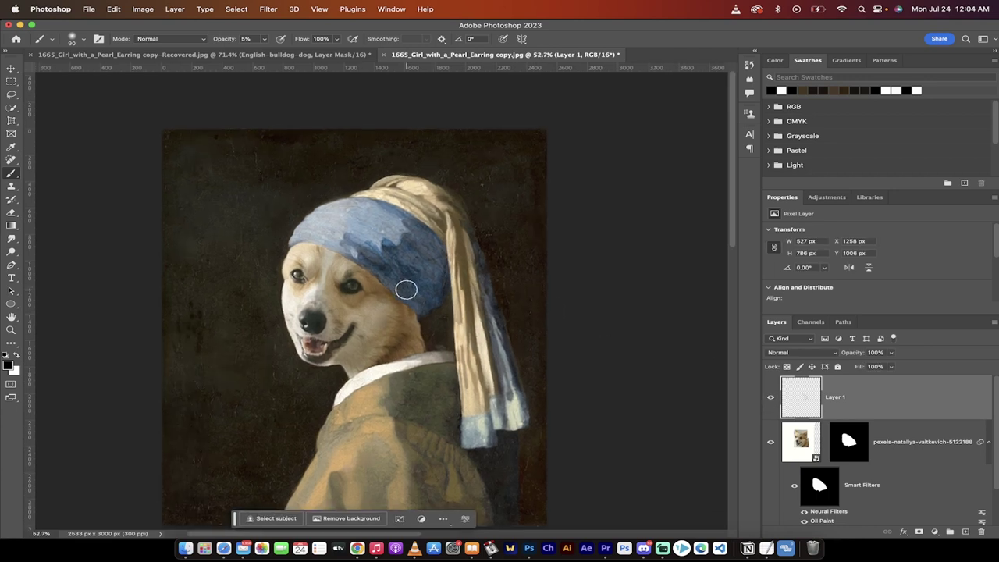